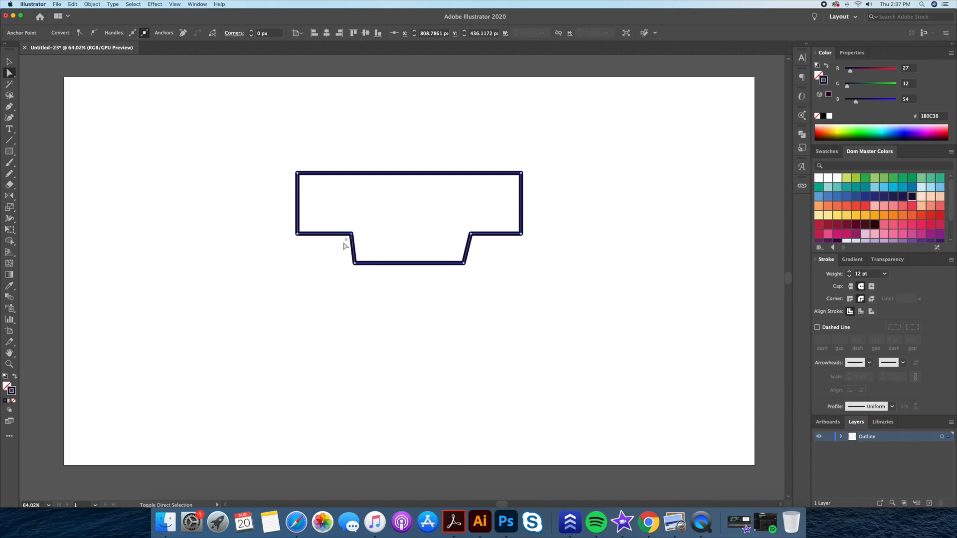
Round the four outer corners of the wide rectangular part of the outline to about 26 px.
key("v")
left_click(342, 271)
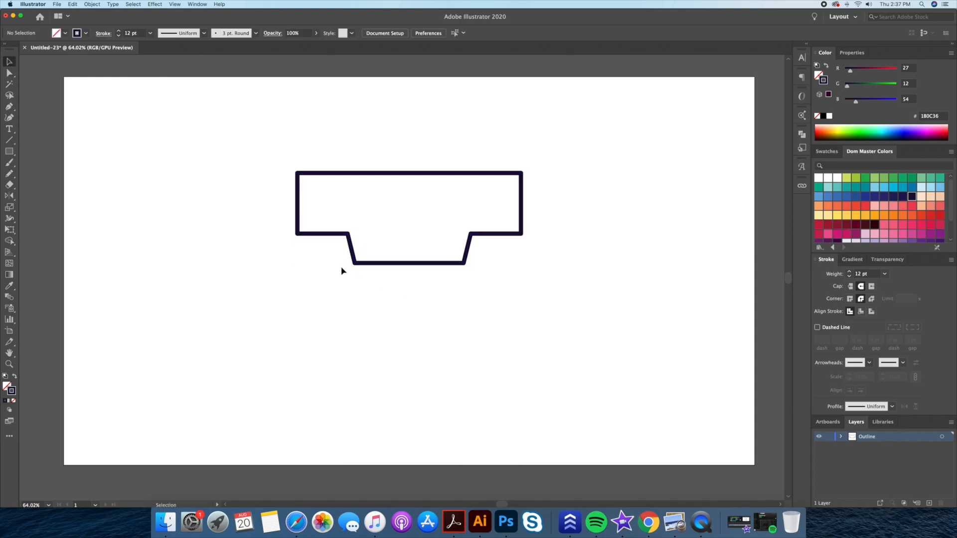
key("a")
left_click_drag(312, 232, 317, 250)
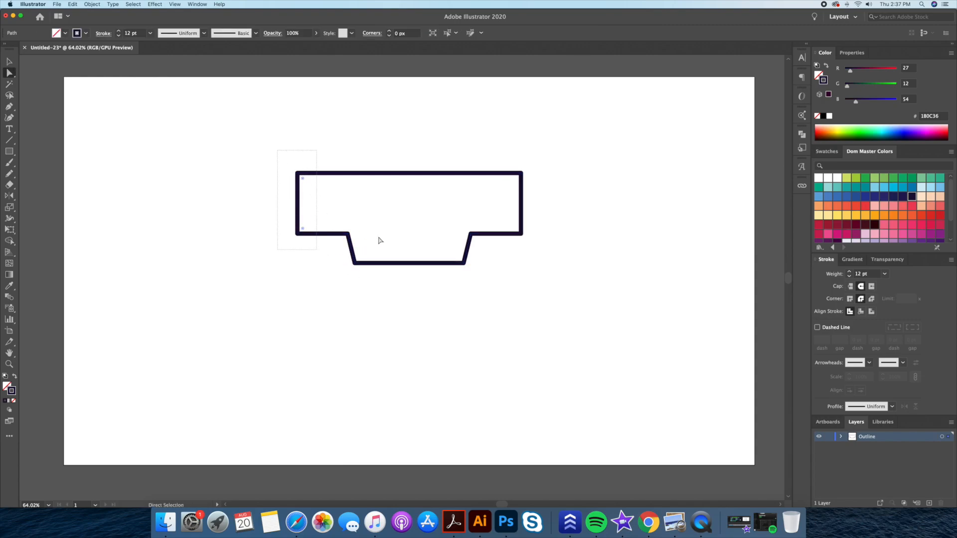
left_click_drag(548, 152, 545, 161)
left_click_drag(505, 253, 516, 229)
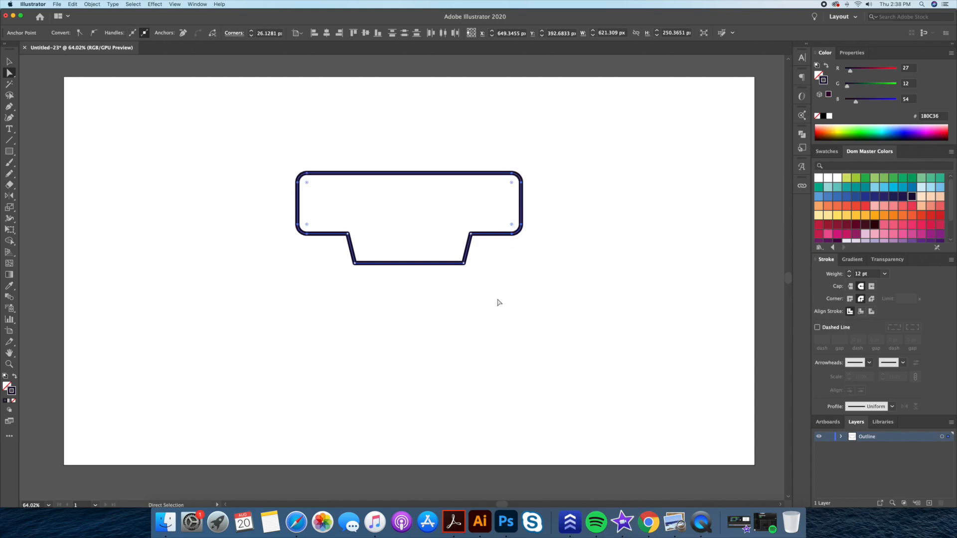
Round the two inner corners and the two lower corners of the protruding tab to about 32 px.
left_click(430, 287)
left_click(347, 239)
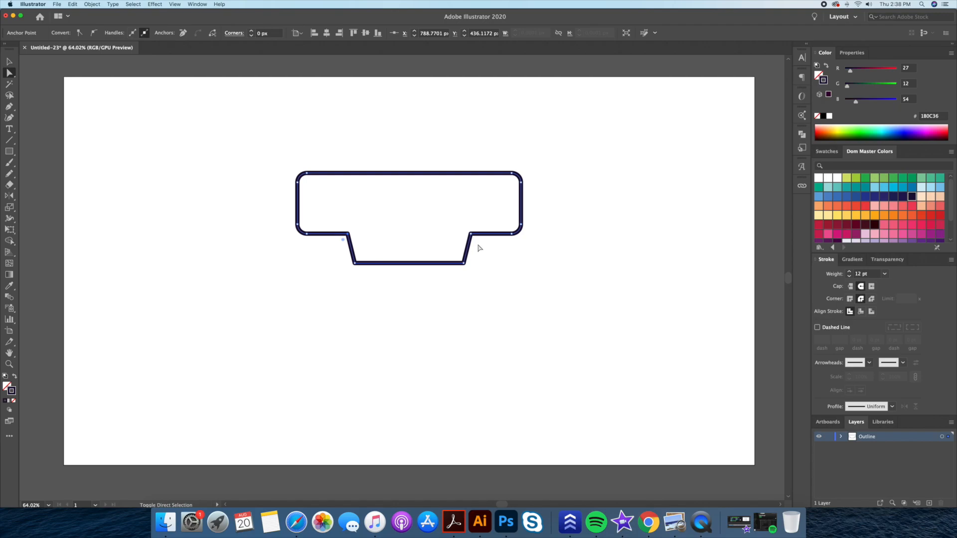
left_click_drag(467, 231, 367, 259)
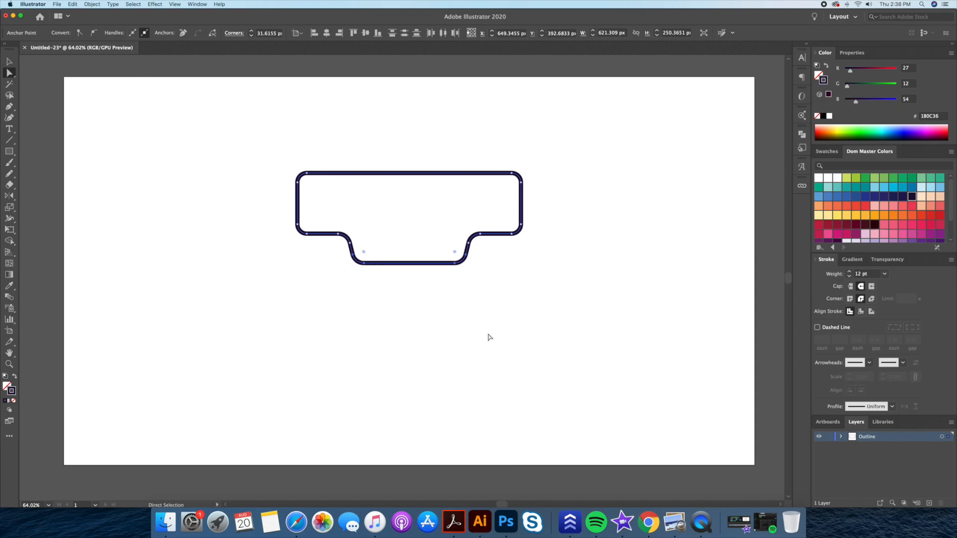
key("v")
left_click(473, 362)
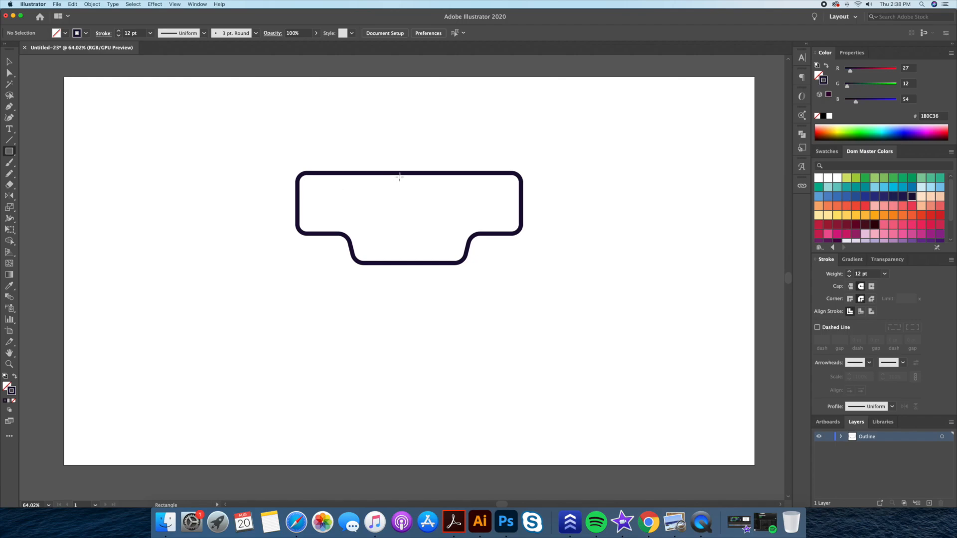
Draw a small rectangle about 56 × 89 px attached to the right edge of the upper outline.
left_click_drag(521, 187, 542, 220)
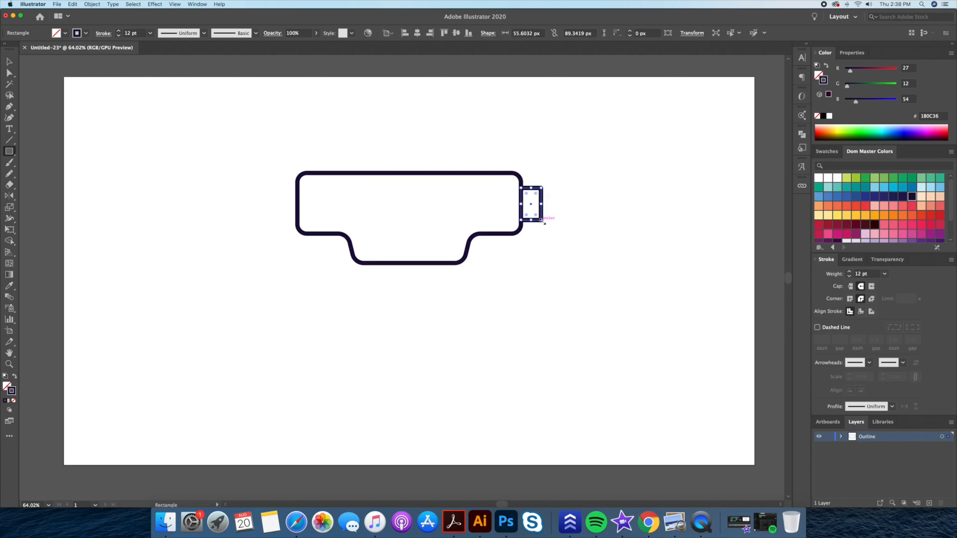
key("v")
left_click(545, 260)
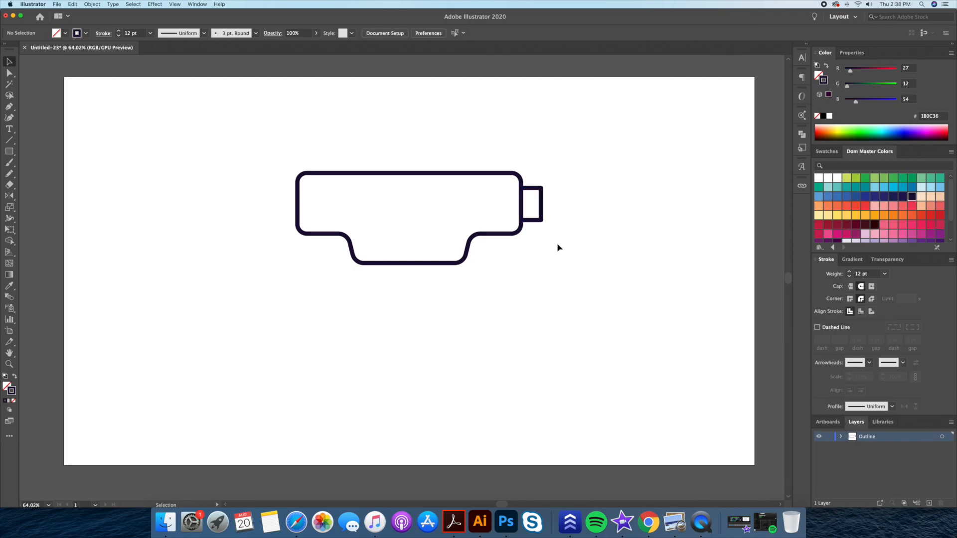
Round the two right corners of the small side rectangle.
scroll(541, 189, "up", 5)
key("a")
left_click_drag(538, 306, 540, 303)
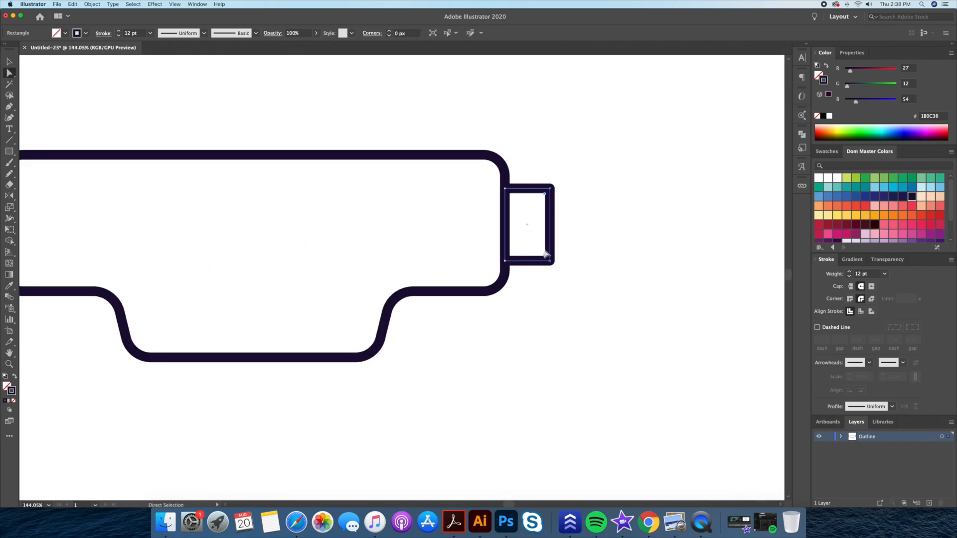
key("v")
left_click(602, 247)
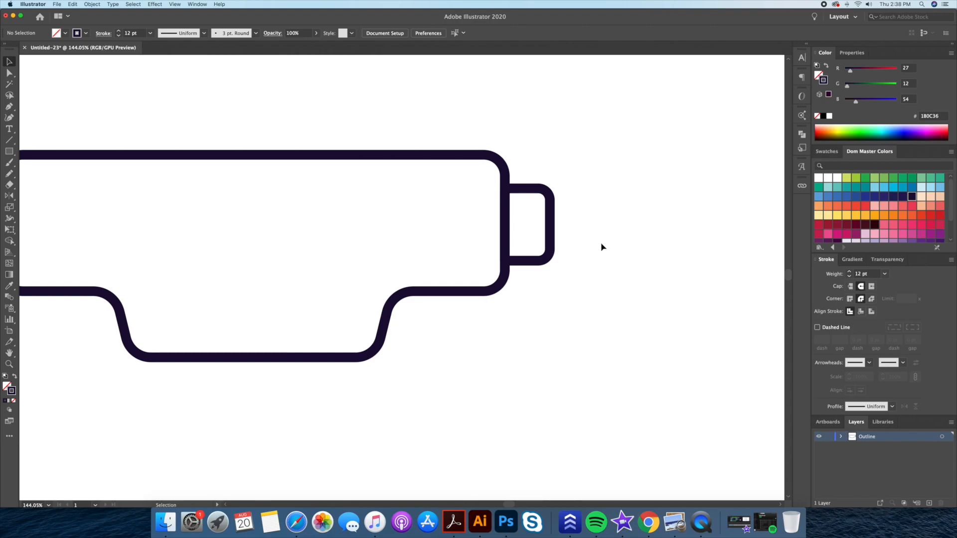
Draw a vertical line across the inside of the side knob with the Pen tool and nudge it slightly left.
key("p")
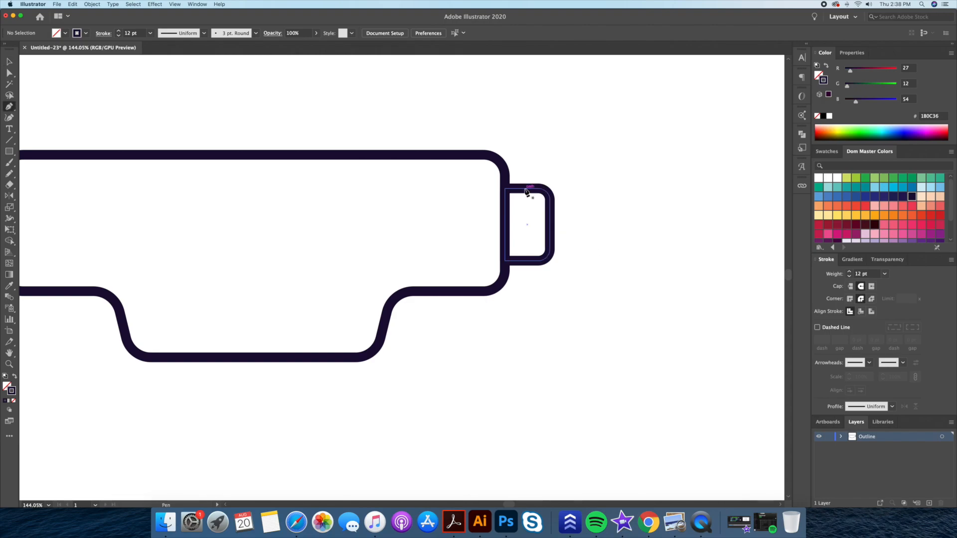
left_click(525, 189)
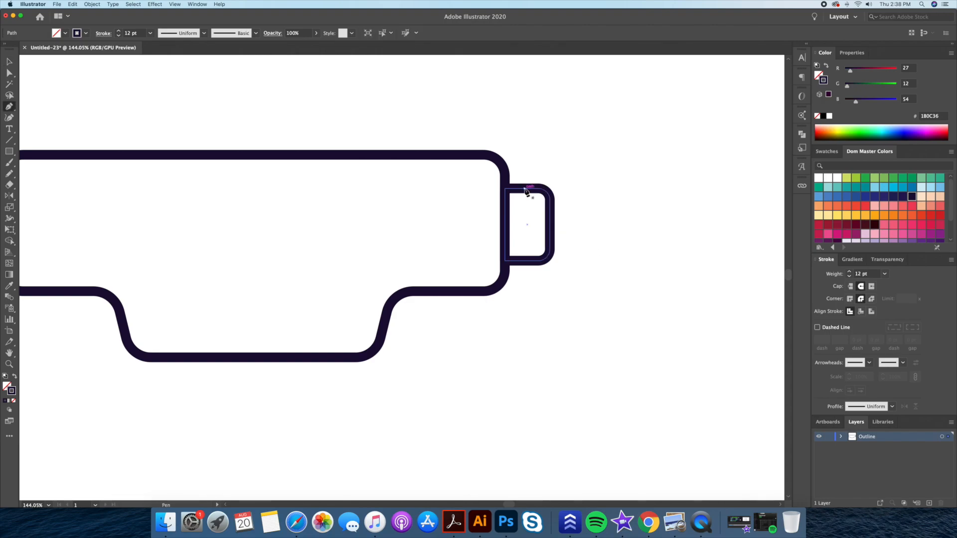
left_click(524, 261)
key("v")
left_click(587, 262)
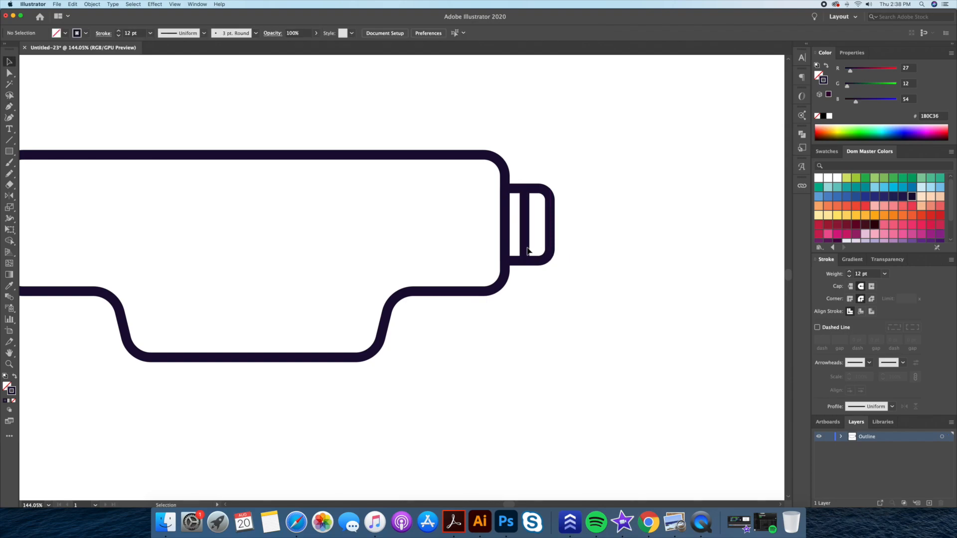
left_click(527, 249)
key("Left")
key("Left")
key("Left")
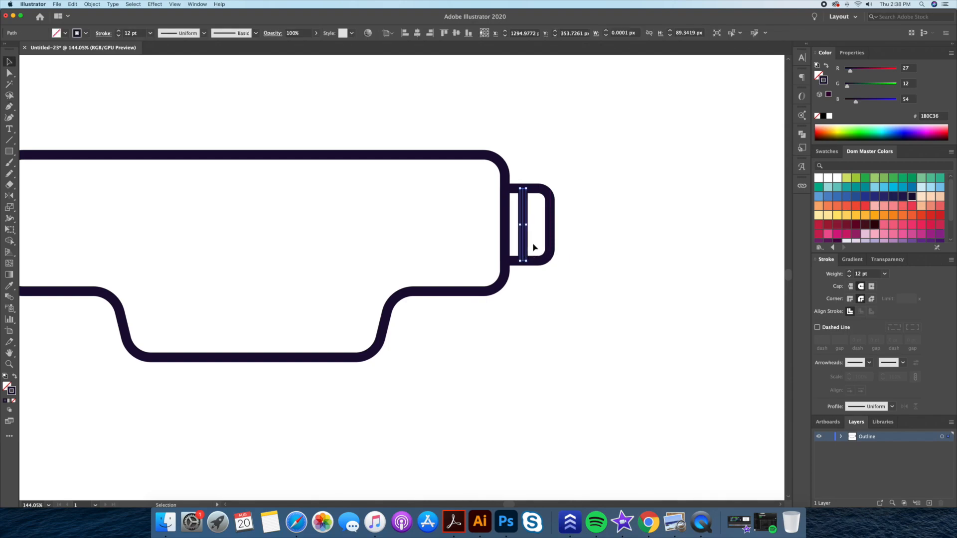
left_click(613, 223)
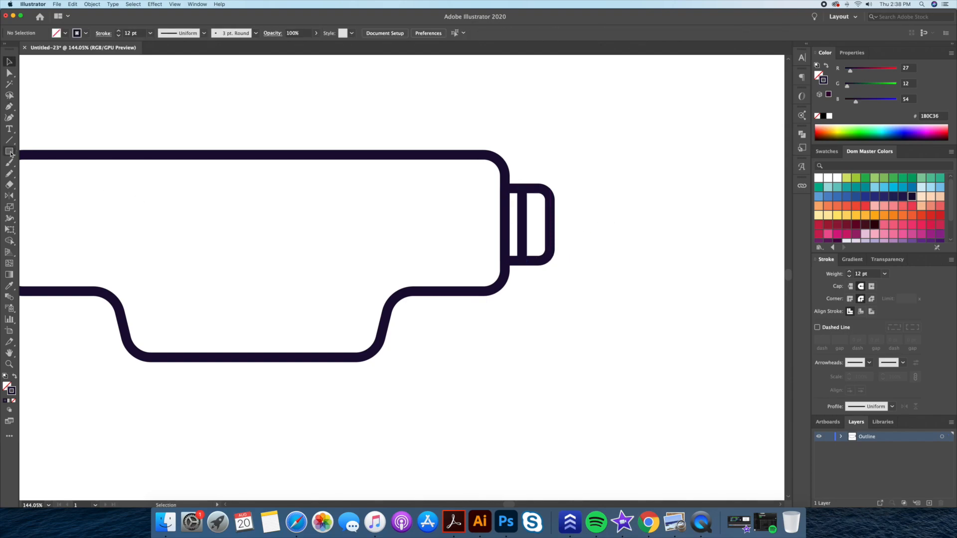
Draw a small circle in the side knob and keep only its right half against the vertical line.
left_click_drag(10, 154, 45, 151)
left_click_drag(522, 207, 502, 213)
key("super")
left_click(599, 200)
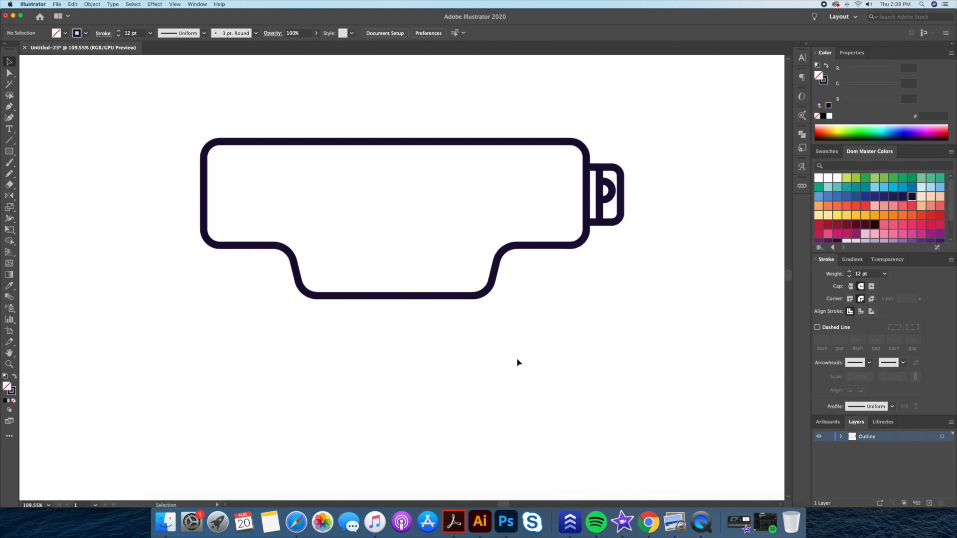
Narrow the lower tab of the outline by nudging its left and right sides inward by equal amounts.
key("super")
left_click_drag(548, 213, 435, 322)
key("shift+Left")
key("shift+Left")
key("shift+Left")
left_click_drag(258, 247, 259, 246)
key("shift+Right")
key("shift+Right")
key("shift+Right")
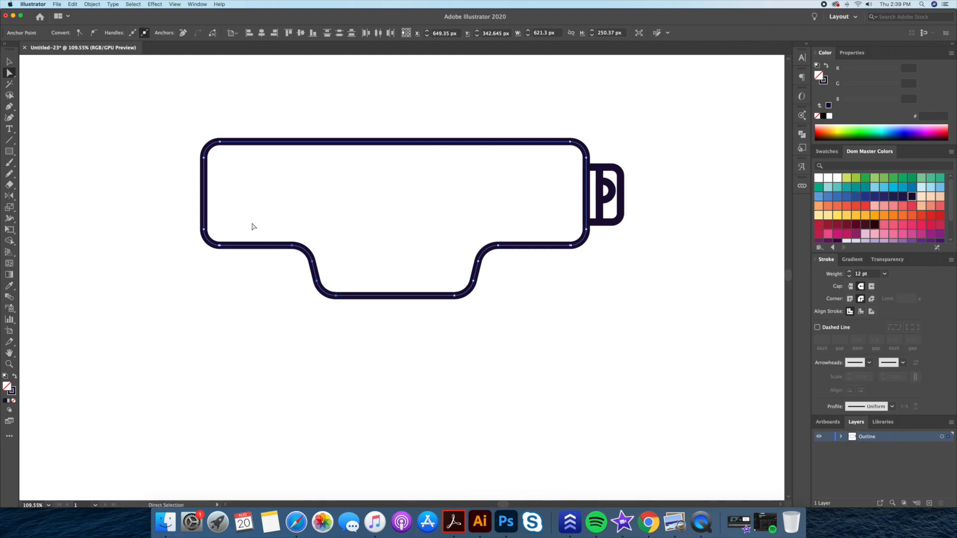
key("Right")
key("Right")
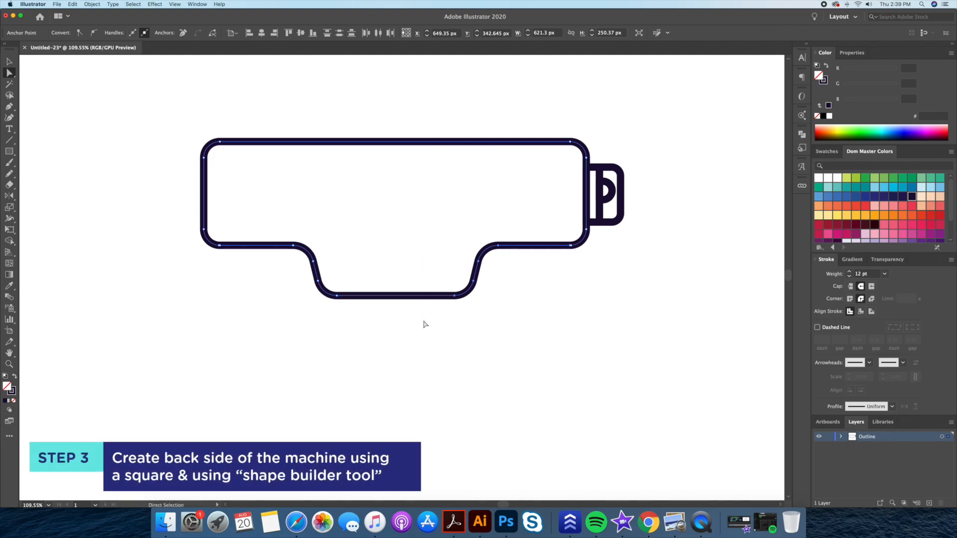
key("v")
left_click(431, 339)
Draw a rectangle about 559 × 419 px centred below the upper outline and overlapping its lower part.
key("z")
left_click_drag(457, 346, 444, 352)
key("space")
left_click_drag(444, 352, 457, 294)
left_click(449, 294, "alt")
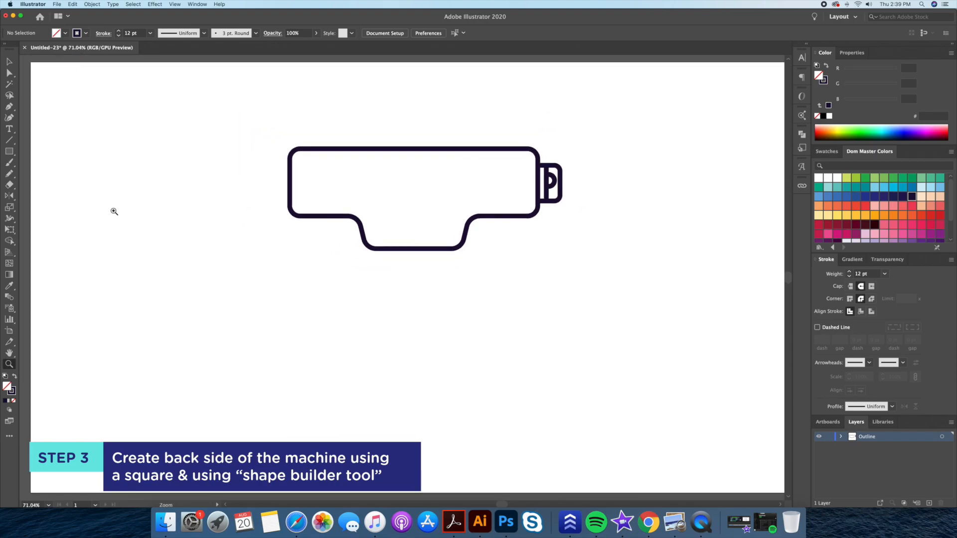
left_click(10, 152)
left_click_drag(415, 282, 525, 366)
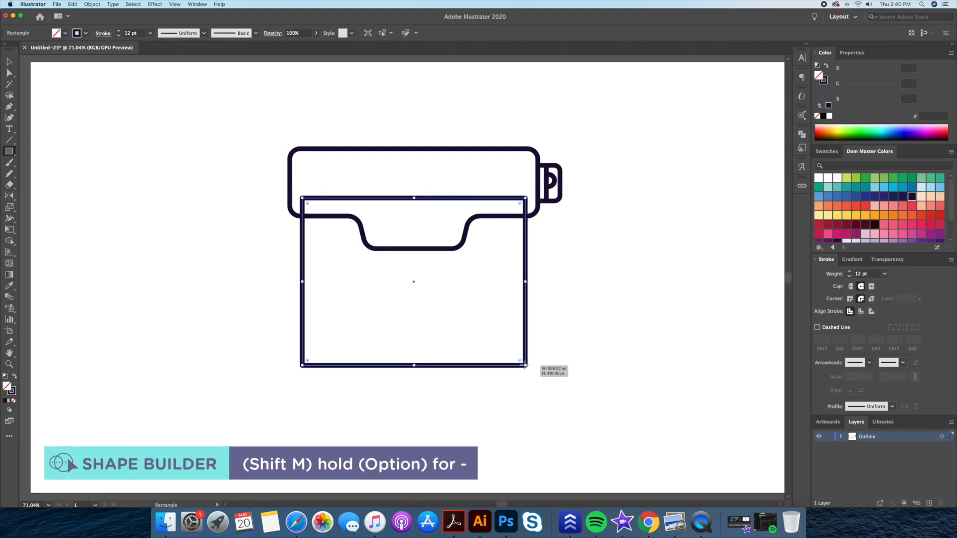
Trim away the part of the large rectangle that overlaps the upper outline using the Shape Builder.
key("v")
left_click(462, 244, "shift")
key("shift+m")
left_click(482, 282)
key("v")
left_click(598, 278)
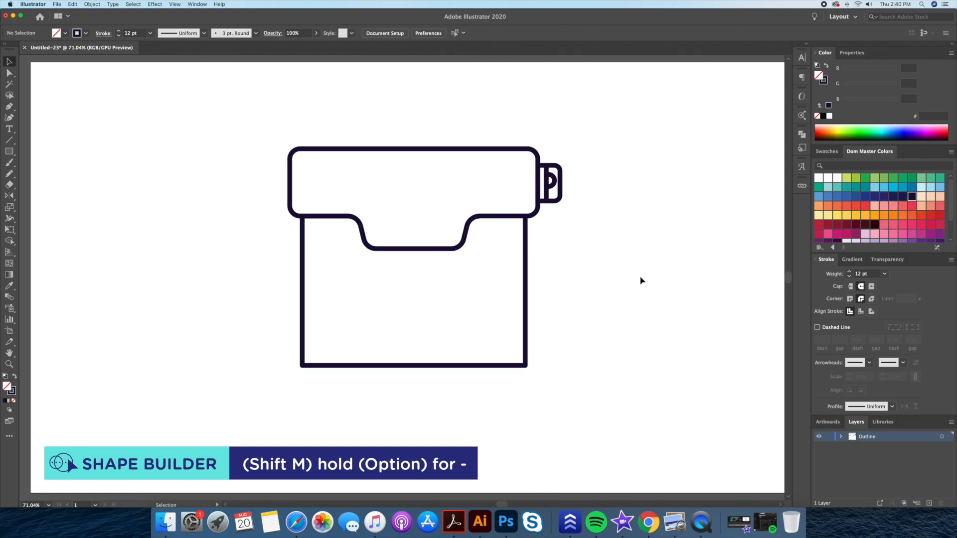
Move the bottom edge of the machine's back body slightly down.
key("a")
left_click_drag(564, 342, 267, 400)
left_click(264, 404)
Draw a small square about 60 px wide hanging from the upper outline's lower edge, left of the tab.
key("z")
left_click(421, 215)
left_click(9, 153)
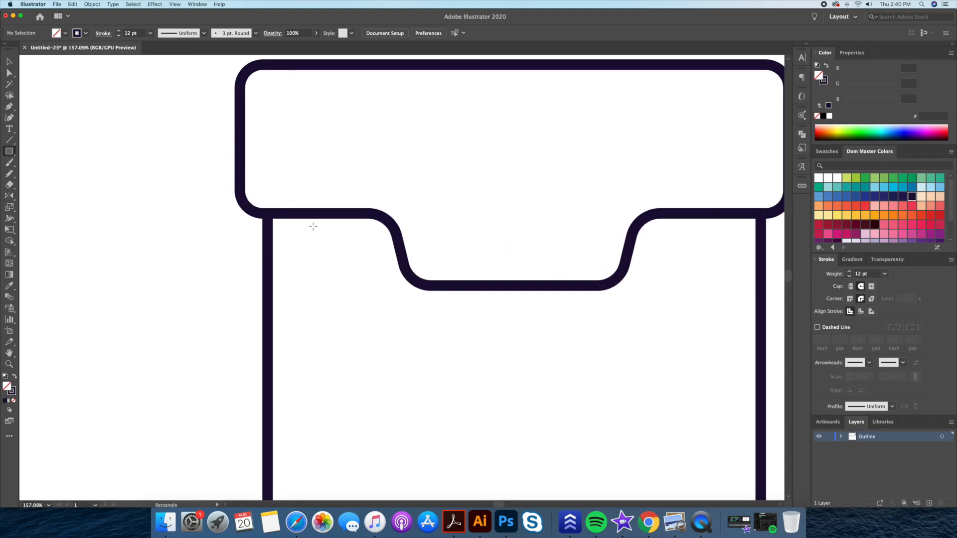
left_click_drag(300, 213, 354, 236)
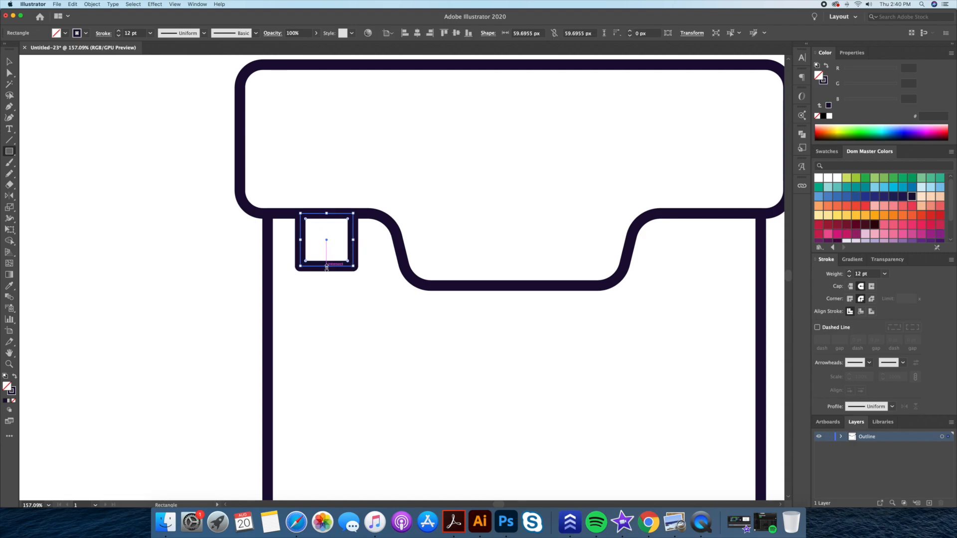
key("v")
left_click(344, 291)
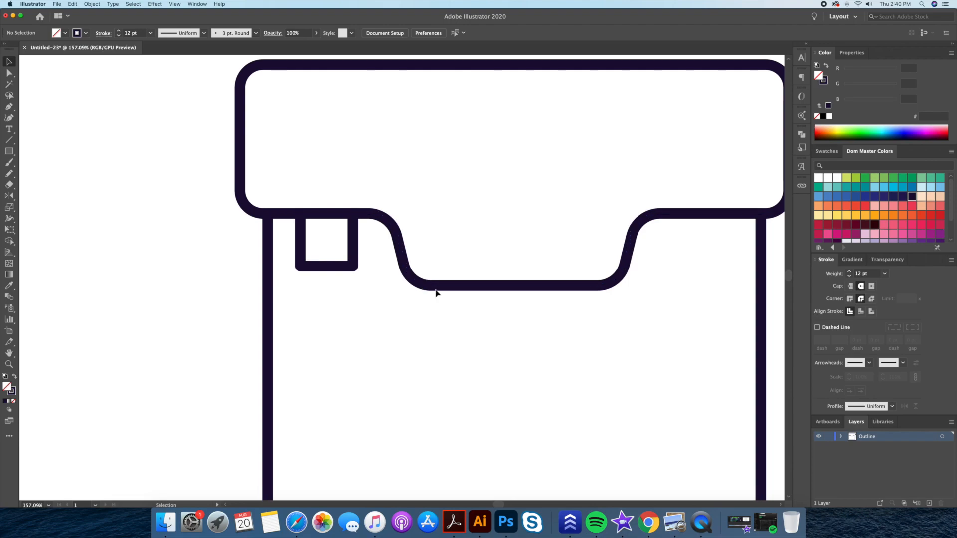
Narrow the central tab further by moving both of its curved sides inward.
key("z")
left_click_drag(491, 318, 449, 326)
key("a")
left_click_drag(616, 240, 526, 316)
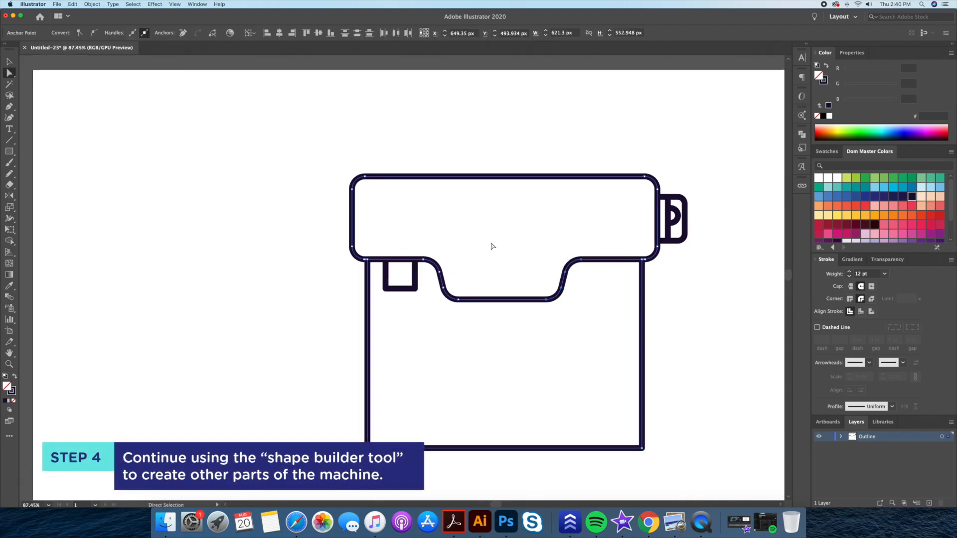
left_click_drag(421, 327, 421, 327)
key("v")
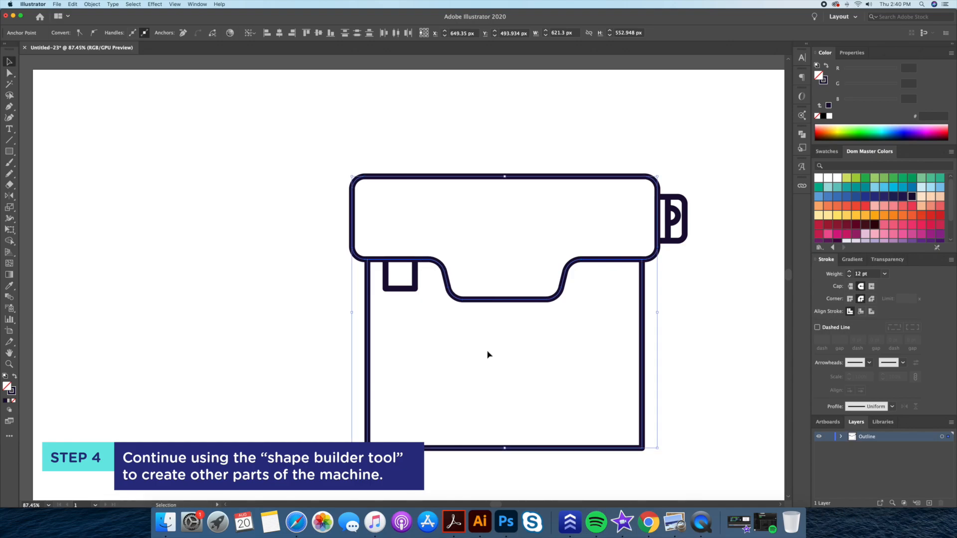
left_click(494, 369)
Shorten the small square left of the tab to about 44 px tall by raising its bottom edge.
key("z")
left_click(393, 269)
key("v")
left_click(436, 275)
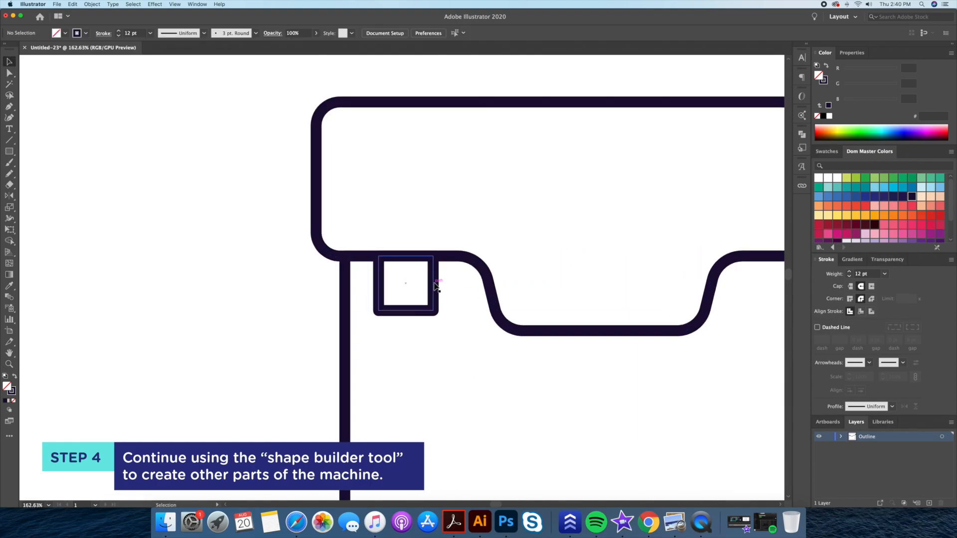
left_click_drag(407, 313, 408, 298)
left_click(474, 333)
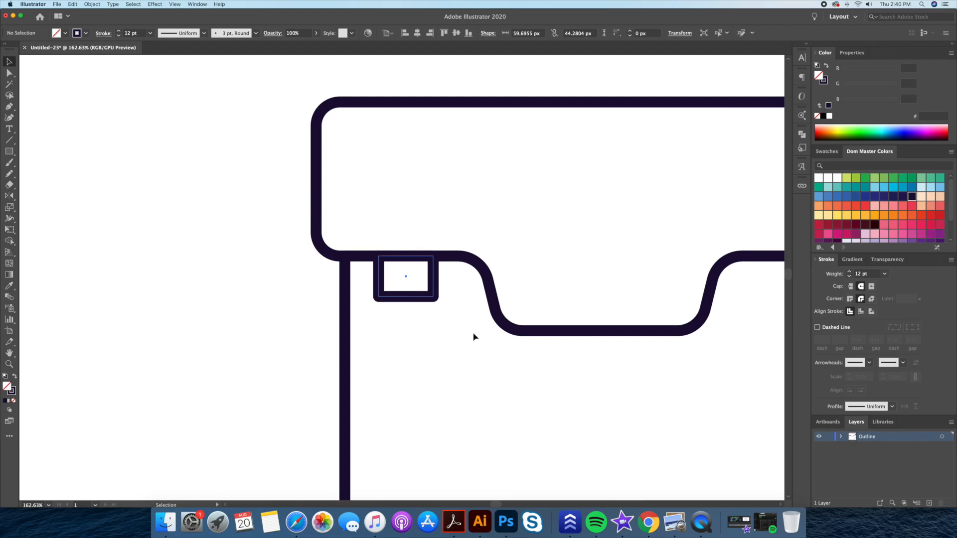
Duplicate the small rectangle and place the copy directly beneath the original.
left_click_drag(474, 334, 423, 311)
left_click_drag(374, 272, 316, 327)
left_click(391, 325)
left_click(409, 317)
Shorten the lower copy of the small rectangle by moving its bottom edge up.
key("a")
key("shift+Up")
key("shift+Up")
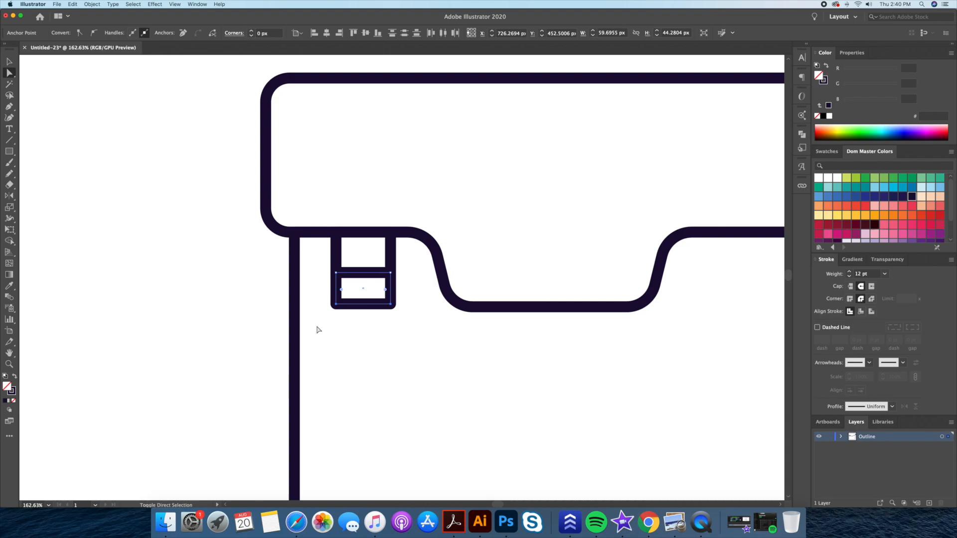
left_click(386, 321)
Turn the lower small rectangle into a trapezoid by moving its two bottom corners outward equally.
left_click_drag(405, 291, 327, 299)
key("shift+Right")
key("shift+Right")
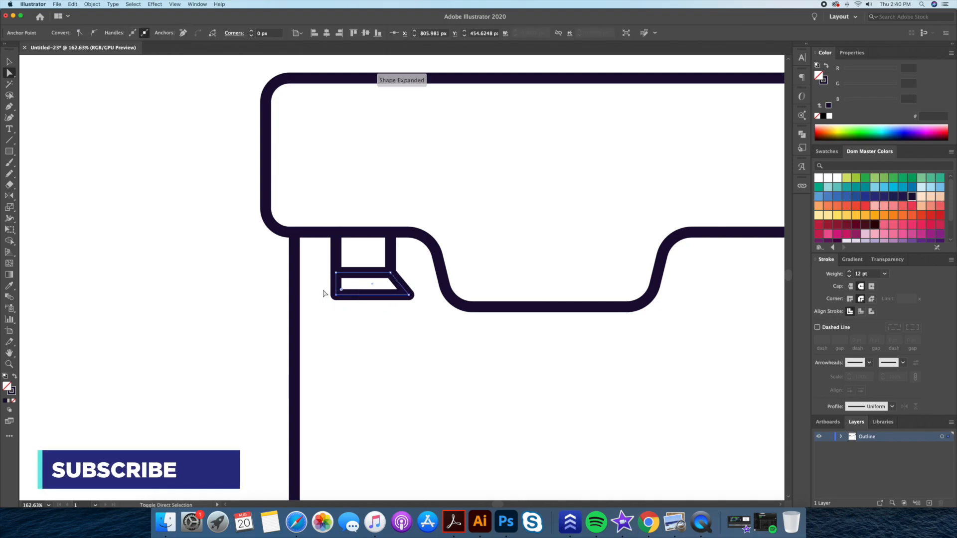
key("shift+Left")
key("shift+Left")
key("v")
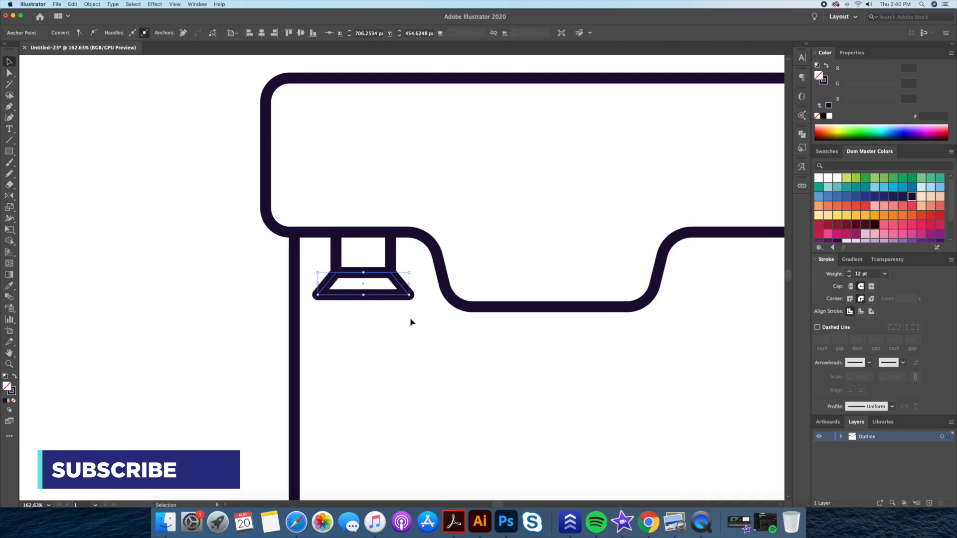
left_click(410, 321)
Draw a flat rectangle directly under the trapezoid, matching the width of its base.
left_click(10, 152)
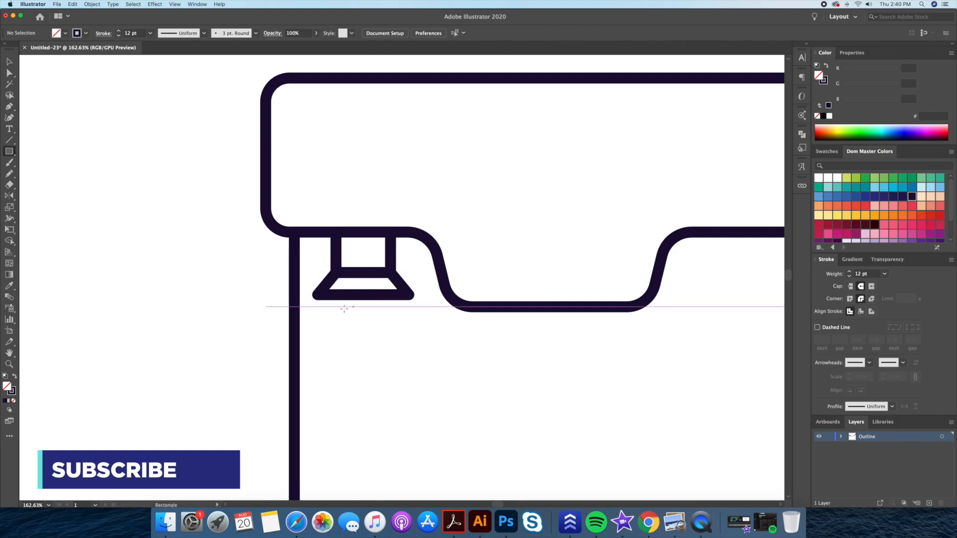
left_click_drag(317, 296, 410, 315)
key("v")
left_click(422, 373)
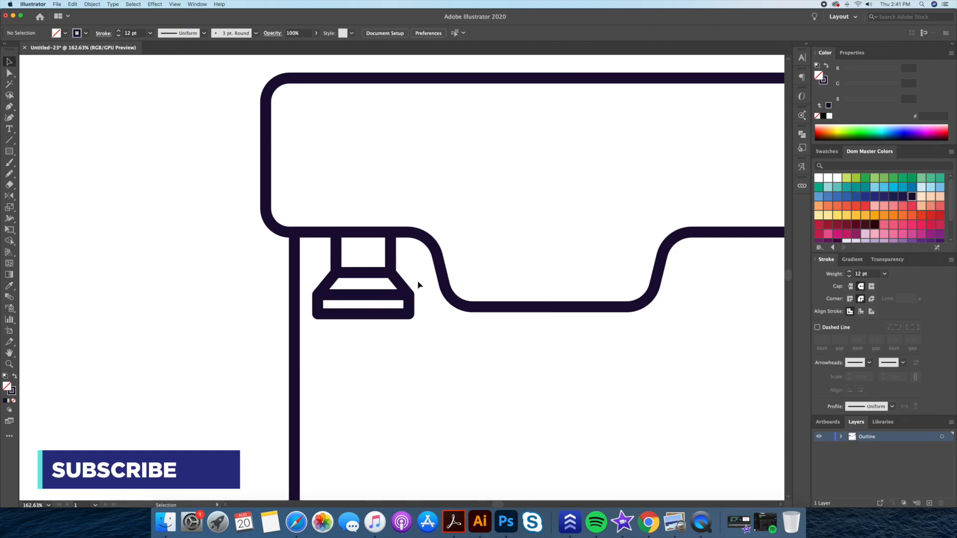
Widen the trapezoid's base and the flat rectangle beneath it by 4 px on each side.
key("a")
left_click_drag(393, 322, 390, 329)
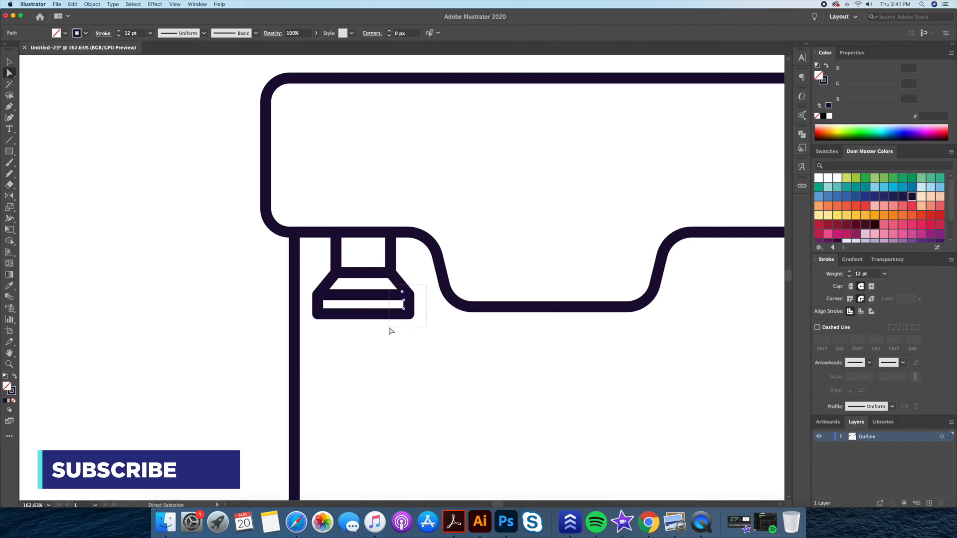
key("Right")
key("Right")
key("Right")
key("Right")
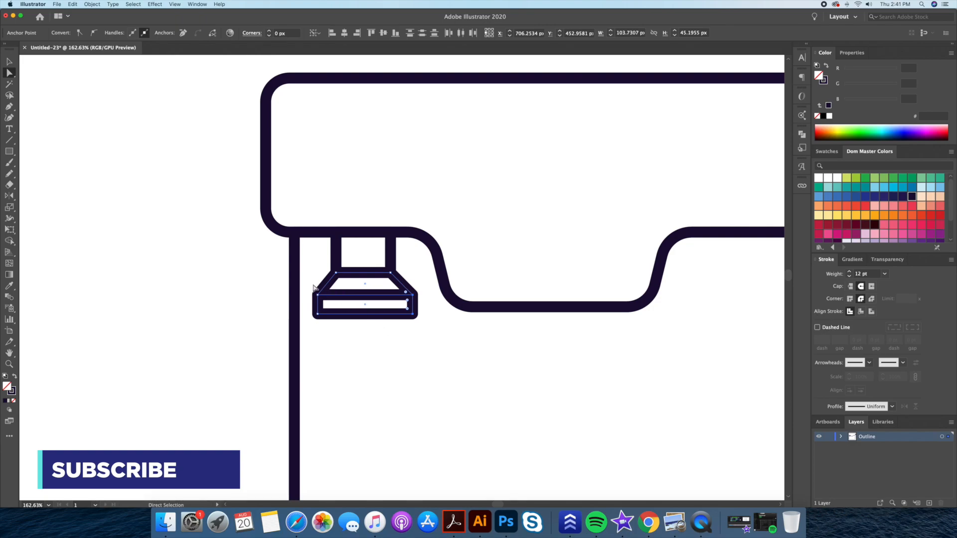
key("Left")
key("Left")
key("Left")
key("Left")
Nudge the whole stacked fixture of small rectangle, trapezoid and flat base slightly to the right.
key("v")
left_click(407, 336)
left_click_drag(414, 250, 347, 335)
key("Right")
key("Right")
key("Right")
key("Right")
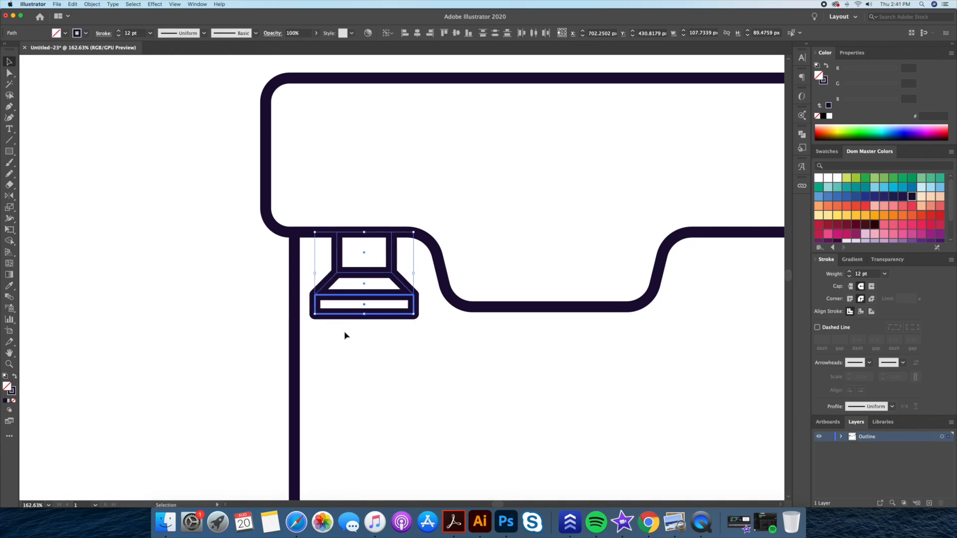
left_click(455, 378)
Draw a rectangle about 167 × 105 px, centred directly below the bottom edge of the body's central bulge.
key("super+0")
key("m")
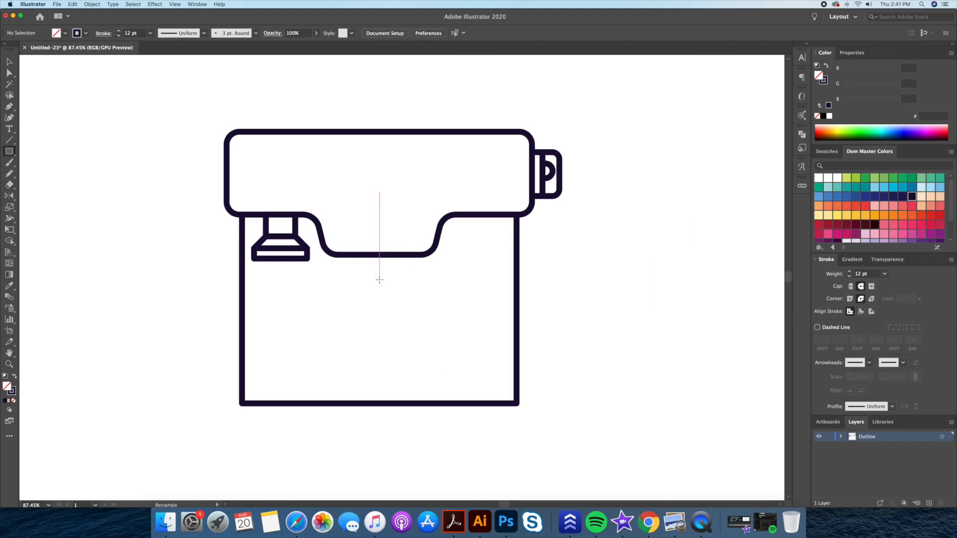
left_click_drag(380, 267, 423, 281)
key("v")
left_click_drag(379, 226, 381, 256)
scroll(466, 273, "up", 5)
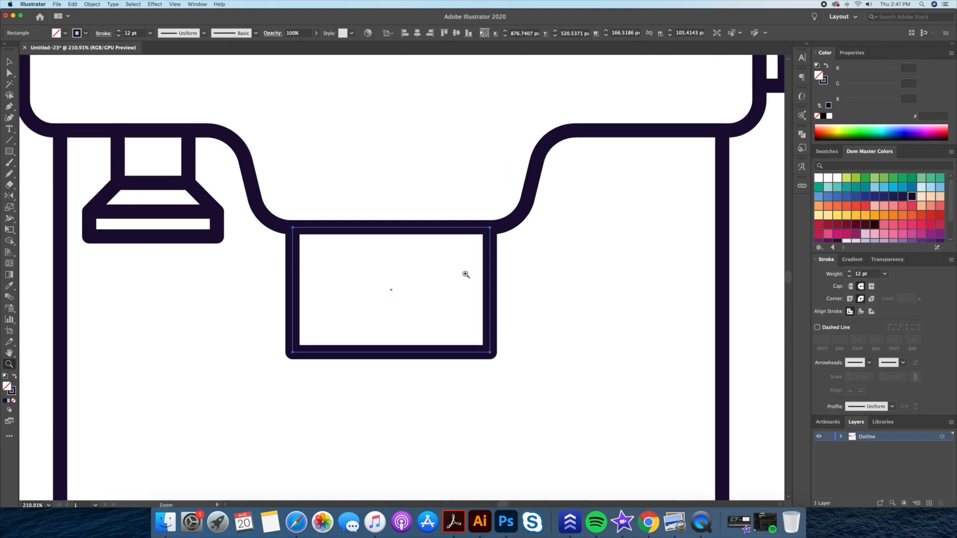
Move the new rectangle up until the bulge's bottom edge crosses it halfway.
left_click_drag(408, 353, 423, 316)
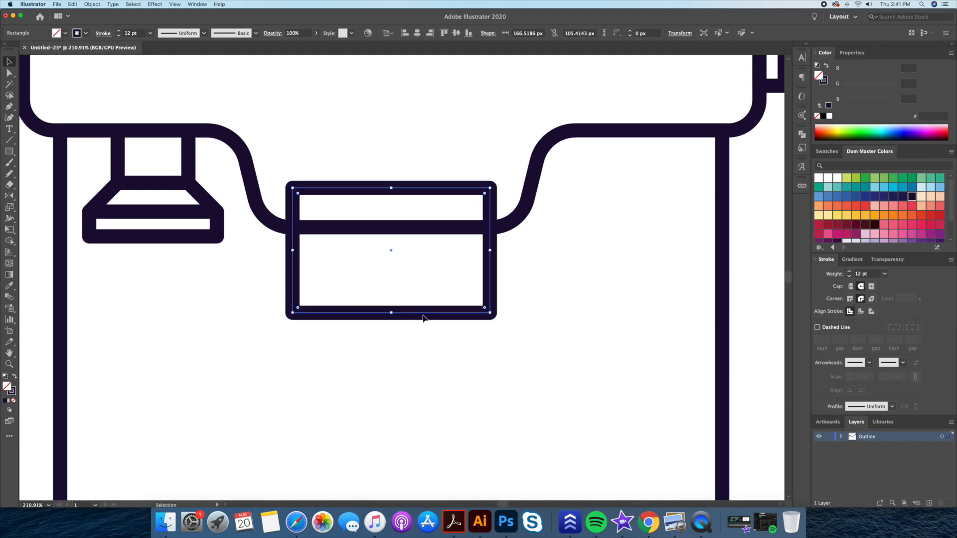
key("shift+Up")
key("shift+Up")
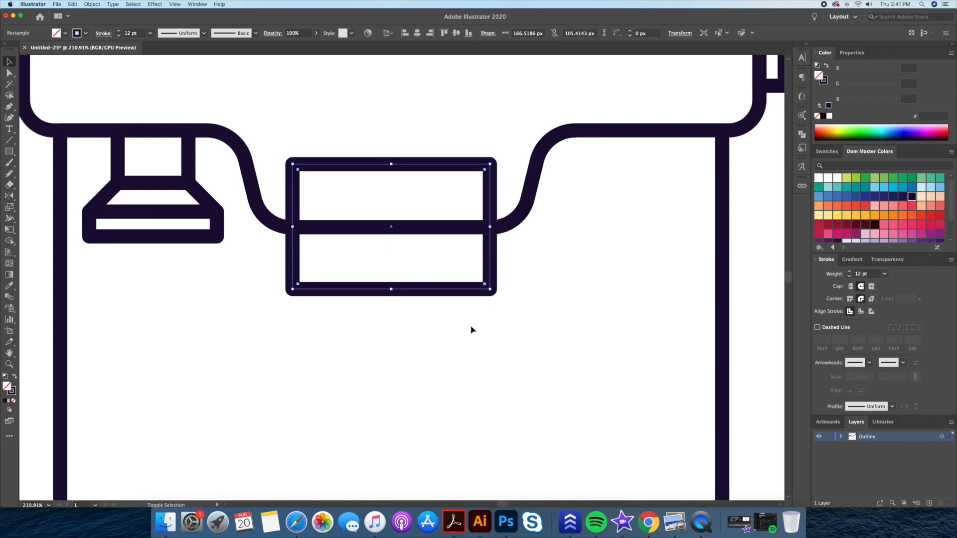
left_click(520, 329)
key("a")
left_click_drag(535, 275, 446, 315)
key("shift+Left")
key("super+z")
Split the rectangle along the bulge's bottom edge with Shape Builder and delete its upper half.
key("v")
left_click(461, 232, "shift")
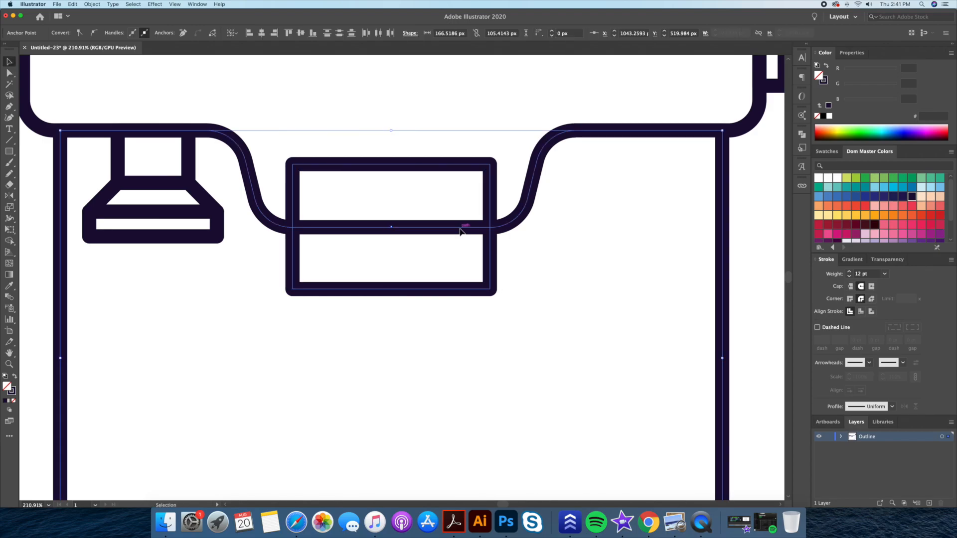
key("shift+m")
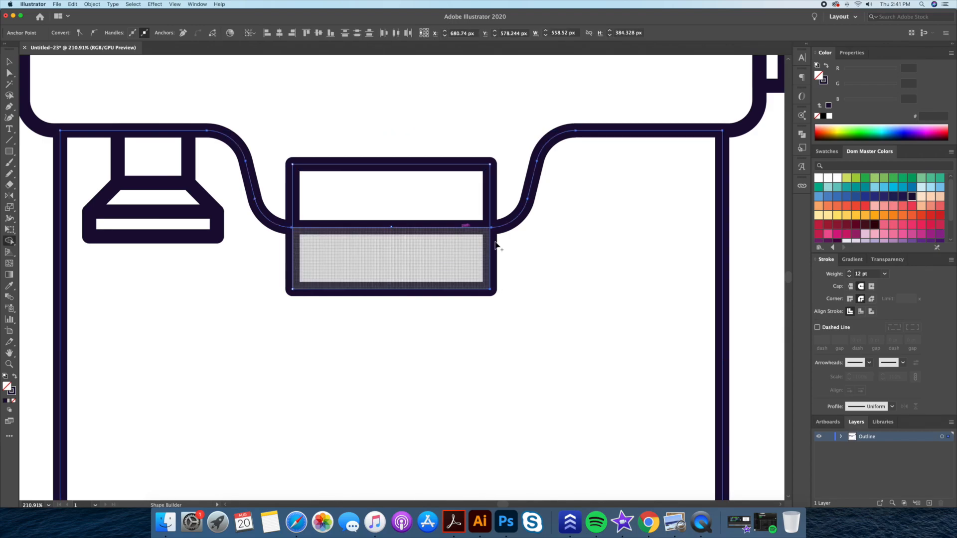
key("v")
left_click(516, 105)
left_click(756, 122)
left_click(490, 166, "shift")
key("shift+m")
key("v")
left_click(505, 199)
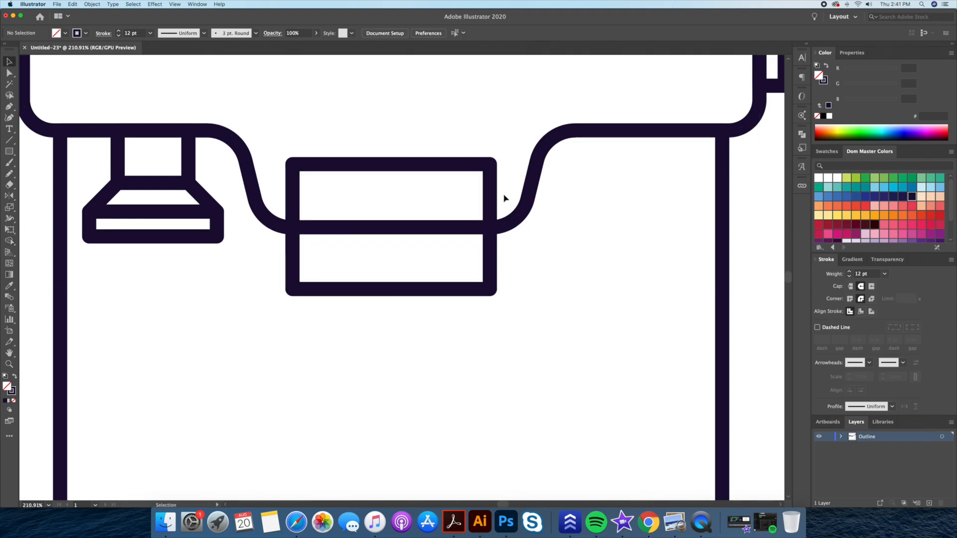
left_click(492, 197)
key("Delete")
Turn the remaining rectangle into an inverted trapezoid by moving each bottom corner 20 px inward, and raise its bottom edge.
key("a")
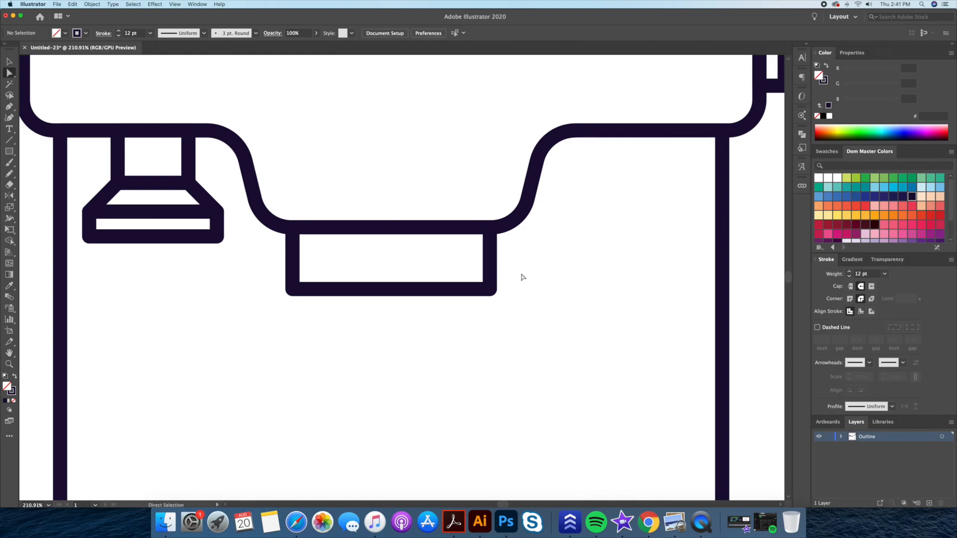
left_click_drag(492, 290, 460, 305)
key("shift+Left")
key("shift+Left")
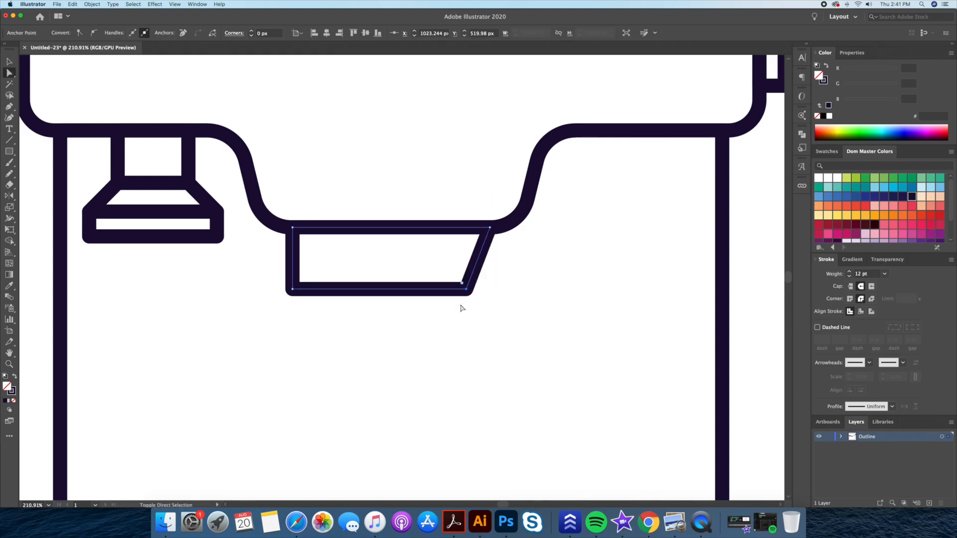
key("shift+Right")
key("shift+Right")
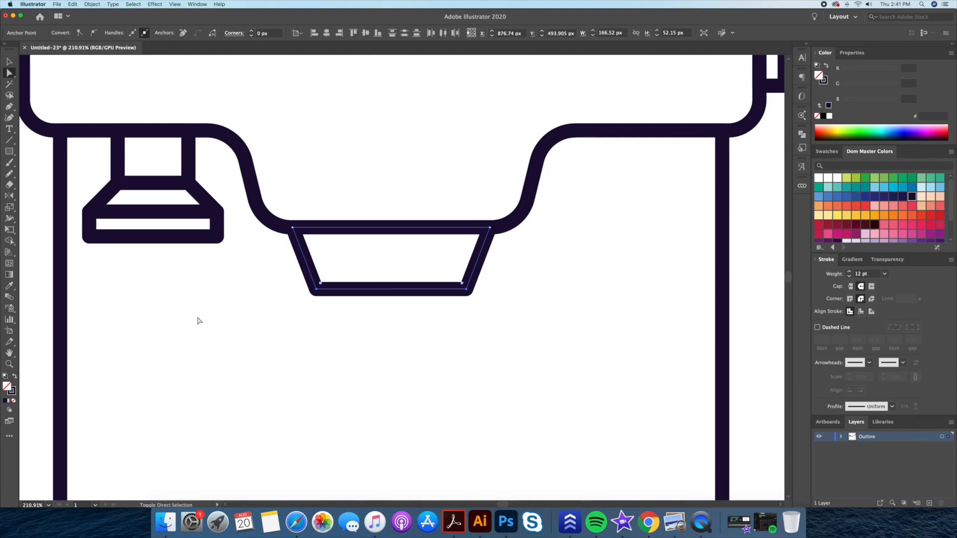
key("shift+Up")
key("v")
left_click(435, 310)
key("z")
left_click_drag(573, 264, 505, 252)
key("space")
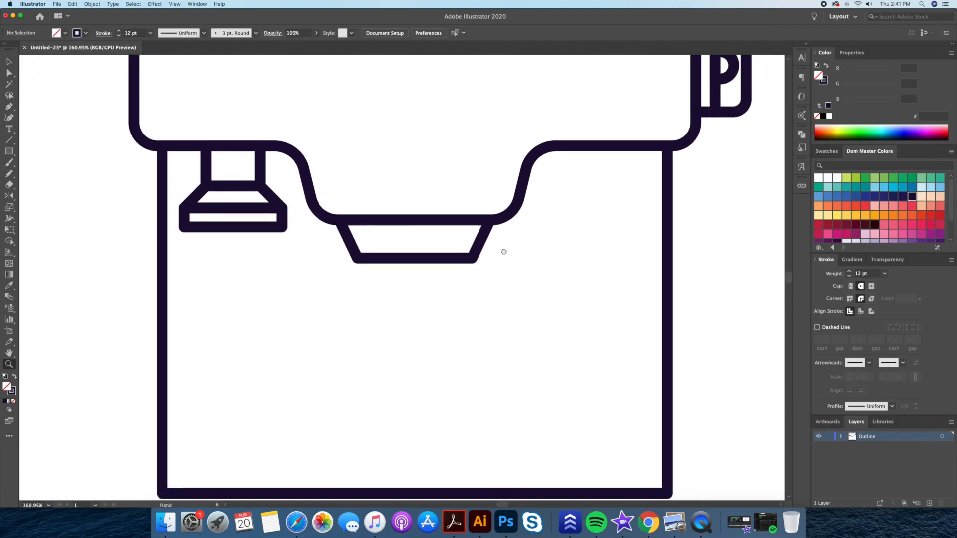
key("a")
left_click(378, 259)
left_click_drag(368, 253, 372, 233)
key("v")
left_click(533, 300)
key("z")
left_click_drag(534, 300, 498, 283)
key("space")
left_click_drag(458, 258, 489, 253)
key("v")
key("super+z")
Round the two bottom corners of the inverted trapezoid.
key("a")
left_click(372, 244)
left_click_drag(473, 245, 468, 234)
key("v")
left_click(513, 309)
key("space")
left_click_drag(513, 309, 502, 291)
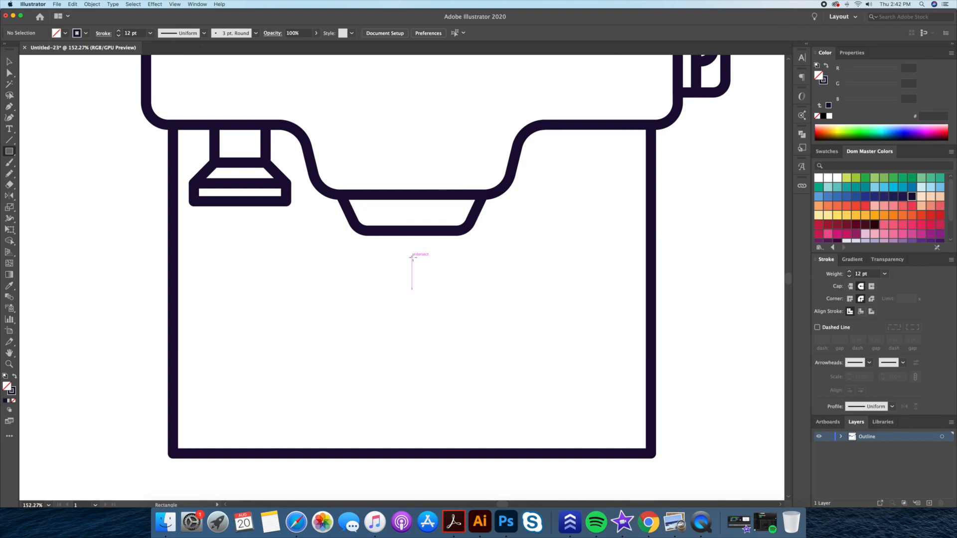
Draw a rectangle about 107 px wide centred directly beneath the inverted trapezoid and flatten it by raising its bottom edge.
left_click_drag(413, 257, 429, 271)
mouse_move(413, 239)
left_mouse_down()
mouse_move(413, 231)
mouse_move(458, 251)
left_mouse_up()
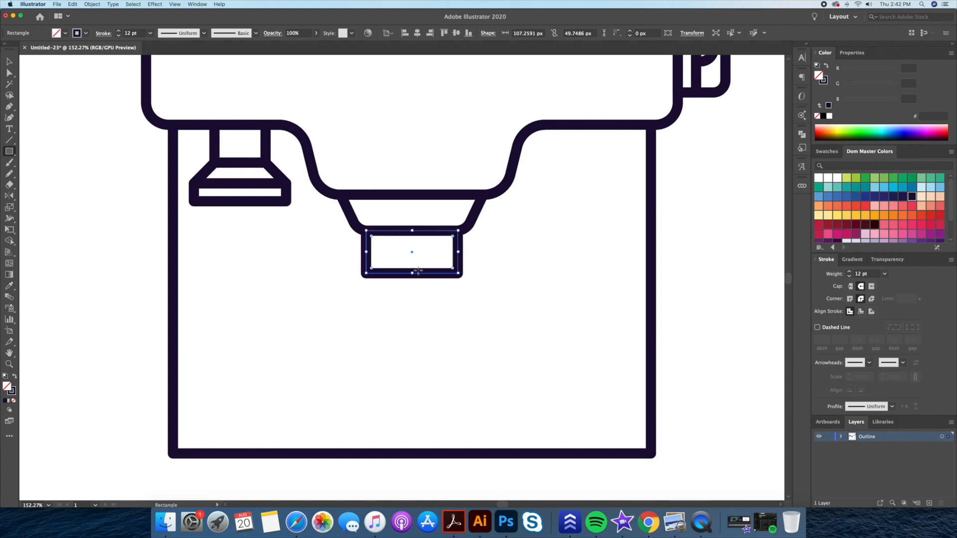
left_click_drag(413, 273, 414, 256)
key("v")
left_click(236, 249)
Draw a circle about 46 px wide centred on the small rectangle's bottom edge and trim off its upper half with Shape Builder.
left_click_drag(12, 154, 50, 176)
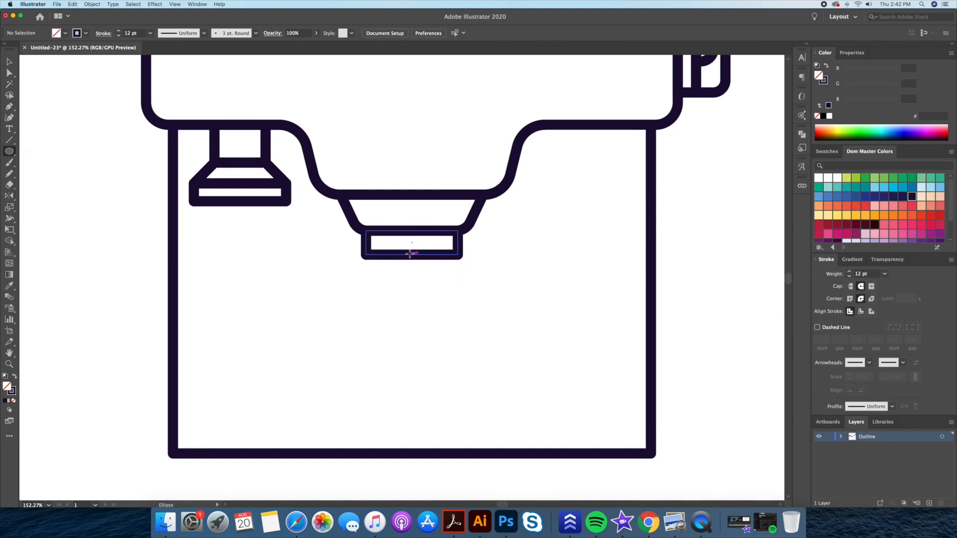
mouse_move(412, 254)
left_mouse_down()
mouse_move(447, 263)
mouse_move(439, 261)
left_mouse_up()
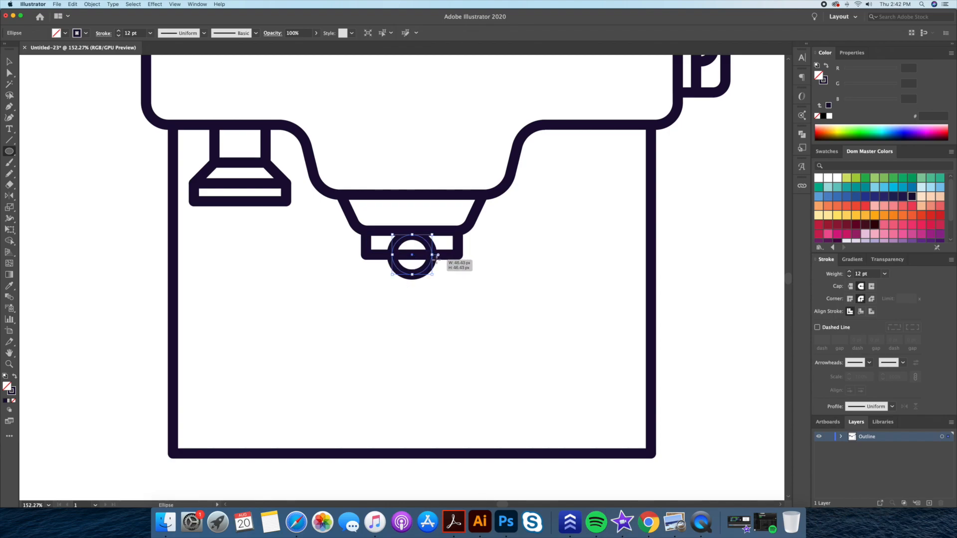
key("v")
left_click(442, 255, "shift")
key("shift+m")
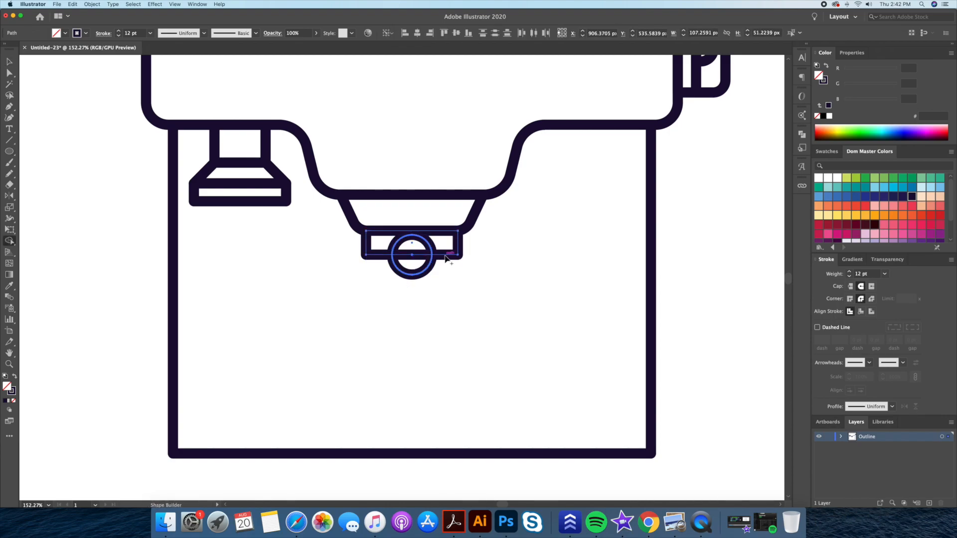
left_click(426, 265)
key("v")
left_click(461, 277)
left_click(431, 248)
key("Delete")
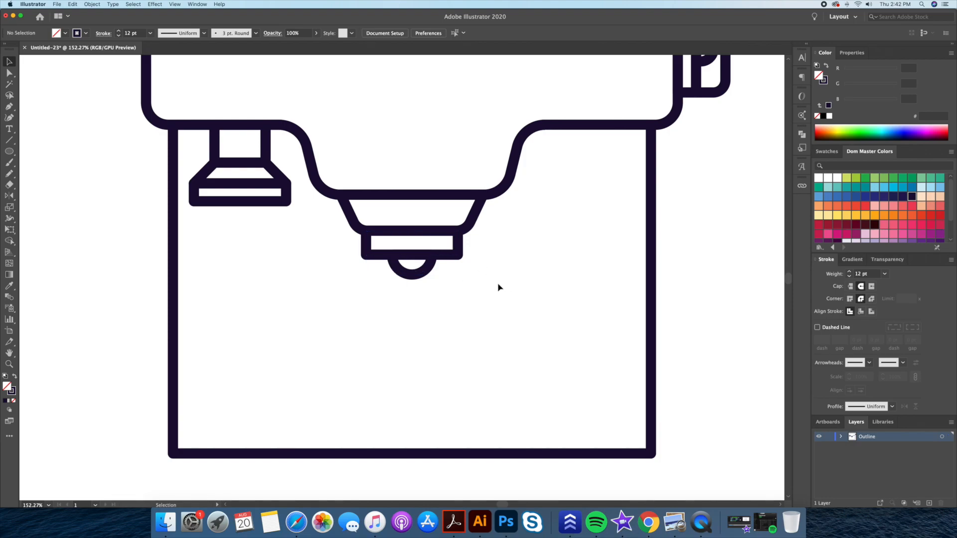
Draw a short vertical line straight down from the bottom of the half circle with the Pen tool.
scroll(468, 275, "up", 5)
key("p")
left_click(400, 268)
left_click(400, 293)
key("v")
left_click(476, 280)
Round the two bottom corners of the small rectangle above the half circle.
key("z")
mouse_move(545, 244)
left_mouse_down()
mouse_move(487, 274)
mouse_move(446, 322)
left_mouse_up()
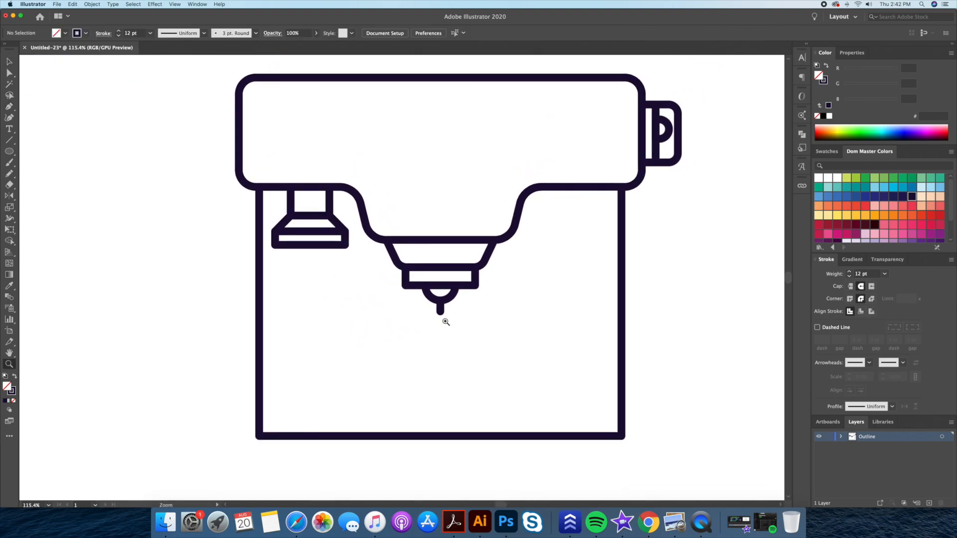
left_click_drag(454, 279, 521, 273)
key("a")
left_click(354, 293)
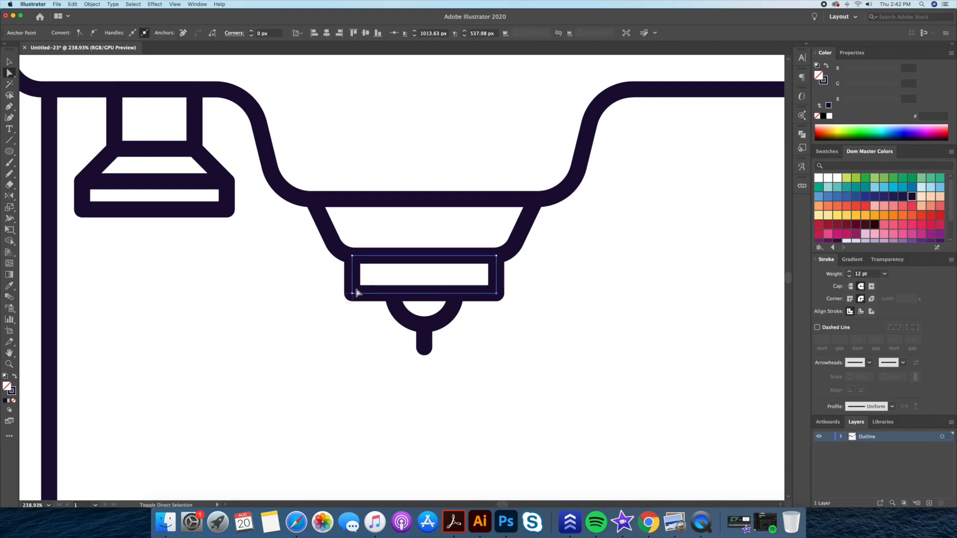
left_click_drag(357, 288, 366, 280)
left_click(560, 322)
left_click_drag(581, 287, 560, 292)
left_click_drag(561, 292, 625, 341)
Narrow the whole left fixture by moving all its right-hand points 20 px inward.
key("v")
left_click_drag(184, 200, 237, 155)
left_click(237, 155)
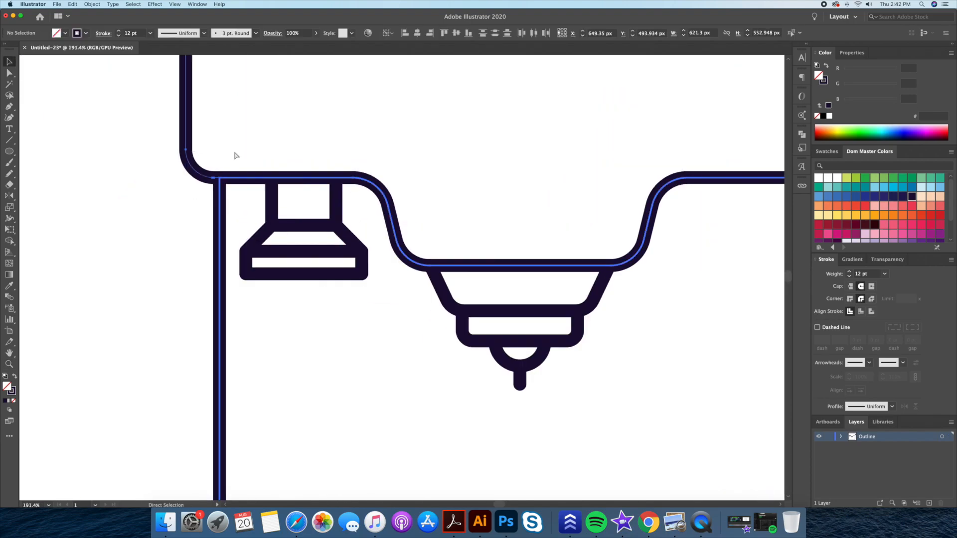
key("a")
left_click_drag(348, 229, 309, 308)
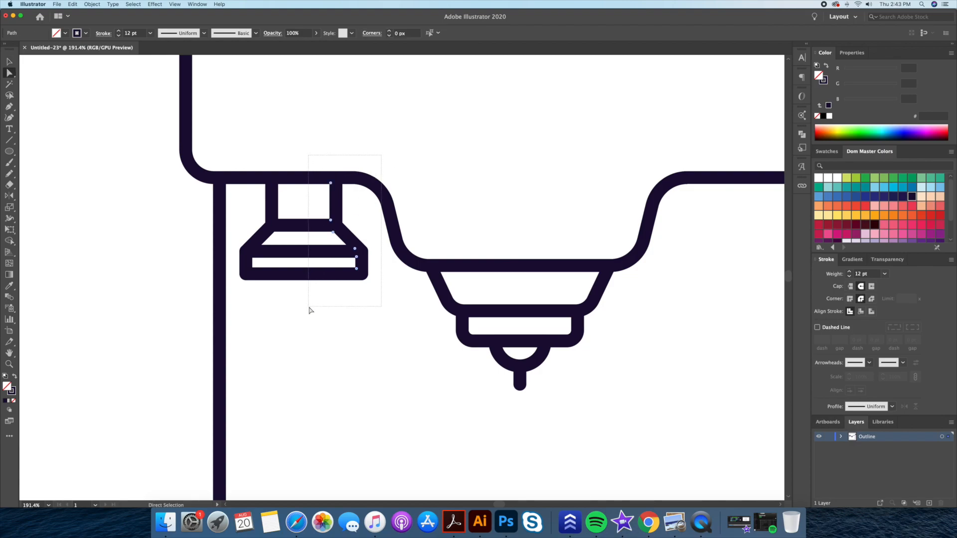
key("shift+Left")
key("shift+Left")
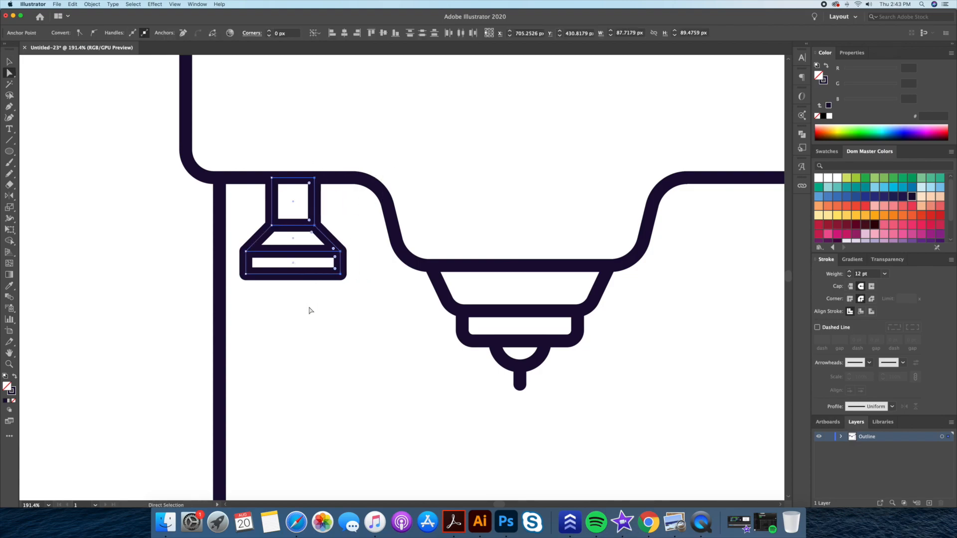
Widen the left fixture's trapezoid base and flat rectangle by 10 px on each side.
left_click_drag(360, 249, 304, 307)
key("shift+Right")
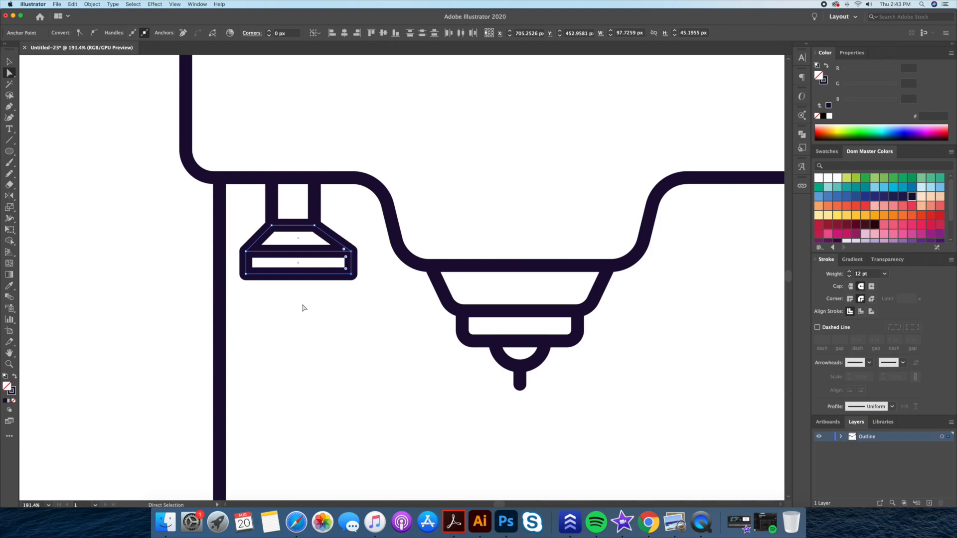
key("shift+Left")
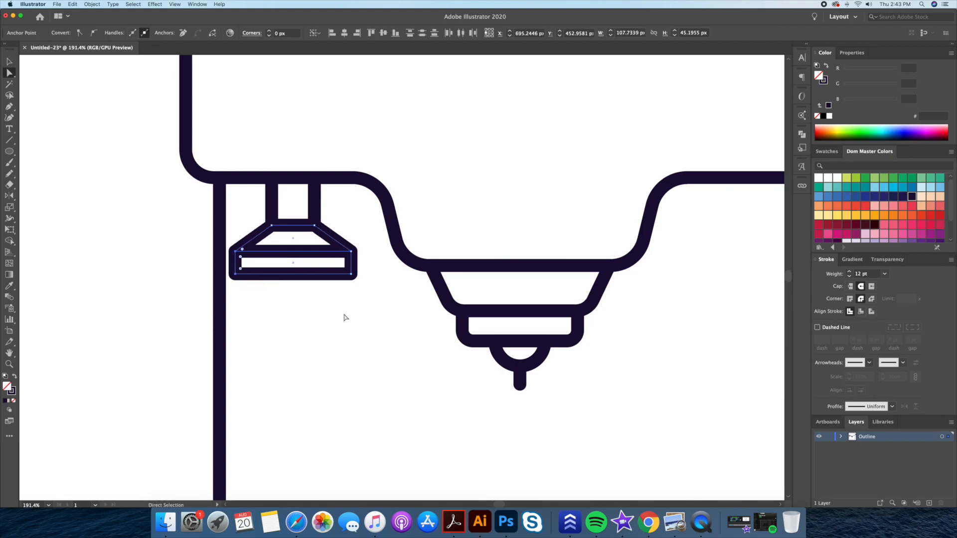
Move the entire left fixture 10 px to the right, away from the body's wall.
key("v")
left_click(359, 202)
left_click_drag(283, 295, 283, 295)
key("shift+Right")
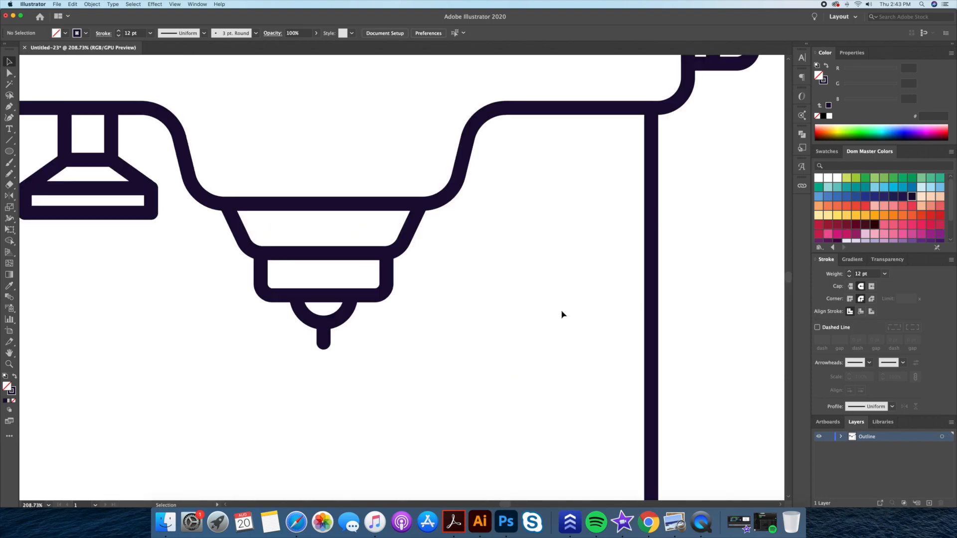
Draw a thin rectangle about 64 × 16 px extending right from the side of the small rounded rectangle.
left_click_drag(8, 155, 47, 150)
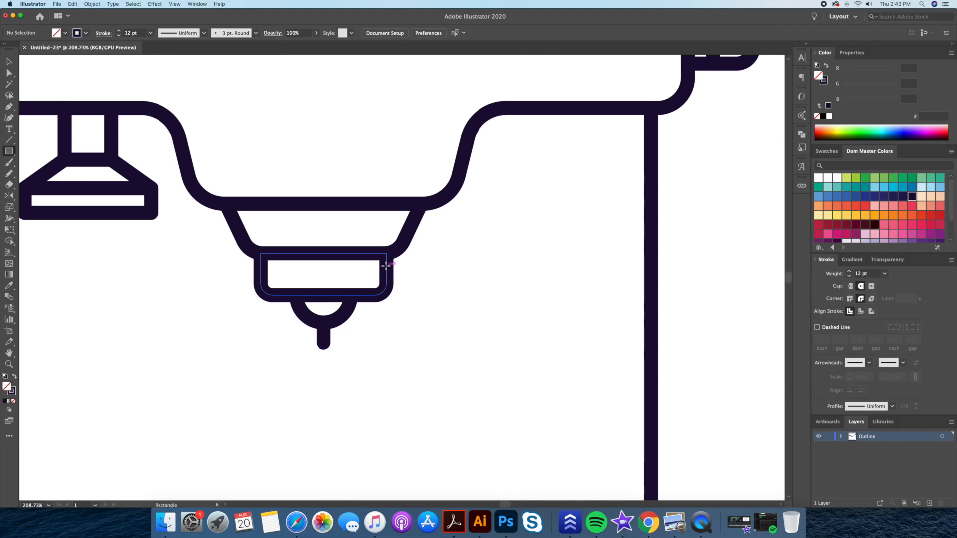
left_click_drag(386, 262, 462, 279)
key("v")
left_click(525, 300)
Duplicate the thin rectangle at its right end and enlarge the copy into a handle about 132 × 37 px.
left_click_drag(526, 300, 439, 292)
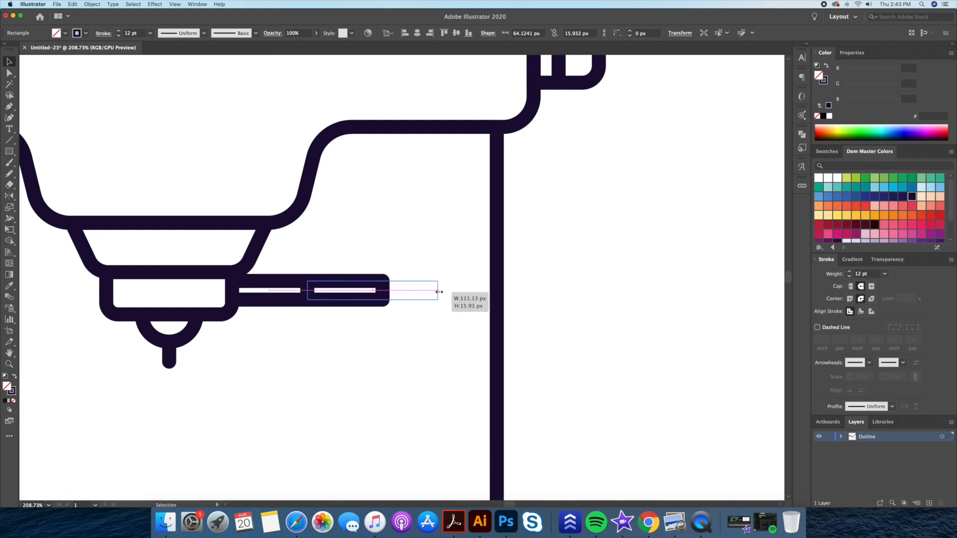
left_click_drag(439, 292, 461, 292)
left_click_drag(385, 282, 386, 269)
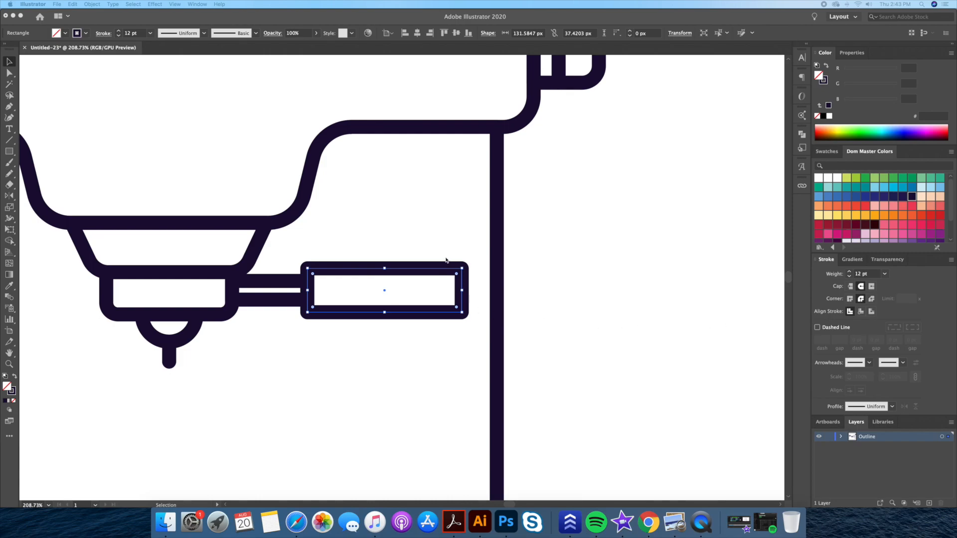
Fully round the two right-hand corners of the handle rectangle.
scroll(464, 231, "down", 3)
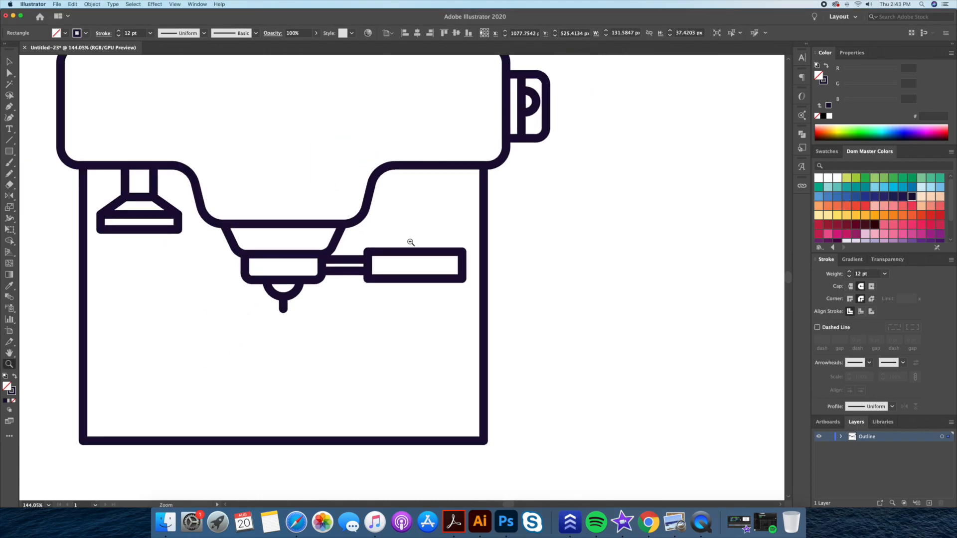
scroll(415, 252, "up", 1)
key("a")
left_click(459, 305)
left_click_drag(455, 298, 404, 314)
left_click(403, 330)
key("z")
key("a")
left_click_drag(462, 289, 475, 330)
key("v")
left_click(444, 342)
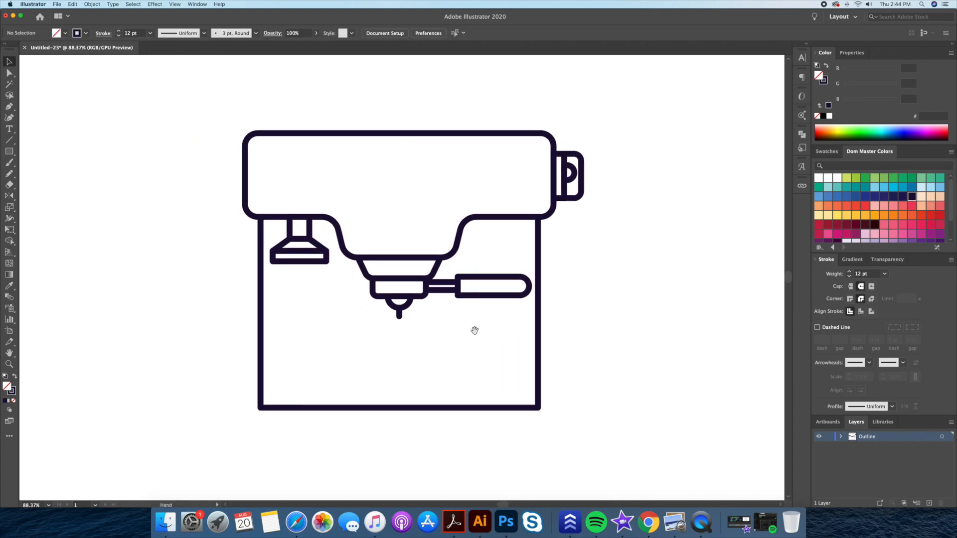
Isolate the lower machine body and narrow it by moving its right and left sides 10 px inward each.
double_click(502, 338)
key("a")
left_click_drag(559, 333, 509, 433)
key("shift+Left")
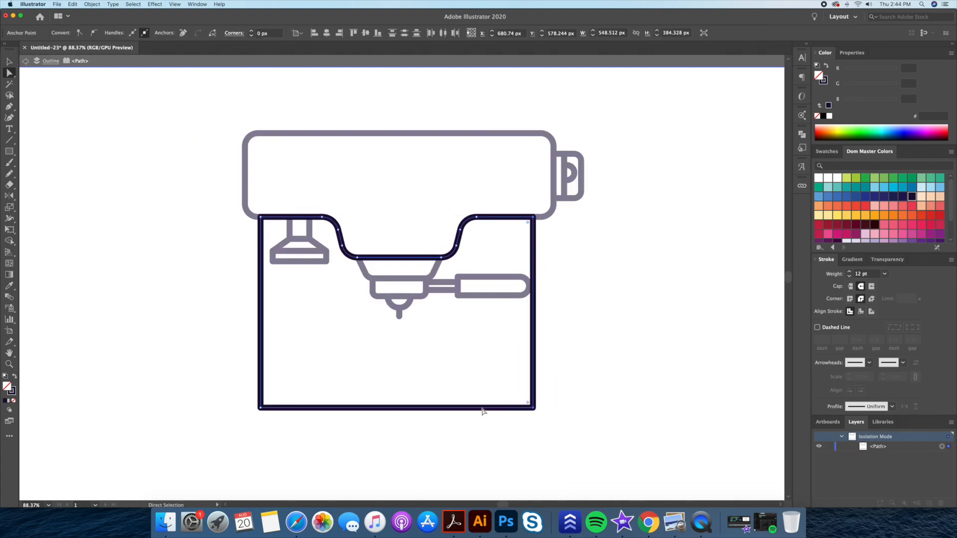
key("shift+Right")
key("v")
double_click(220, 460)
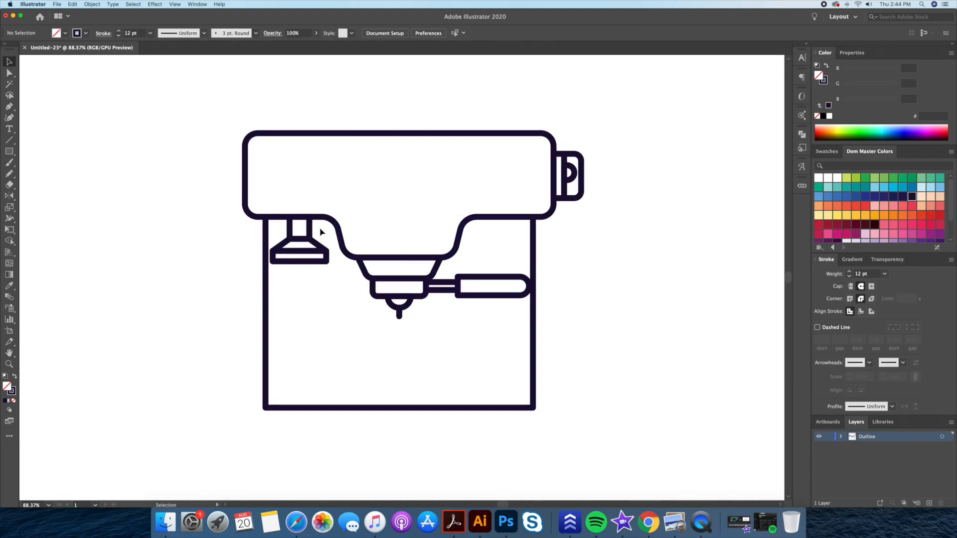
Move the small bell-shaped dispenser under the upper body's left side 8 px to the right.
left_click(296, 269)
key("Right")
key("Right")
key("Right")
key("Right")
key("Right")
key("Right")
key("Right")
key("Right")
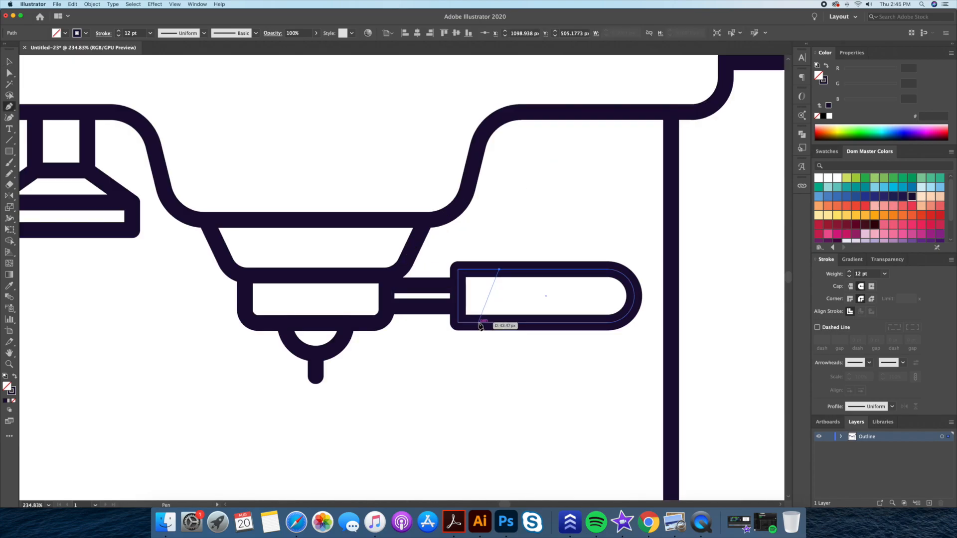
Draw a slanted line across the handle near its left end with an 8 pt stroke.
left_click(479, 323)
key("v")
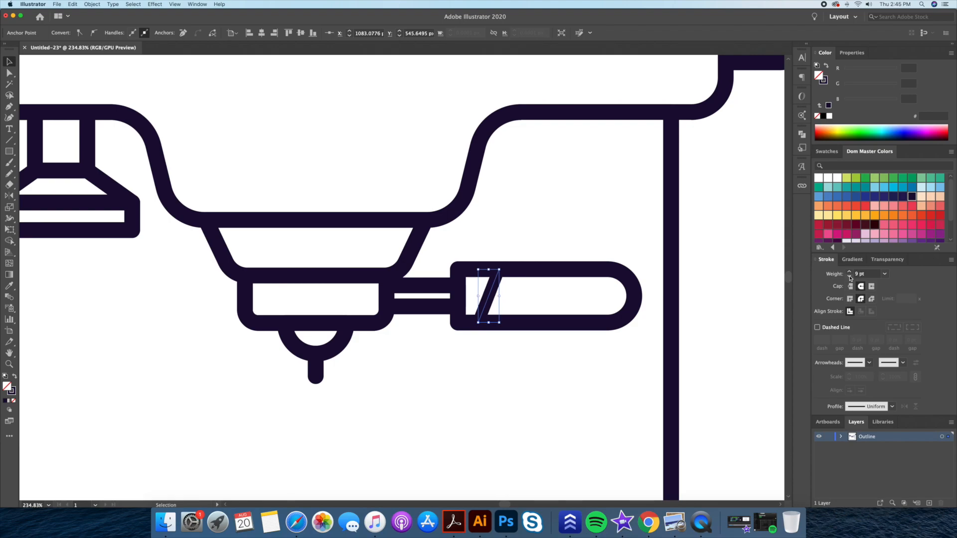
left_click(629, 342)
Duplicate the slanted stripe three times to the right along the handle at even spacing.
left_click_drag(491, 300, 517, 302)
key("super+d")
key("super+d")
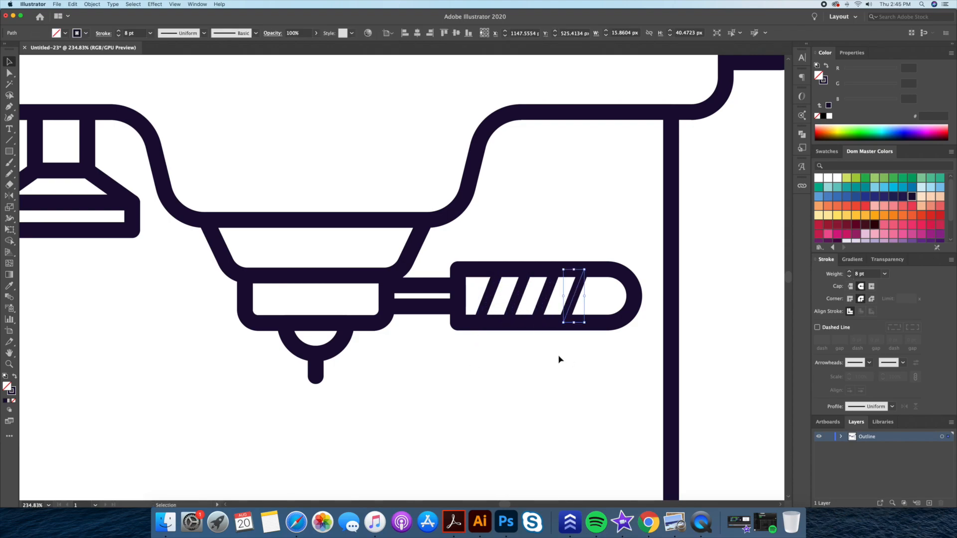
left_click(559, 373)
key("z")
mouse_move(570, 367)
left_mouse_down()
mouse_move(481, 365)
mouse_move(506, 326)
mouse_move(461, 328)
left_mouse_up()
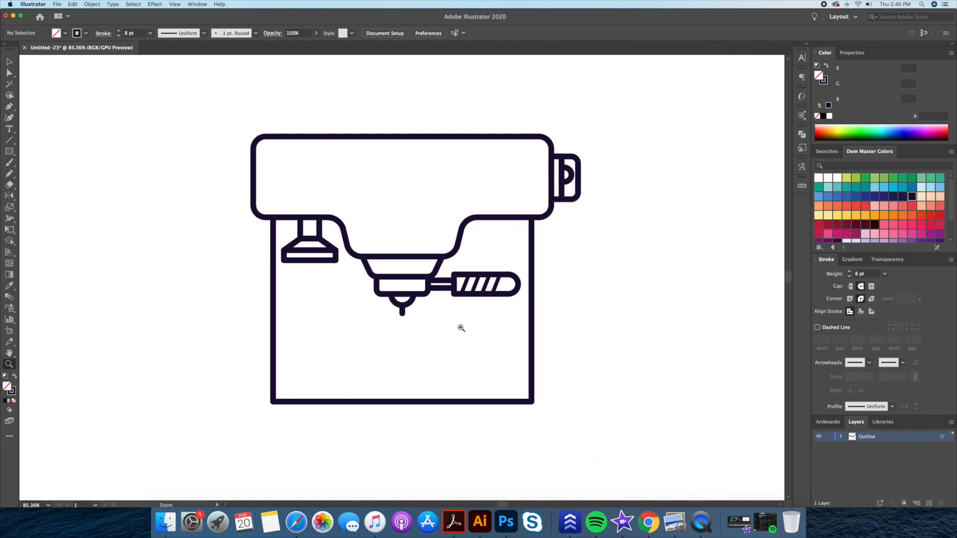
Draw a rectangle about 621 × 46 px across the lower body, overhanging both sides, and match it to the body's 12 pt stroke.
mouse_move(462, 371)
left_mouse_down()
mouse_move(456, 340)
mouse_move(441, 336)
left_mouse_up()
left_click(9, 153)
left_click_drag(258, 301, 546, 323)
key("v")
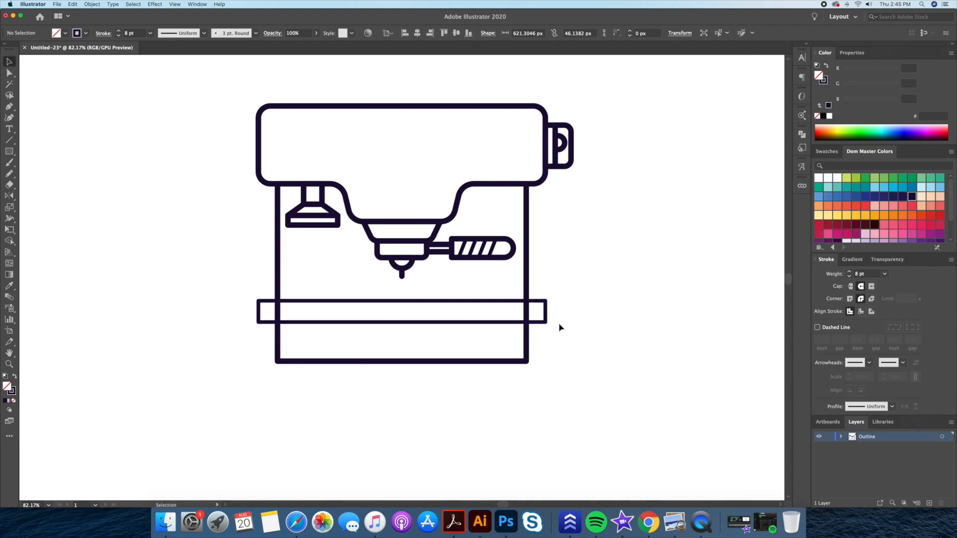
left_click(546, 307)
key("i")
left_click(528, 282)
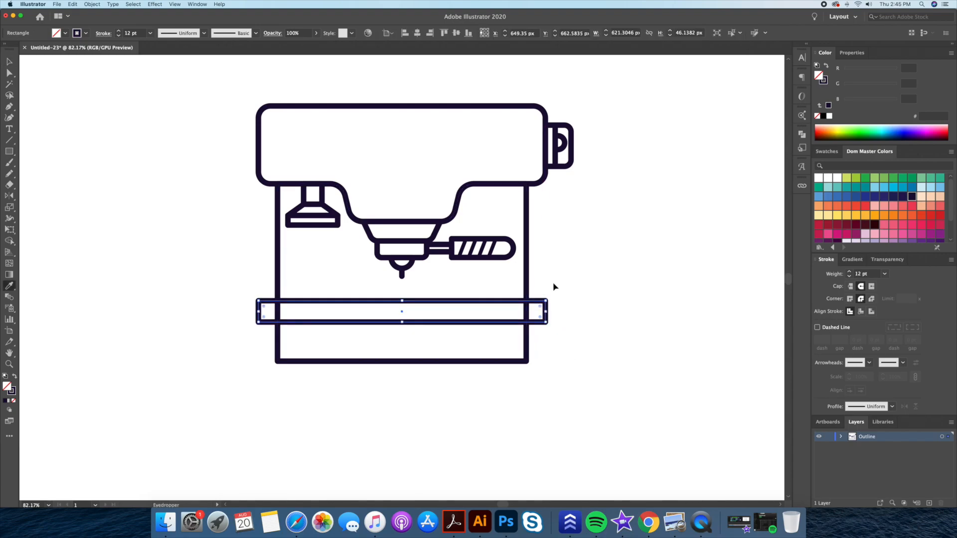
Move the wide rectangle down so its top meets the body's bottom edge, and increase its height to about 69 px.
key("v")
left_click_drag(503, 303, 503, 366)
left_click_drag(403, 383, 405, 395)
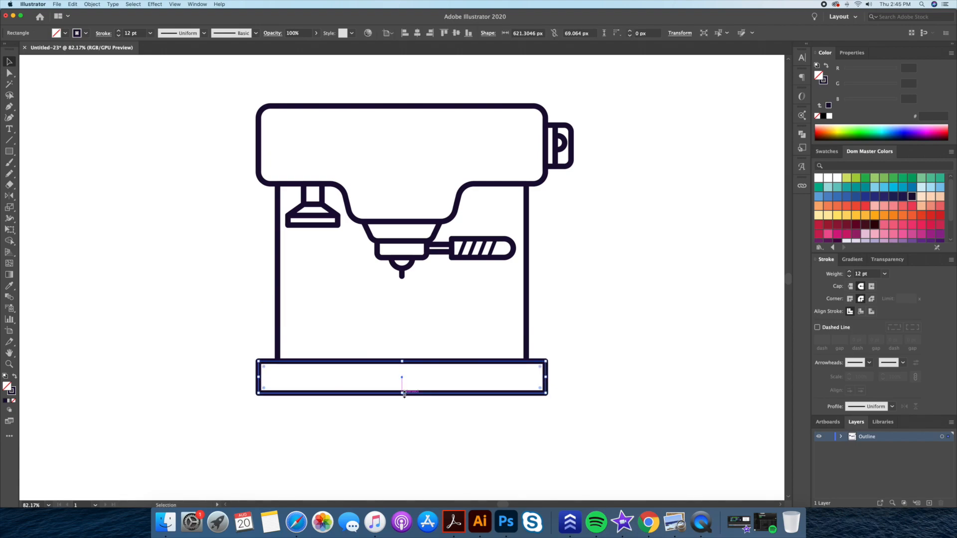
left_click(440, 415)
Raise the base rectangle together with the lower body's bottom edge by 10 px.
key("a")
left_click_drag(585, 339, 194, 450)
key("shift+Up")
left_click(504, 409)
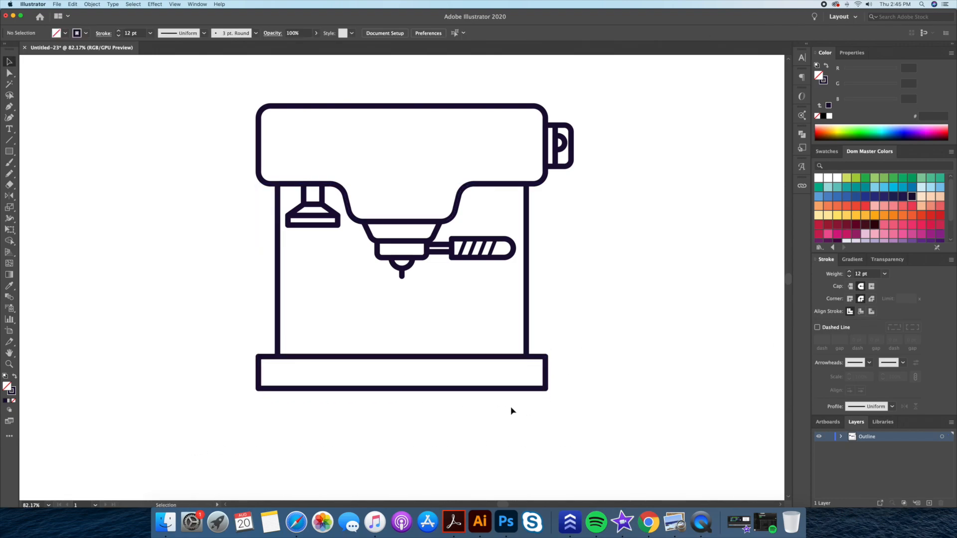
Round the two bottom corners of the base rectangle with a large radius.
left_click_drag(528, 397, 272, 370)
key("v")
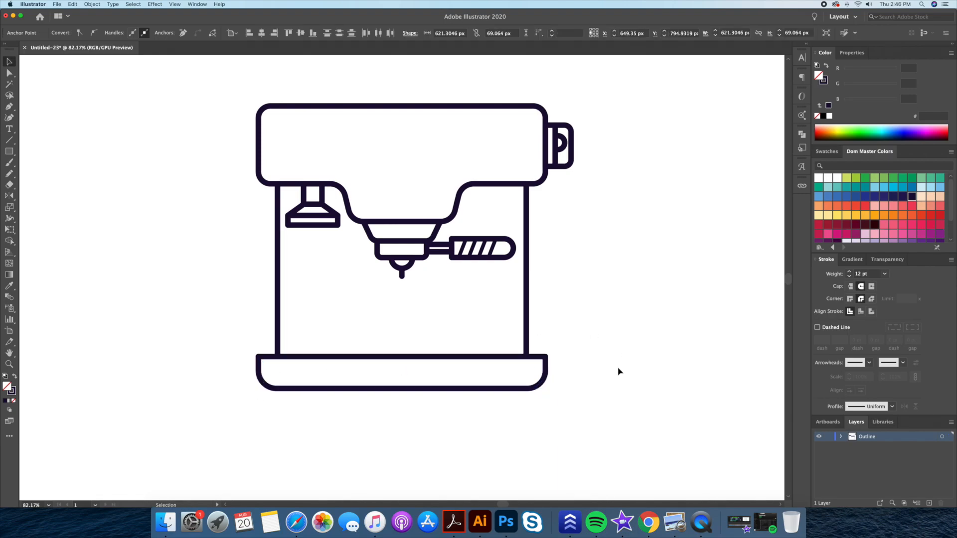
left_click(619, 365)
Slightly round the two top corners of the base rectangle.
key("a")
left_click_drag(266, 343, 246, 363)
left_click_drag(555, 352, 540, 364)
key("v")
left_click(574, 396)
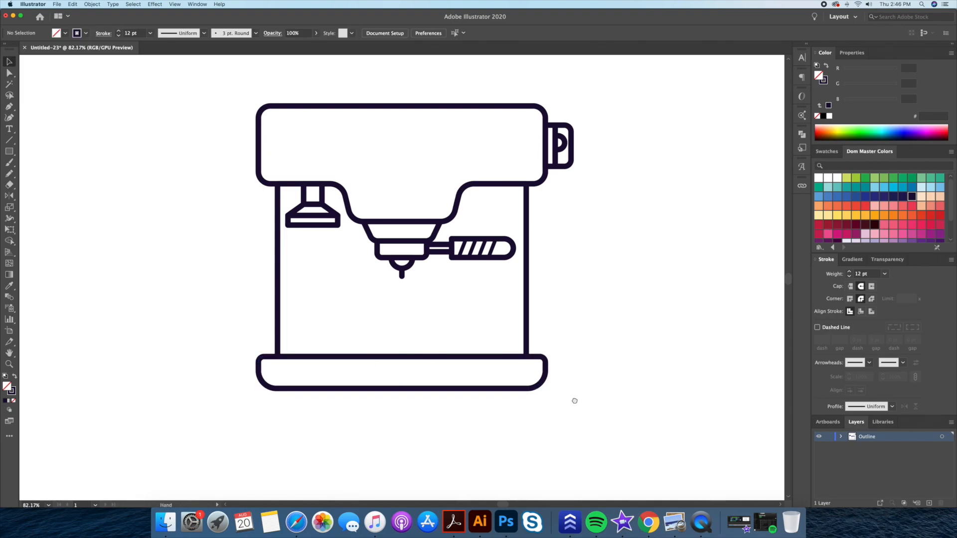
Draw a low rectangle centred on the base's bottom edge and widen it to span over half of the base.
scroll(579, 394, "down", 2)
scroll(578, 394, "left", 2)
key("z")
left_click_drag(466, 389, 460, 370)
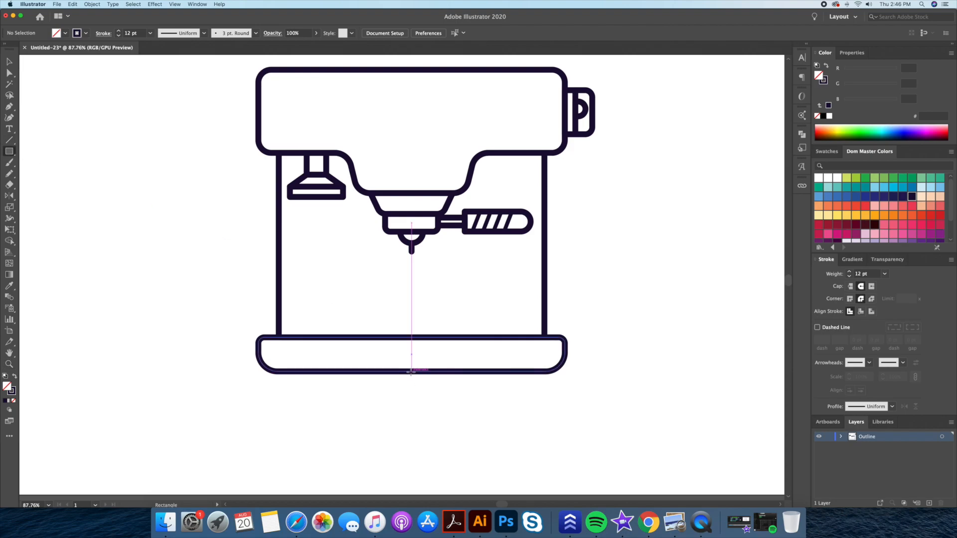
mouse_move(412, 371)
left_mouse_down()
mouse_move(523, 355)
mouse_move(518, 367)
mouse_move(468, 365)
left_mouse_up()
key("v")
left_click(527, 408)
left_click(488, 400)
left_click(468, 367)
left_click_drag(468, 363, 499, 364)
left_click_drag(411, 354, 412, 356)
Move the two top corners of the low rectangle 30 px inward each to form a trapezoid.
key("a")
left_click(498, 357)
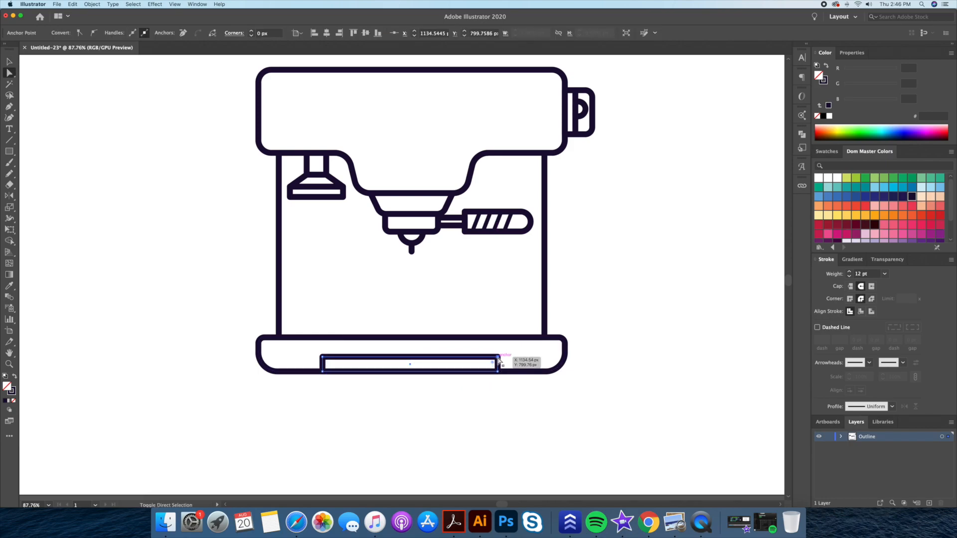
key("shift+Left")
key("shift+Left")
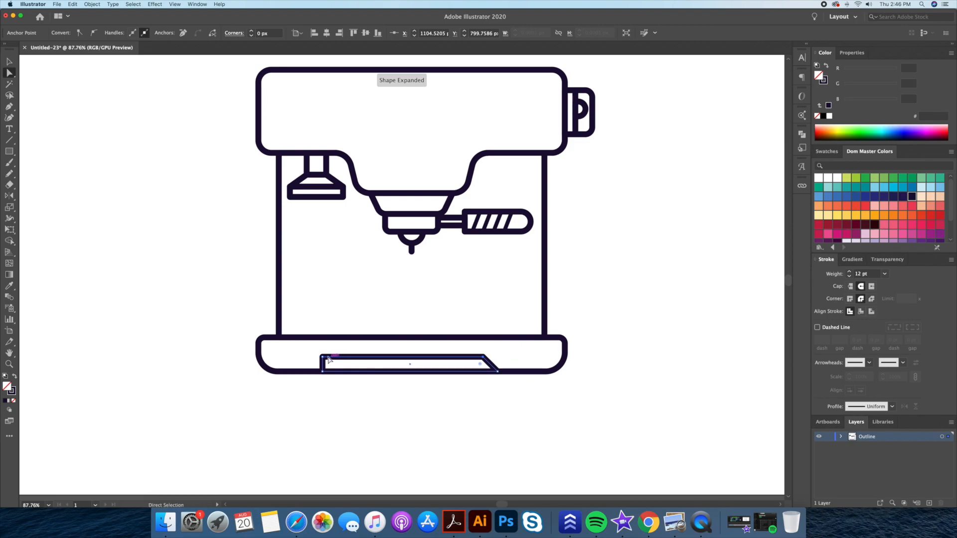
key("v")
left_click(513, 407)
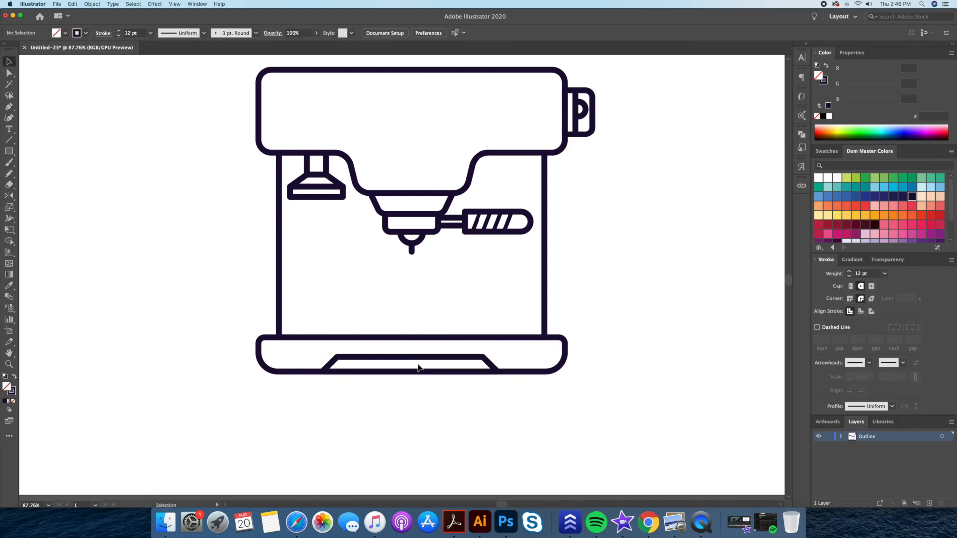
Round the two top corners of the trapezoid in the base.
key("a")
left_click(337, 356)
left_click(484, 357, "shift")
mouse_move(481, 364)
left_mouse_down()
mouse_move(462, 393)
mouse_move(476, 375)
left_mouse_up()
key("v")
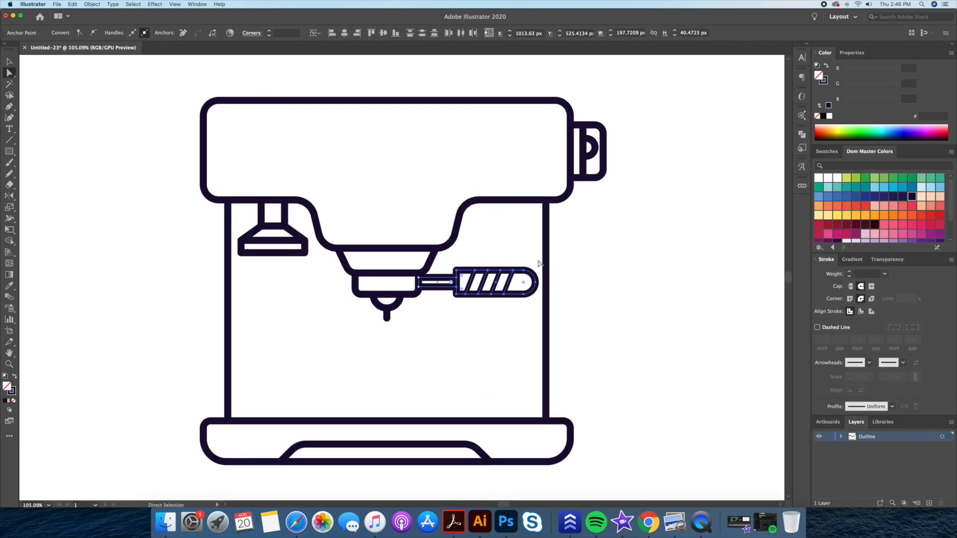
Lengthen the handle by moving its rounded right end past the lower body's right edge.
left_click_drag(538, 257, 518, 312)
key("shift+Right")
key("shift+Right")
key("shift+Right")
key("shift+Right")
key("shift+Right")
key("shift+Right")
key("shift+Right")
key("shift+Right")
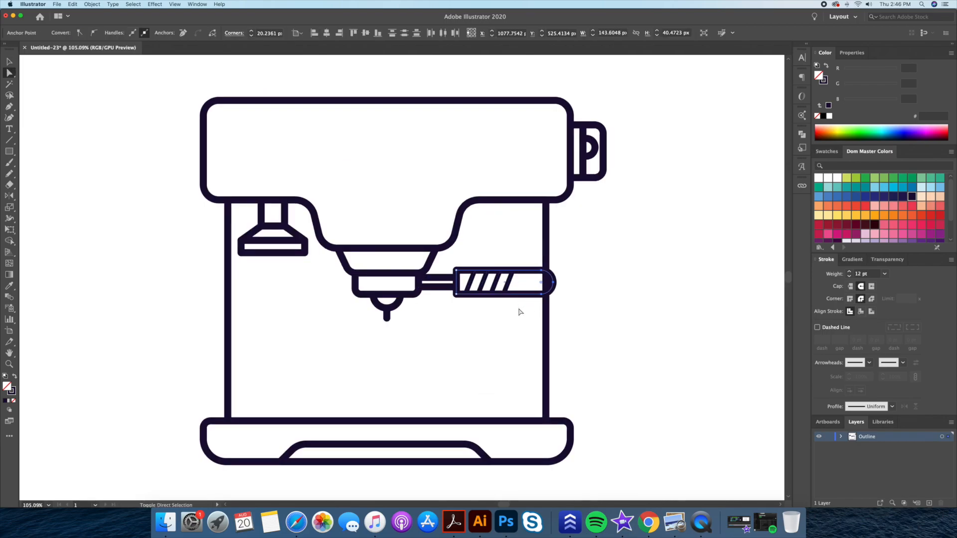
key("v")
left_click(512, 318)
Delete the three duplicated stripes on the handle, keeping only the leftmost one.
key("z")
left_click_drag(529, 248, 604, 257)
key("v")
left_click(482, 323)
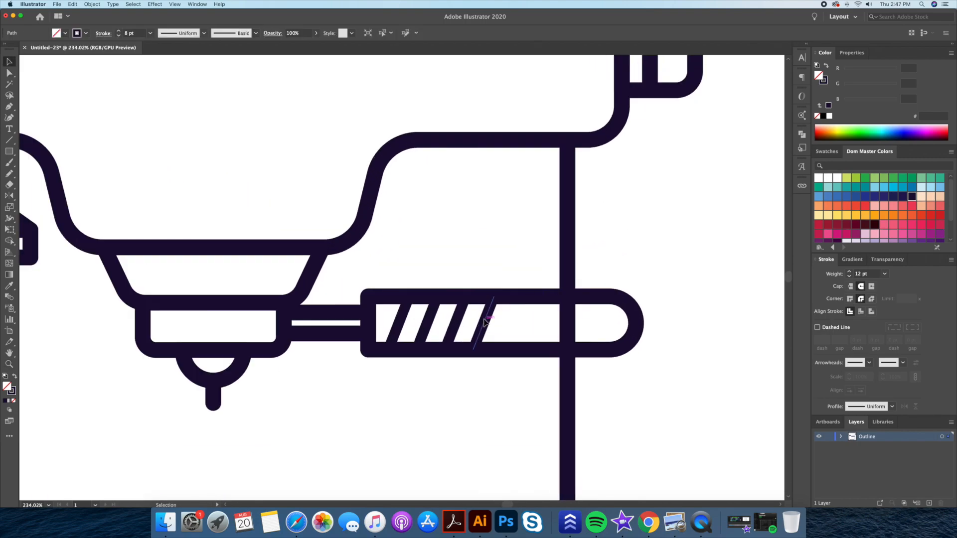
key("Delete")
left_click(455, 324)
key("Delete")
left_click(430, 326)
key("Delete")
left_click(400, 327)
key("Delete")
key("cmd+z")
Duplicate the remaining stripe four times with wider, even spacing along the lengthened handle.
left_click_drag(399, 327, 457, 329)
key("super+d")
key("super+d")
key("super+d")
left_click(684, 382)
Trim the lower body's edge where it crosses the inside of the handle using Shape Builder.
scroll(681, 377, "down", 3)
left_click(653, 343)
left_click(608, 294, "shift")
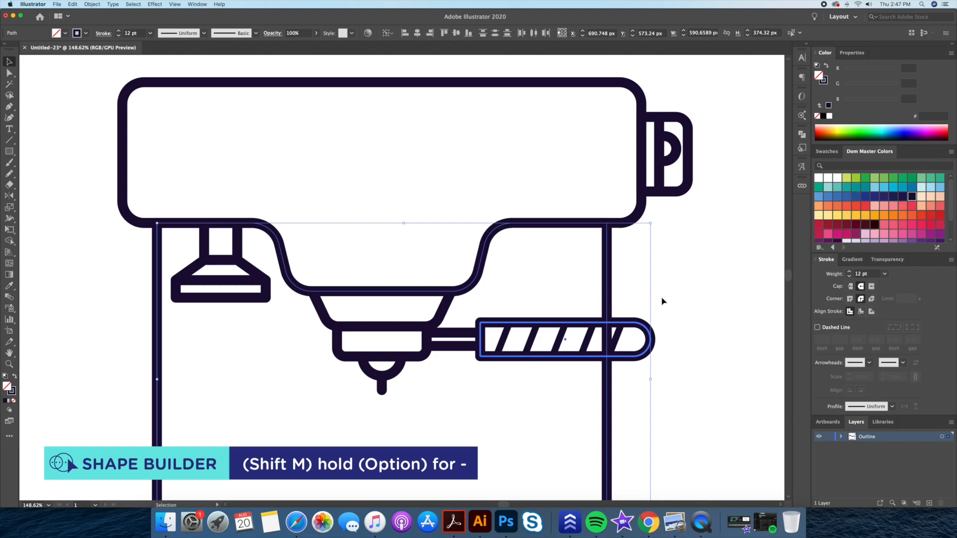
key("shift+m")
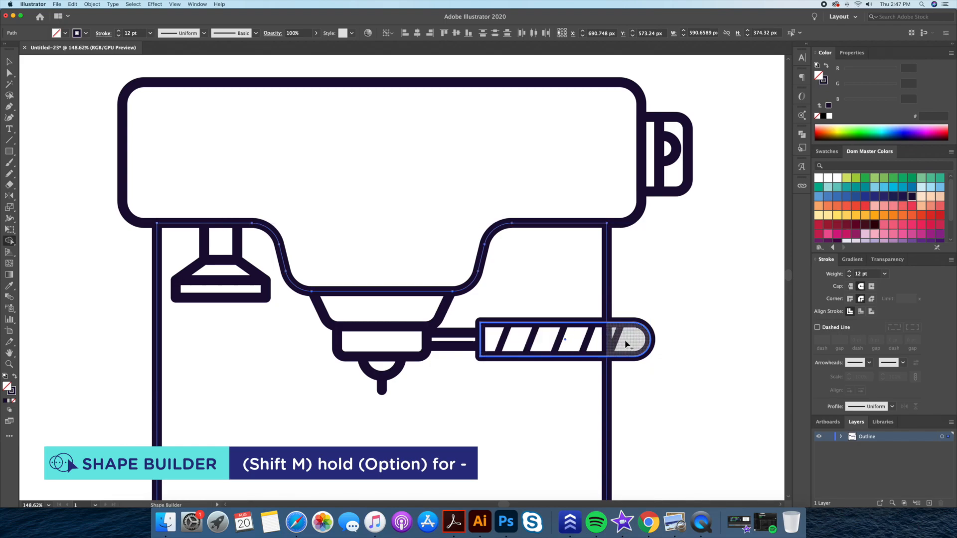
left_click_drag(626, 342, 588, 341)
key("v")
left_click(673, 429)
Try moving the lower body shape away from the handle and undo the move.
key("z")
left_click_drag(669, 428, 559, 341)
key("v")
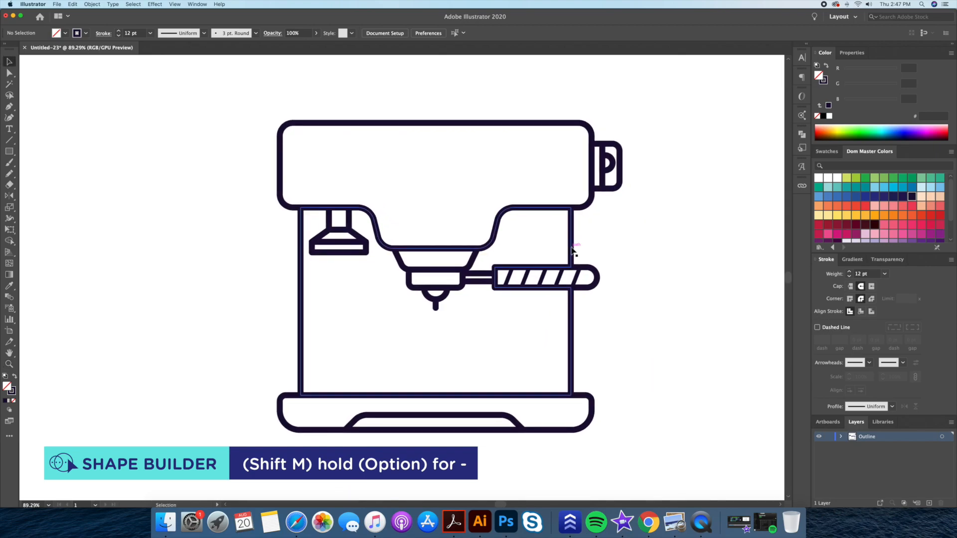
left_click_drag(572, 252, 235, 316)
key("super+z")
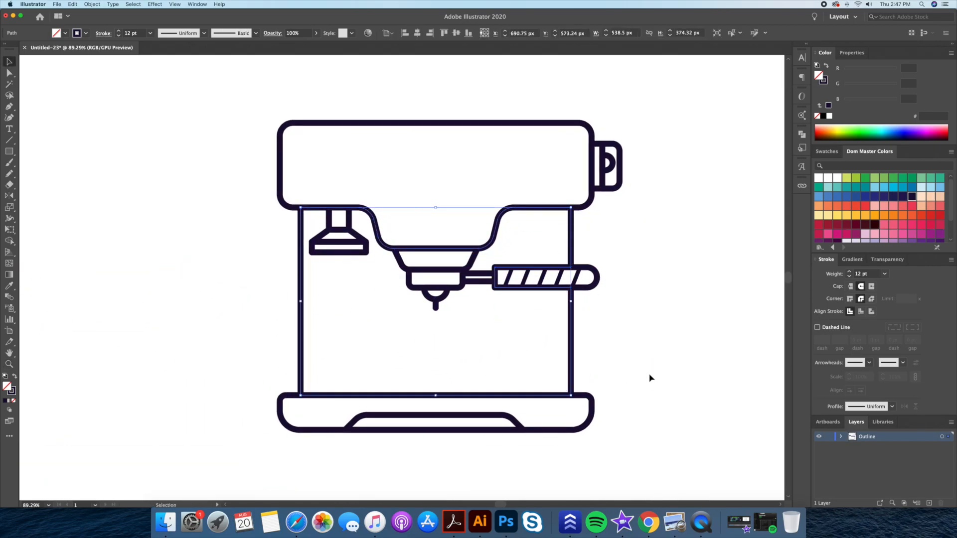
left_click(650, 378)
Draw a gauge circle about 131 px in diameter in the middle of the upper body.
key("z")
left_click_drag(646, 382, 608, 380)
left_click_drag(436, 200, 459, 200)
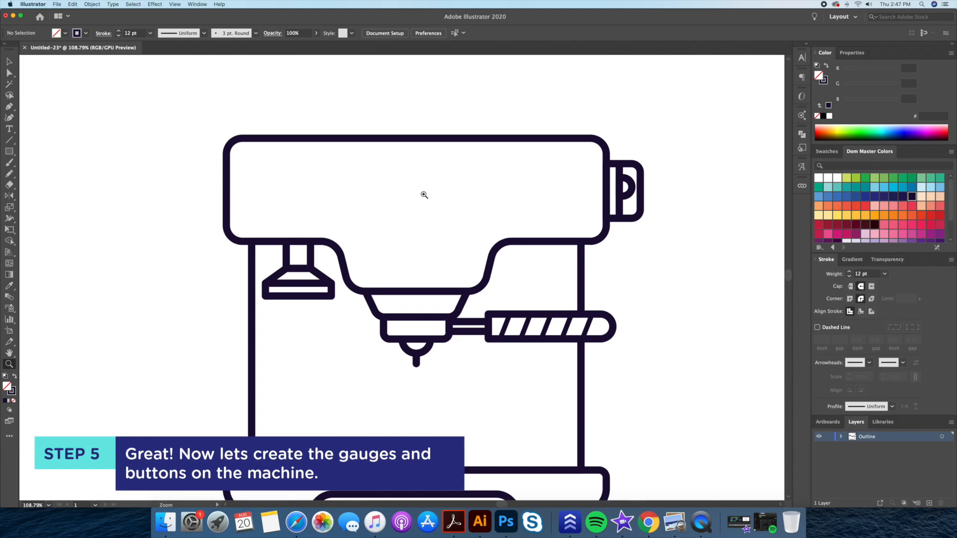
left_click_drag(12, 153, 38, 174)
left_click_drag(414, 218, 455, 241)
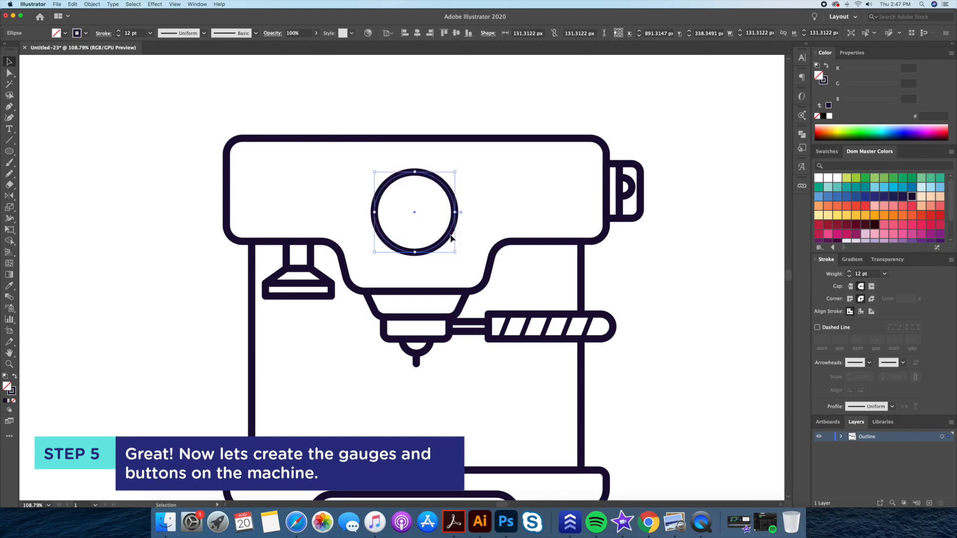
left_click(469, 256)
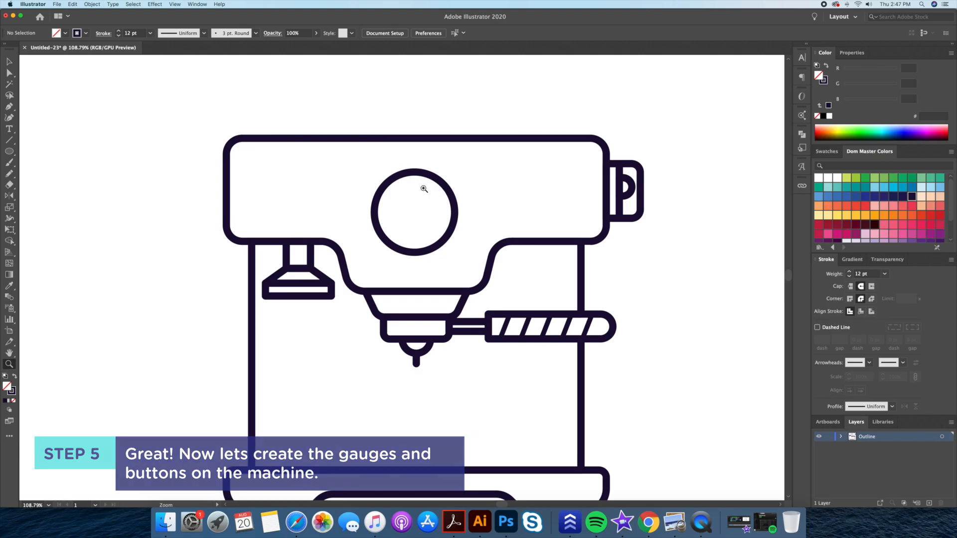
Duplicate the gauge circle in place and shrink the copy around its centre to about 33 px.
scroll(423, 188, "up", 5)
key("a")
left_click(470, 194)
key("v")
left_click_drag(482, 158, 427, 215)
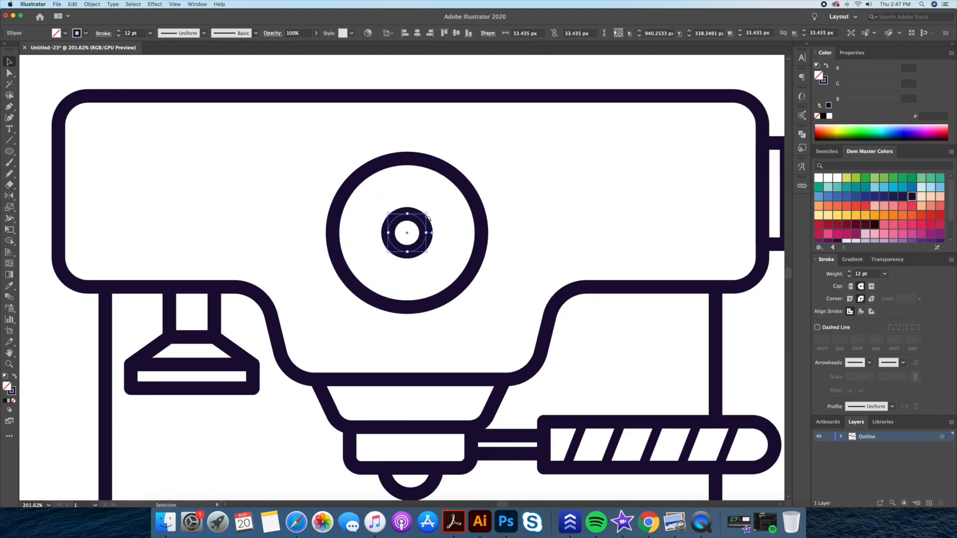
Swap the small circle's stroke and fill to make a solid dot, and shrink it to about 20 px.
left_click(827, 67)
left_click_drag(426, 214, 421, 221)
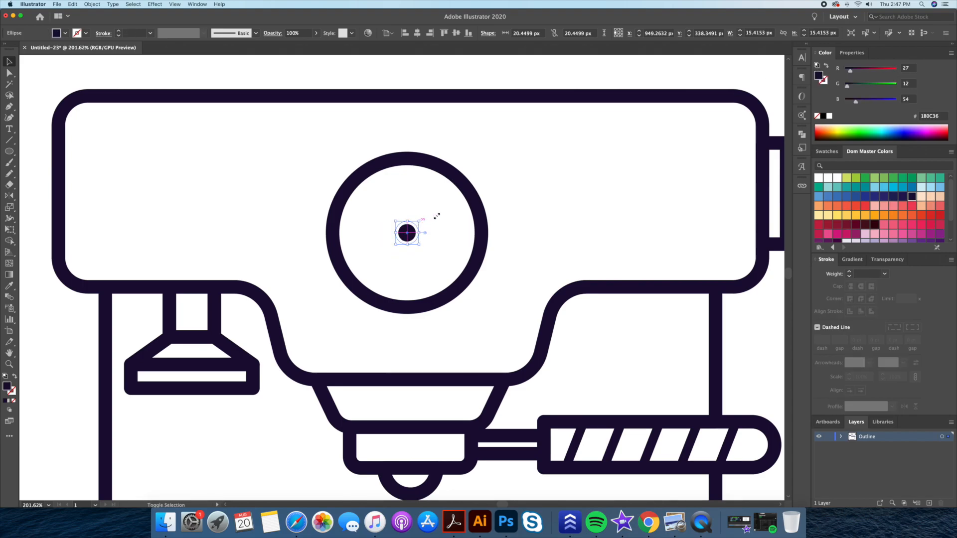
left_click(445, 213)
key("p")
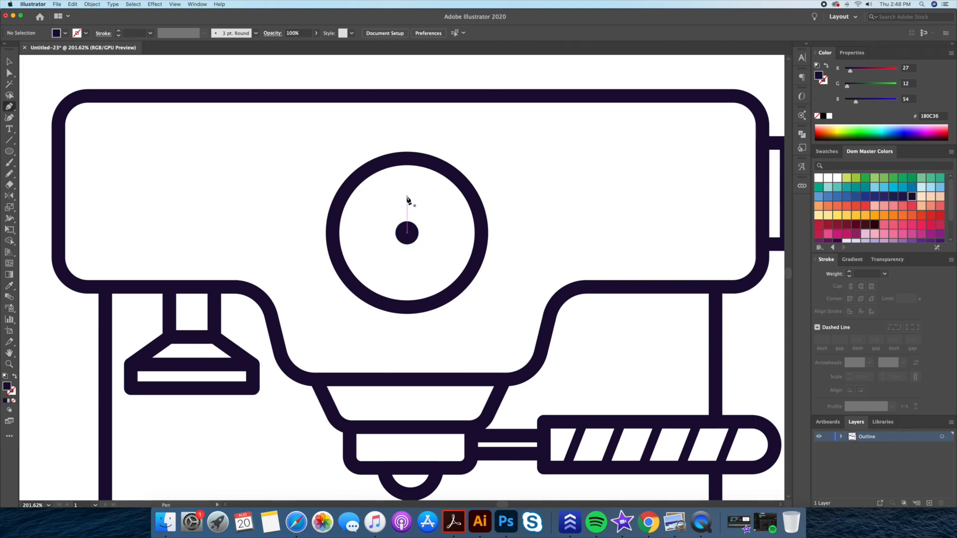
Duplicate the gauge circle concentrically at about 97 px and remove its bottom anchor point to leave an upper arc.
key("v")
left_click(467, 192)
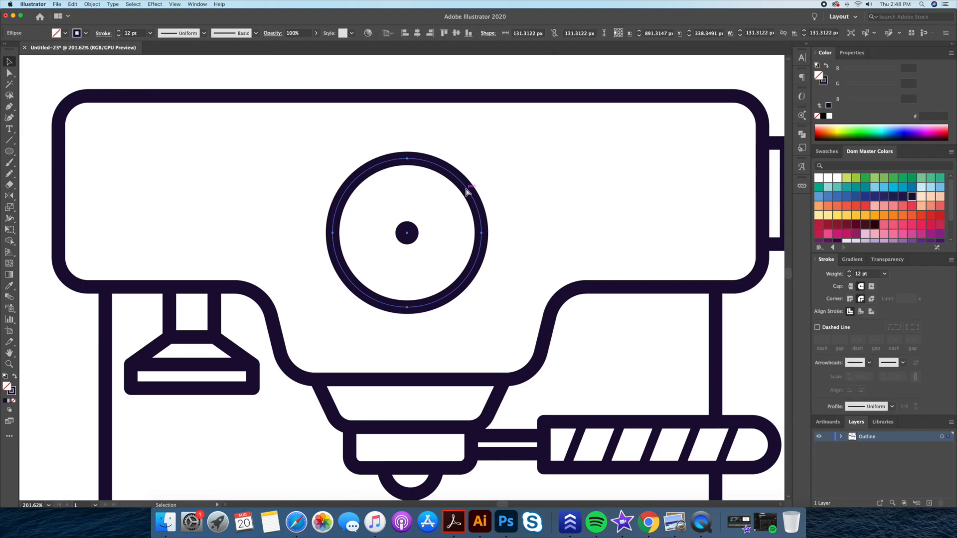
left_click_drag(483, 158, 464, 176)
key("a")
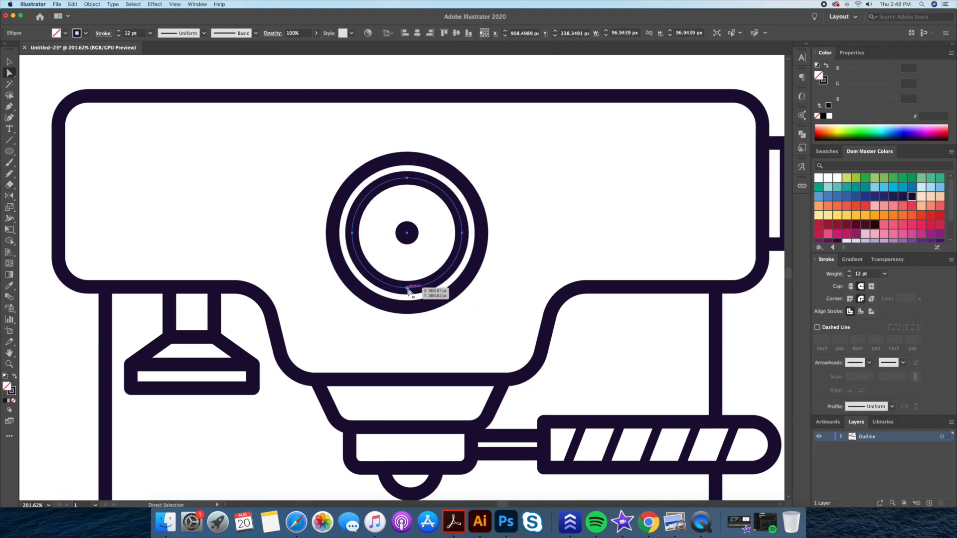
left_click(407, 288)
key("Delete")
key("v")
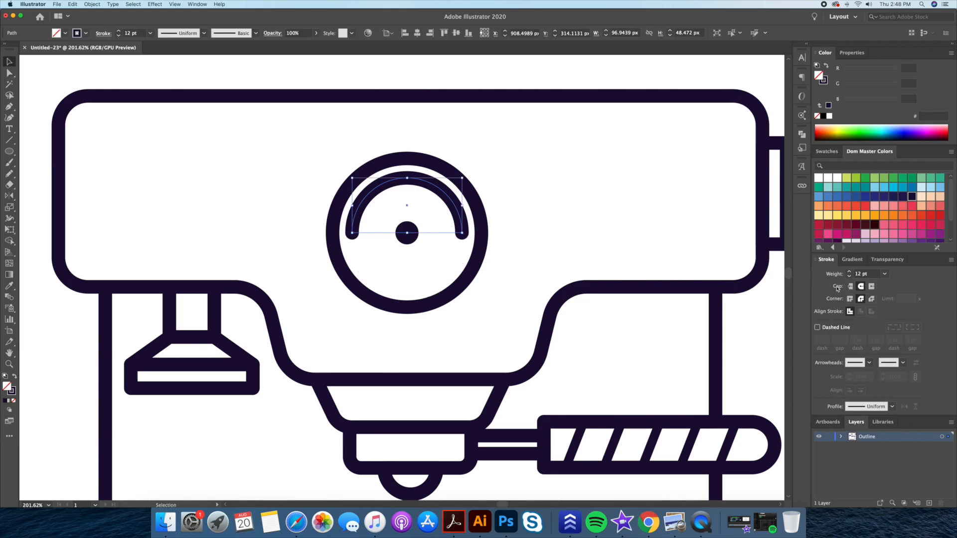
Set the gauge arc's stroke weight to 8 pt.
left_click(850, 276)
left_click(850, 276)
left_click(850, 277)
left_click(850, 276)
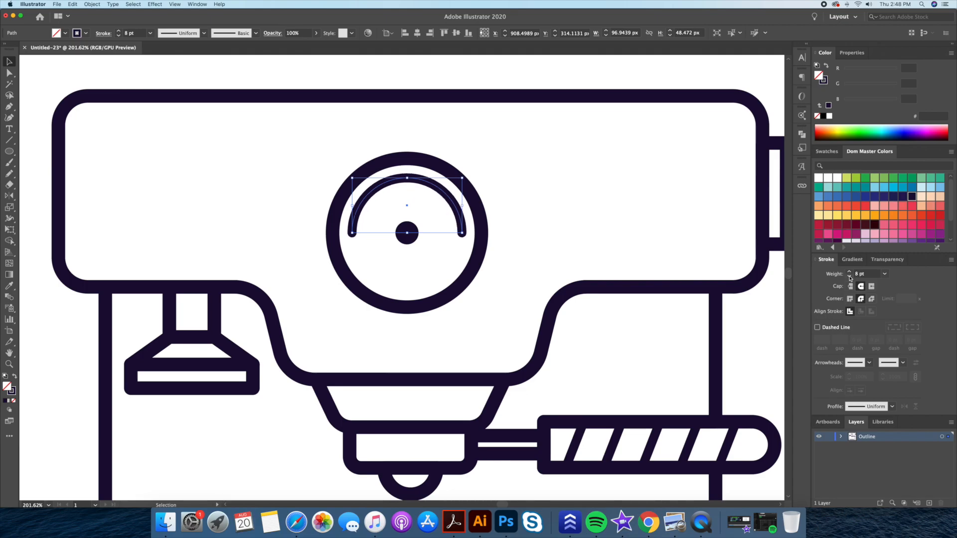
left_click(585, 209)
Taper the gauge arc with the Width tool, widening its right end to about 13.3 pt and narrowing its left end.
key("z")
left_click(466, 205)
key("shift+w")
left_click_drag(492, 255, 505, 255)
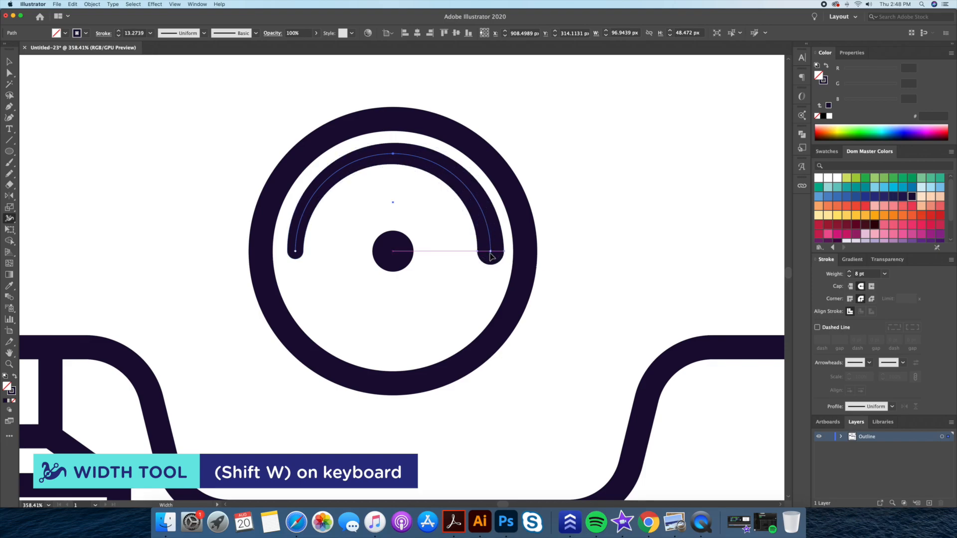
left_click_drag(304, 252, 301, 252)
key("v")
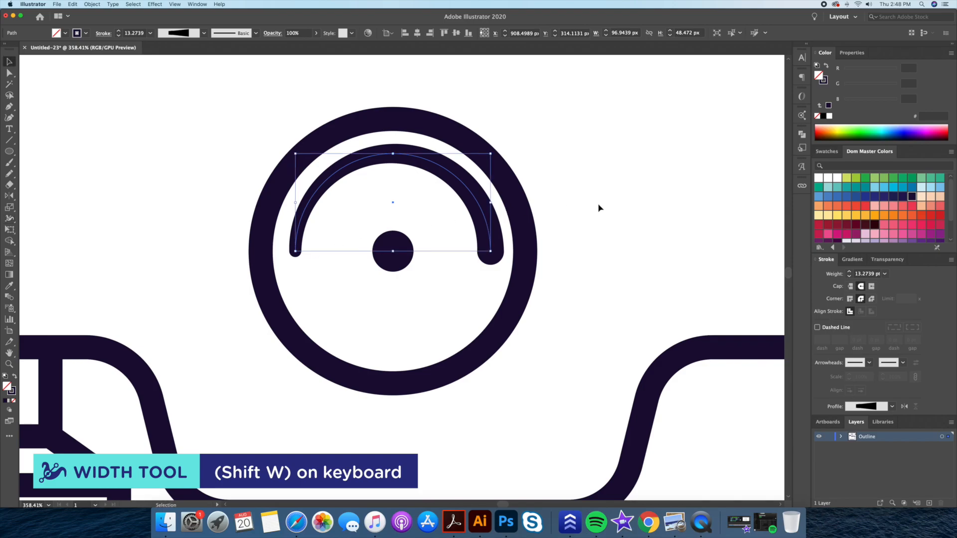
Convert the tapered gauge arc to a filled shape with Outline Stroke.
left_click(92, 4)
mouse_move(120, 170)
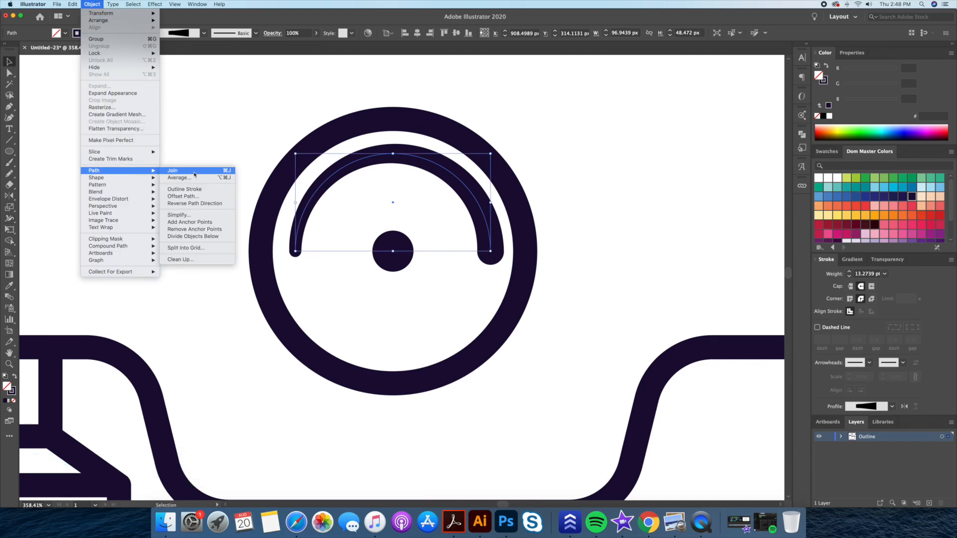
left_click(198, 189)
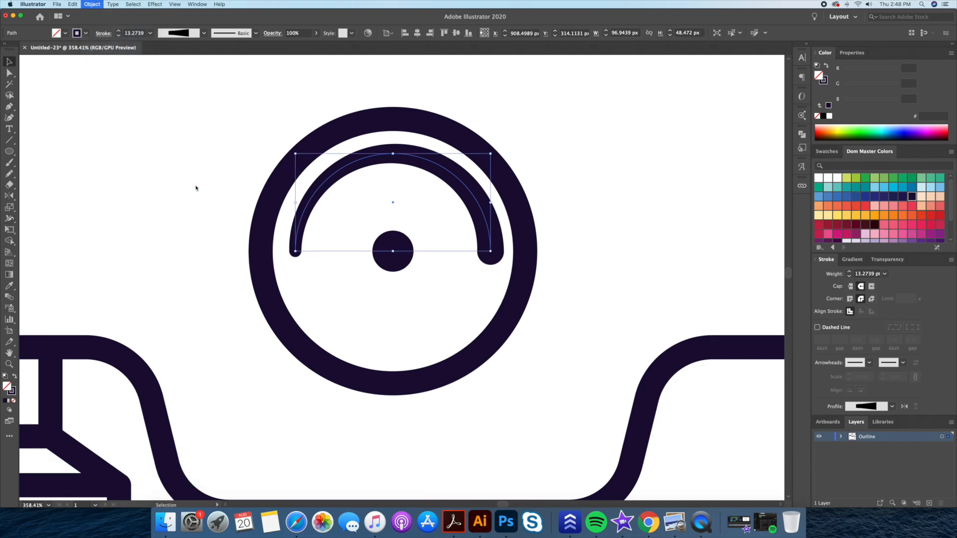
Recolor the outlined gauge arc red.
left_click(913, 206)
left_click(611, 191)
Draw a vertical 8 pt needle line through the gauge's center dot with the Pen tool.
key("z")
mouse_move(620, 164)
left_mouse_down()
mouse_move(552, 185)
mouse_move(574, 179)
mouse_move(556, 196)
mouse_move(564, 190)
left_mouse_up()
key("space")
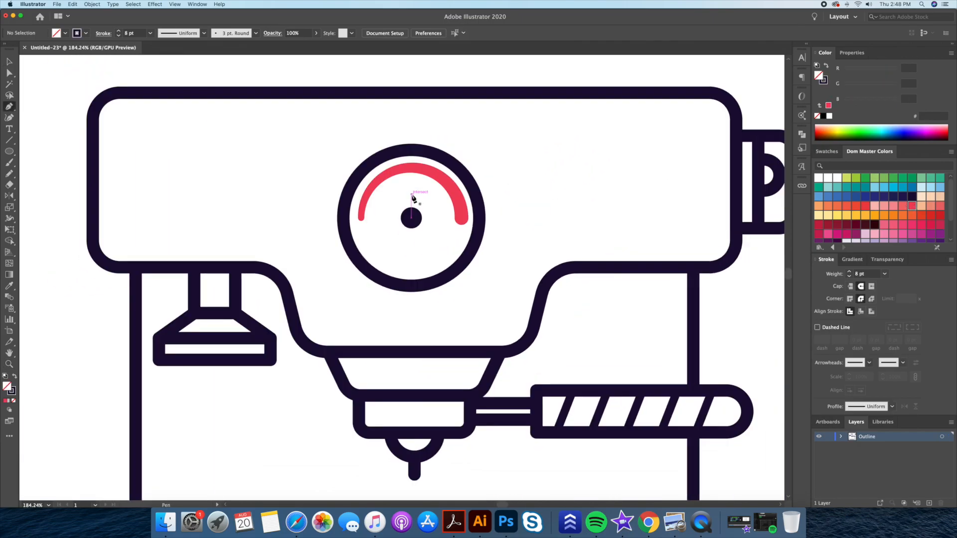
left_click(412, 182)
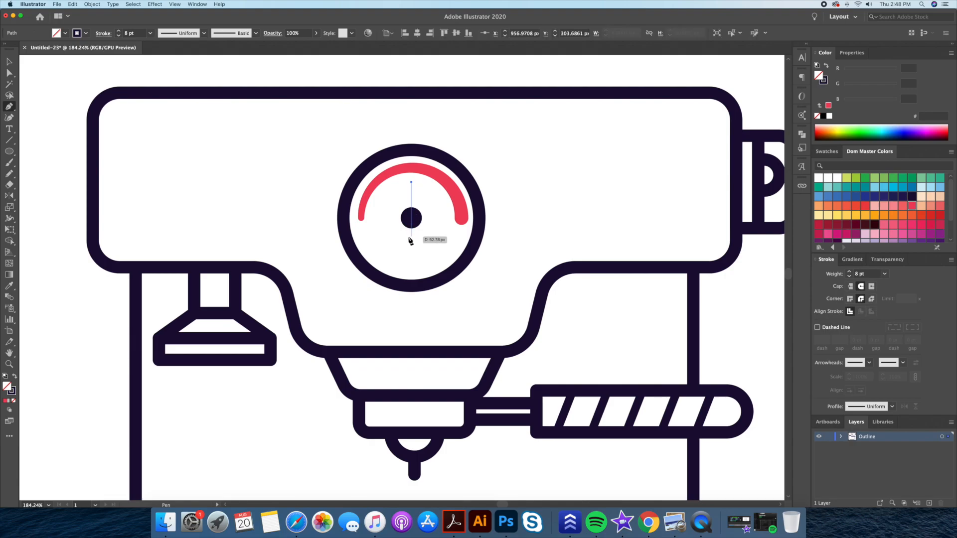
left_click(412, 237)
key("v")
left_click(424, 199)
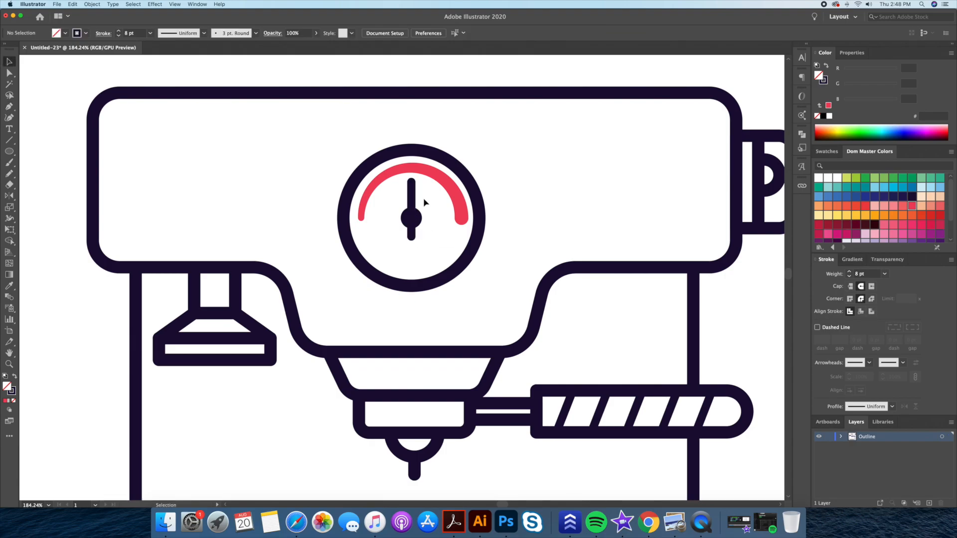
Rotate the gauge needle clockwise so it points to the upper right, and nudge it onto the center dot.
left_click(412, 196)
left_click_drag(418, 184, 427, 190)
key("Right")
key("Right")
key("Right")
key("Right")
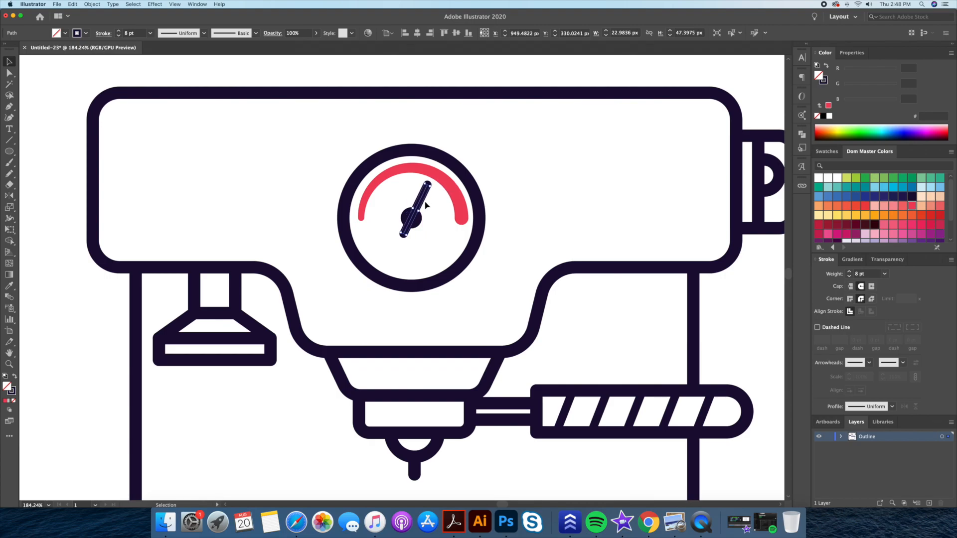
left_click(571, 220)
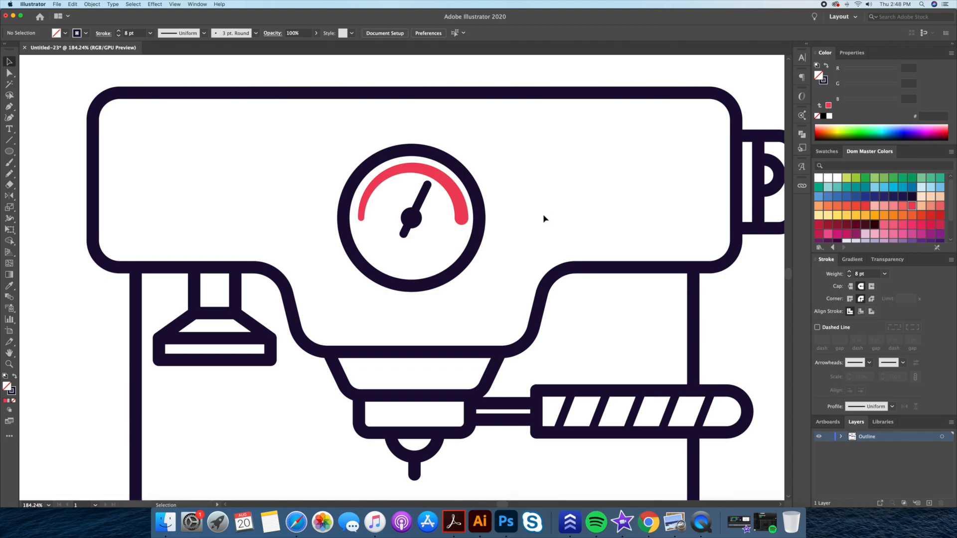
Taper the gauge needle with the Width tool, narrowing its upper tip and widening its lower end.
key("a")
left_click(428, 185)
key("z")
left_click_drag(417, 184, 535, 182)
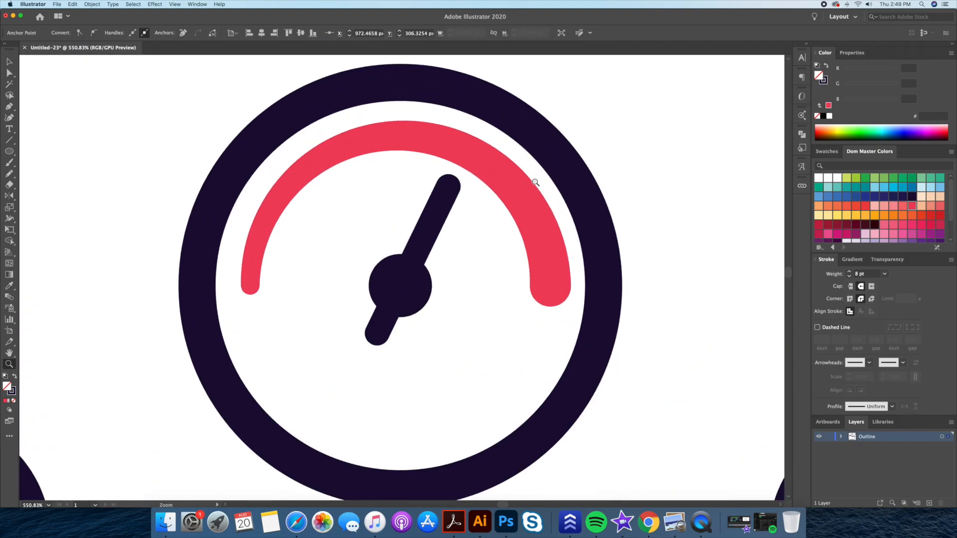
key("shift+w")
left_click_drag(448, 187, 455, 192)
left_click_drag(380, 334, 391, 340)
key("v")
left_click(663, 191)
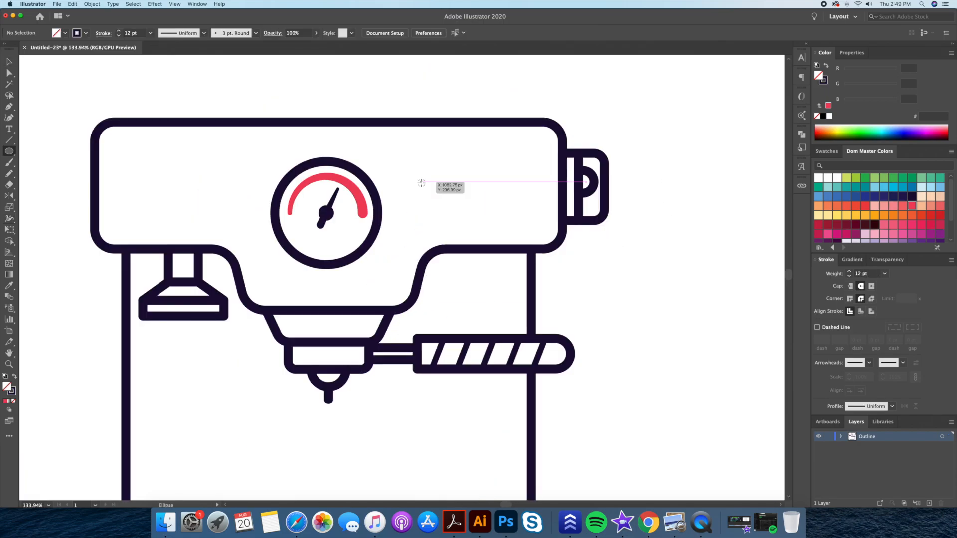
Draw a 12 pt circular button about 43 px wide right of the gauge and duplicate it into a row of three.
left_click_drag(421, 183, 444, 197)
key("v")
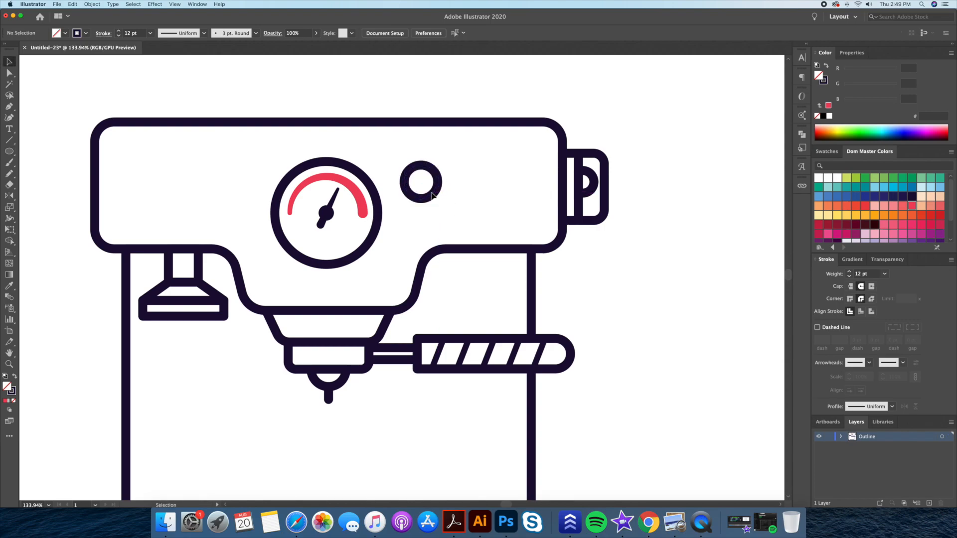
mouse_move(435, 196)
left_mouse_down()
mouse_move(488, 194)
mouse_move(425, 200)
left_mouse_up()
key("ctrl+d")
Reposition the row of three buttons vertically in the upper body, slightly above the gauge's center.
left_click_drag(542, 165, 540, 168)
key("shift+Down")
key("shift+Down")
key("Up")
key("Up")
key("Up")
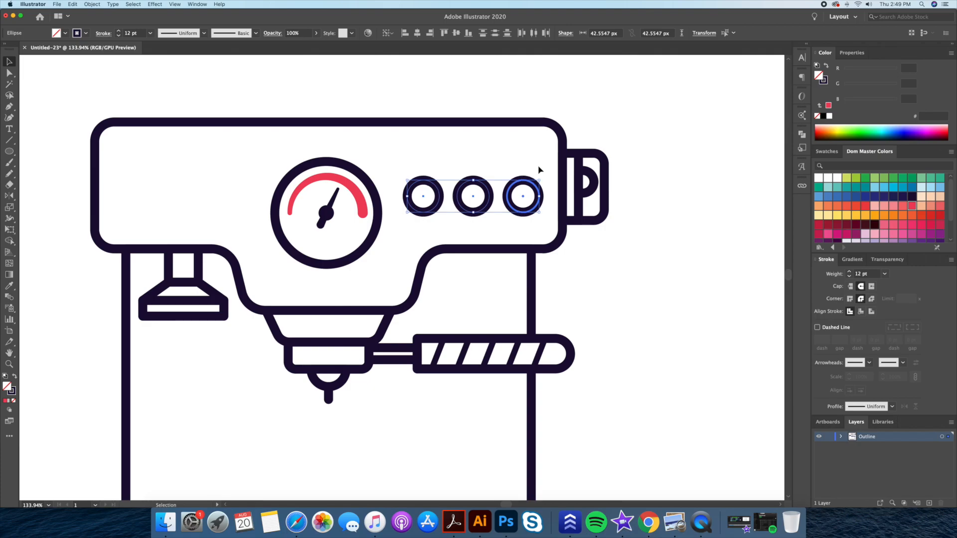
key("shift+Up")
key("Down")
key("Up")
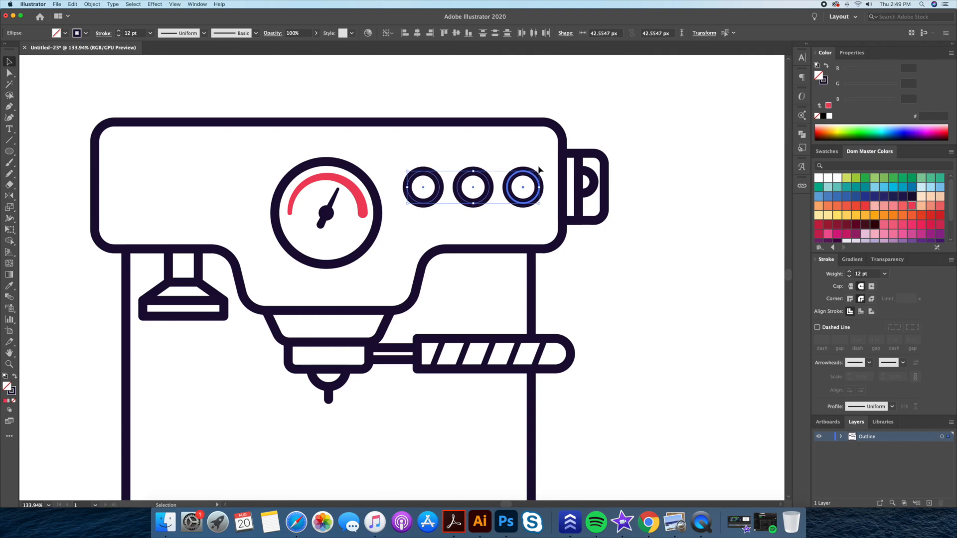
Copy one round button to the left end of the upper body, level with the others.
scroll(540, 168, "left", 1)
left_click(616, 275)
scroll(516, 183, "left", 5)
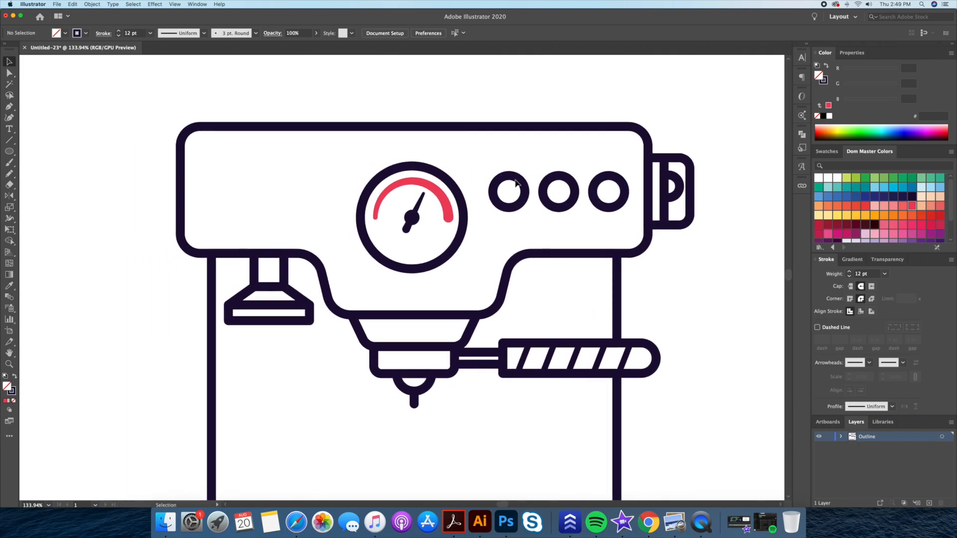
left_click_drag(524, 186, 234, 185)
left_click(70, 156)
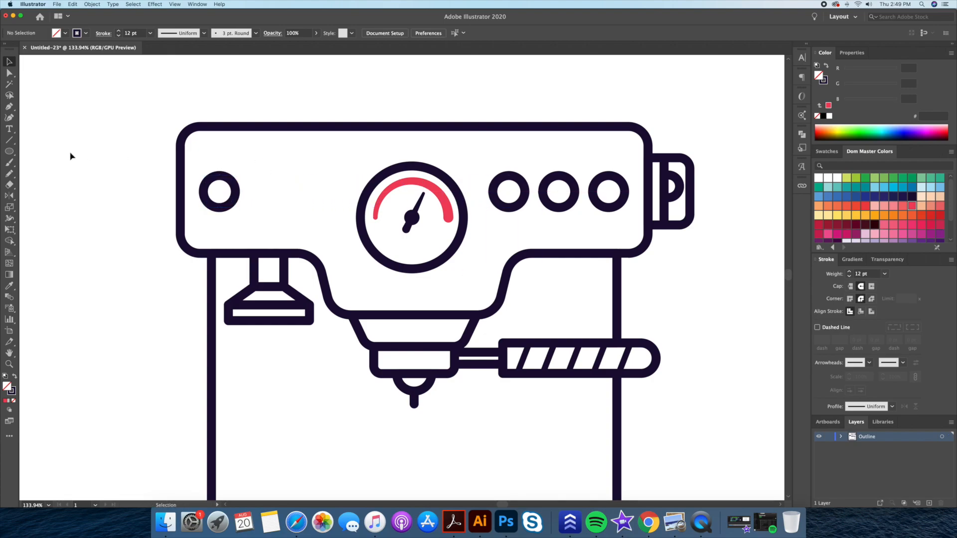
Draw a display rectangle about 96 by 43 px between the left button and the gauge, and nudge it right.
left_click_drag(13, 152, 52, 149)
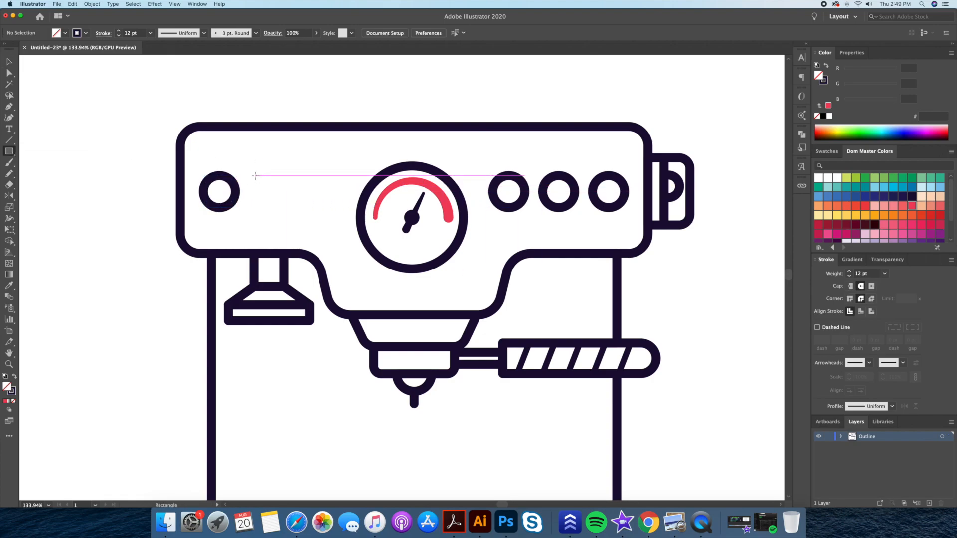
mouse_move(220, 175)
left_mouse_down()
mouse_move(227, 208)
mouse_move(333, 204)
mouse_move(321, 192)
left_mouse_up()
key("v")
key("Right")
key("Right")
key("Right")
key("Right")
key("Right")
key("Right")
key("Right")
key("Right")
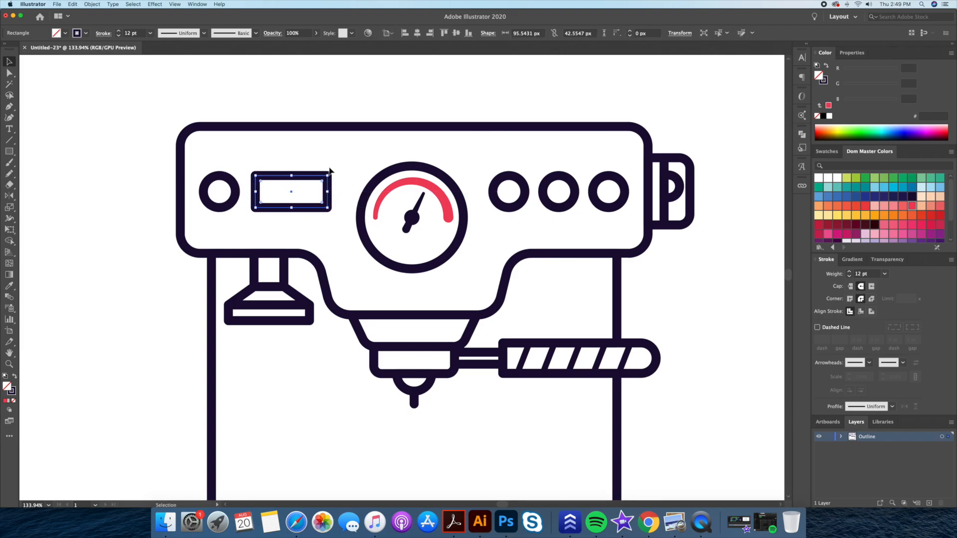
left_click(330, 156)
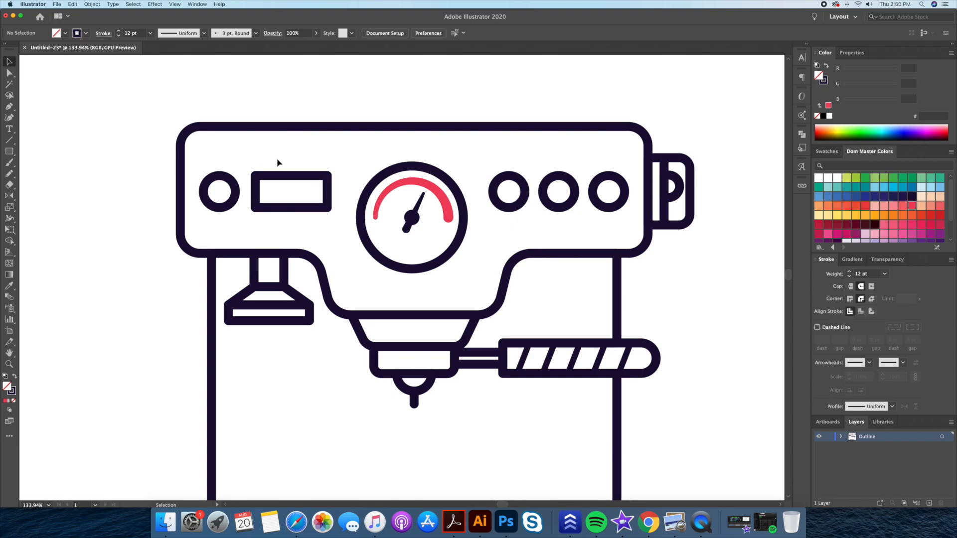
Copy the gauge's center dot below the display as a smaller dot and repeat it into a row of four.
scroll(281, 166, "up", 5)
left_click(511, 251)
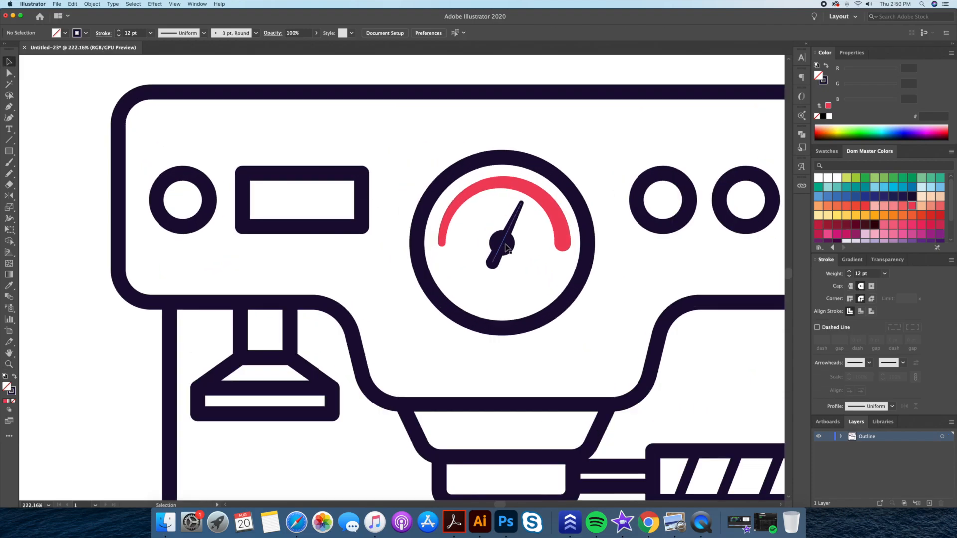
left_click(514, 251)
left_click_drag(514, 251, 277, 252)
left_click(316, 248)
key("ctrl+d")
key("ctrl+d")
Select the four small dots and nudge the row sideways to center it beneath the display.
left_click_drag(357, 241, 217, 260)
key("shift+Right")
key("Left")
key("Right")
key("Right")
left_click(196, 266)
Draw a 12 pt cup rectangle about 155 by 130 px standing on the base beneath the spout.
key("ctrl+space")
left_click_drag(301, 253, 235, 264)
left_click_drag(331, 286, 341, 239)
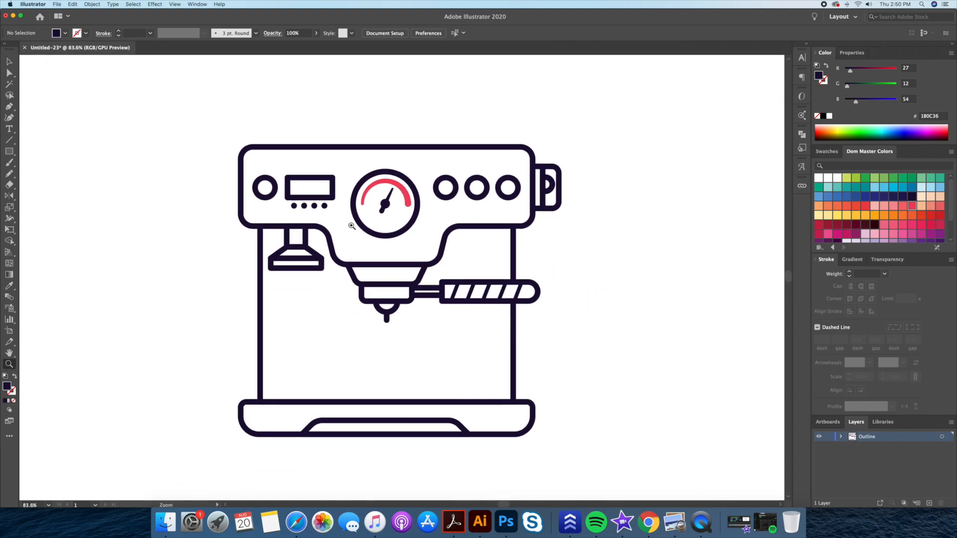
left_click_drag(399, 277, 406, 253)
key("m")
key("shift+x")
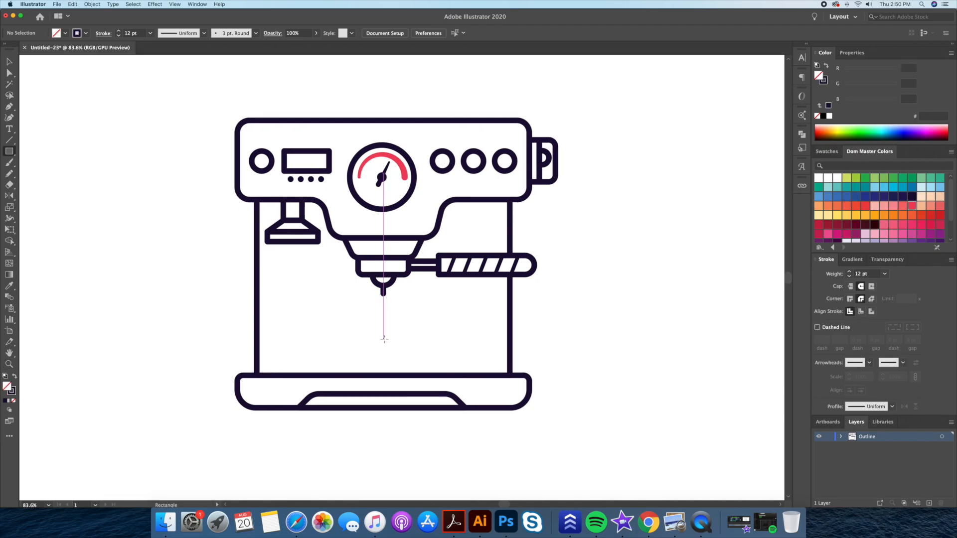
mouse_move(384, 339)
left_mouse_down()
mouse_move(419, 372)
mouse_move(406, 354)
mouse_move(393, 378)
left_mouse_up()
key("ctrl+space")
key("v")
left_click_drag(439, 322, 461, 322)
Round the two bottom corners of the cup rectangle into a deep curve.
key("a")
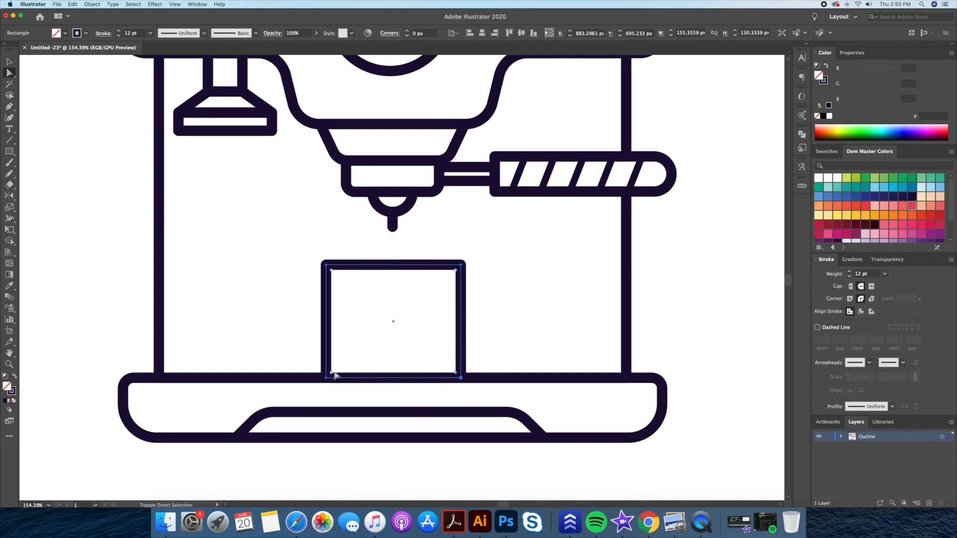
left_click_drag(333, 375, 367, 315)
key("v")
left_click(516, 269)
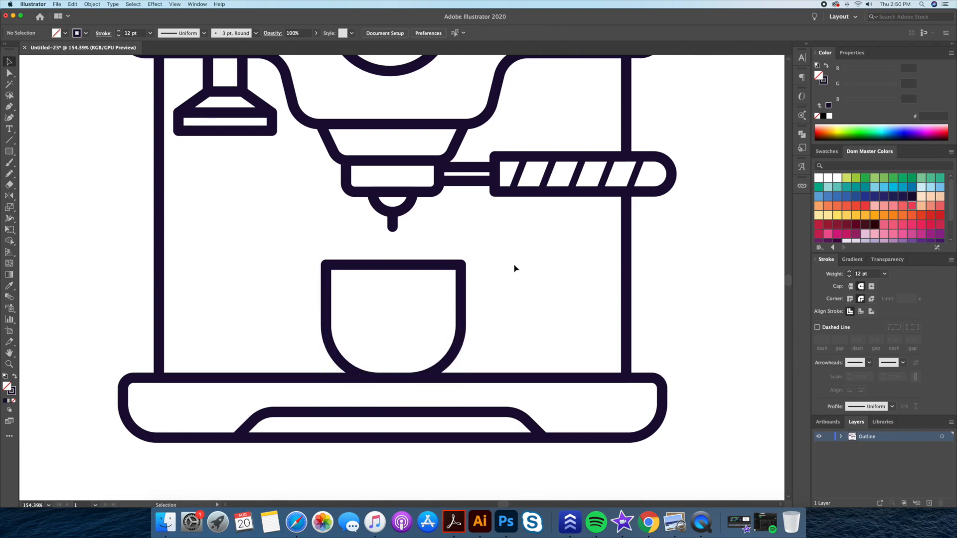
Add a circular handle against the cup's right side and nudge it upward.
key("l")
left_click_drag(461, 306, 501, 321)
key("v")
mouse_move(503, 279)
left_mouse_down()
mouse_move(556, 302)
mouse_move(499, 298)
mouse_move(506, 292)
left_mouse_up()
key("shift+Up")
left_click(558, 276)
Copy two of the small dots from below the display into the display's right half.
key("z")
left_click_drag(552, 295, 524, 320)
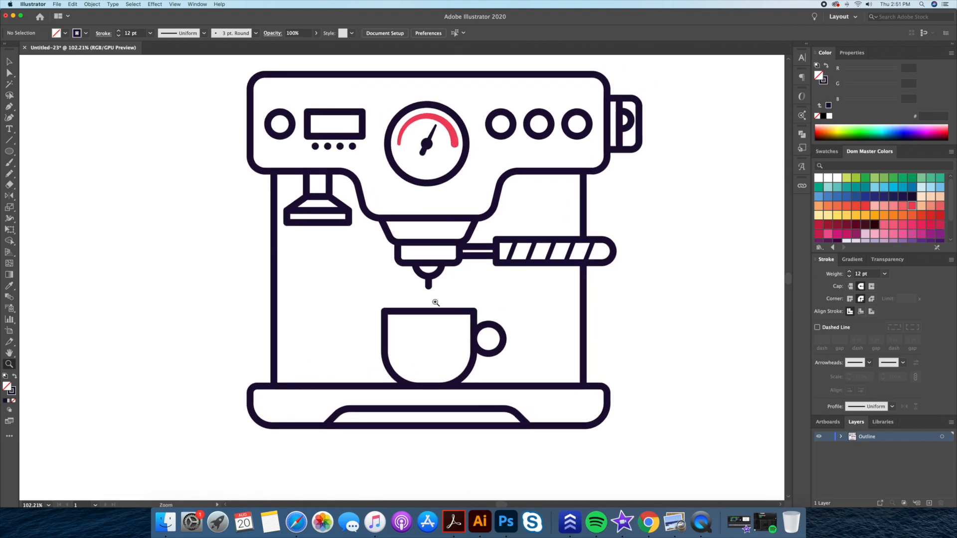
left_click_drag(469, 302, 454, 322)
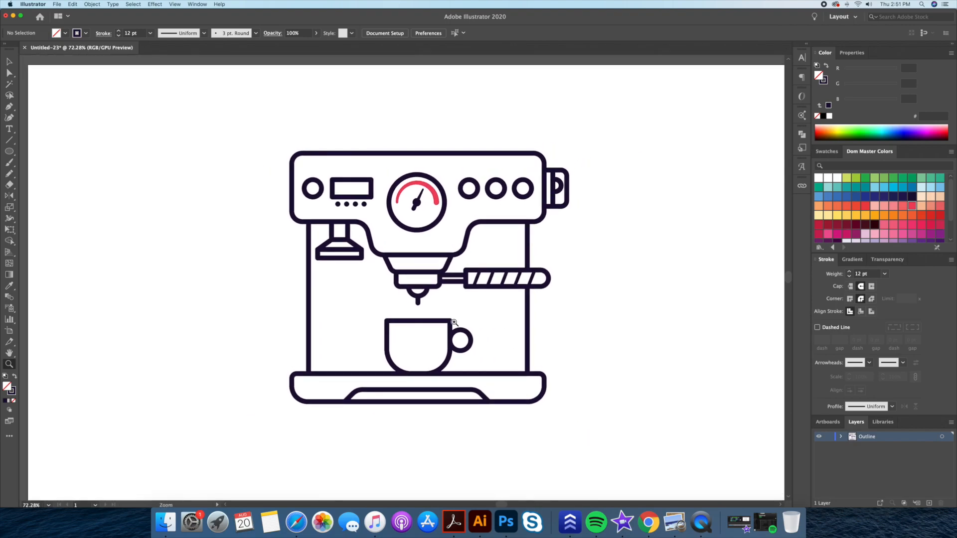
left_click_drag(344, 168, 449, 240)
key("v")
left_click(431, 293)
left_click(400, 293, "shift")
left_click_drag(433, 296, 433, 245)
left_click(501, 194)
Place a tiny indicator dot inside each of the three round buttons right of the gauge, at varied positions.
left_click_drag(503, 193, 385, 207)
left_click_drag(471, 206, 325, 246)
key("v")
left_click_drag(178, 255, 534, 266)
key("z")
key("v")
left_click(715, 389)
left_click(715, 394)
key("z")
left_click_drag(718, 378, 382, 316)
key("v")
left_click_drag(343, 278, 704, 294)
left_click(589, 391)
Create a new layer named Colour.
left_click_drag(593, 375, 454, 374)
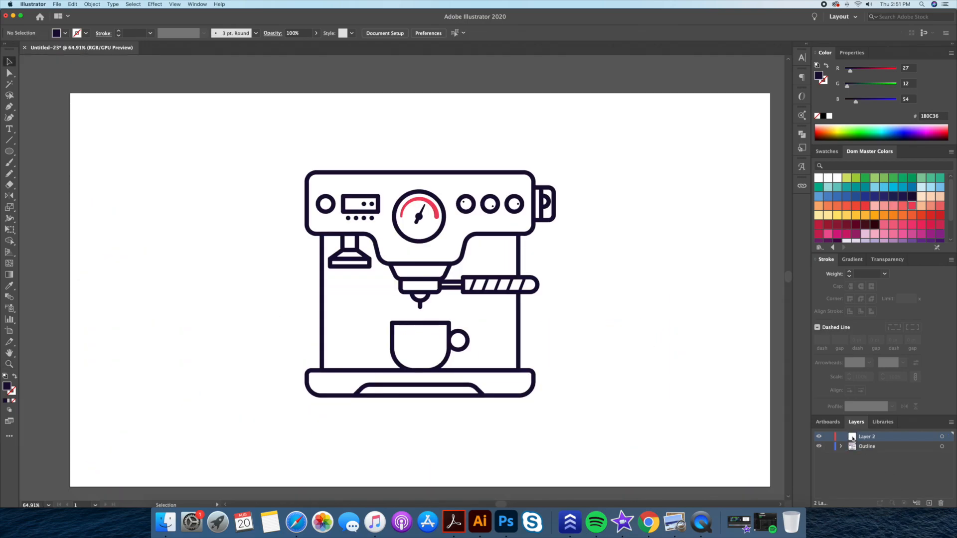
double_click(852, 439)
type("Colour")
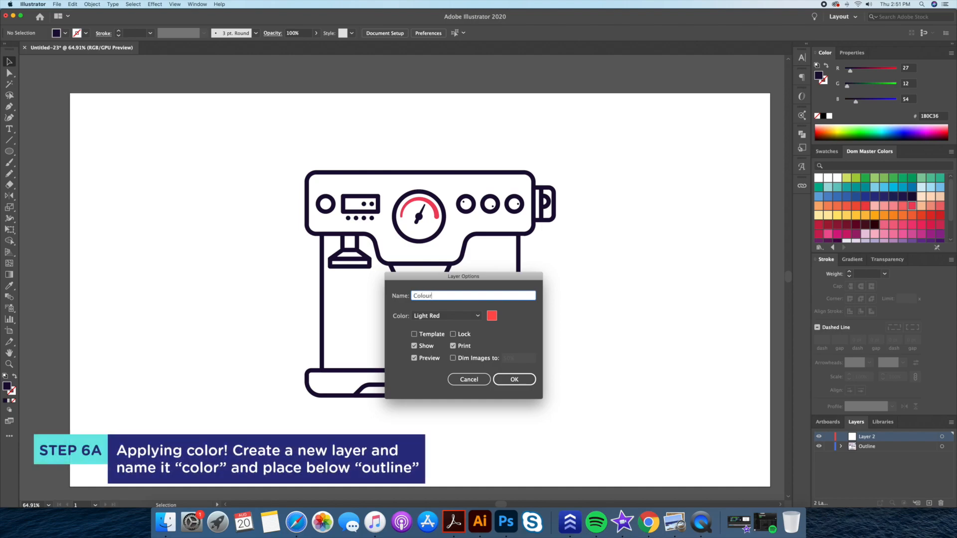
key("Return")
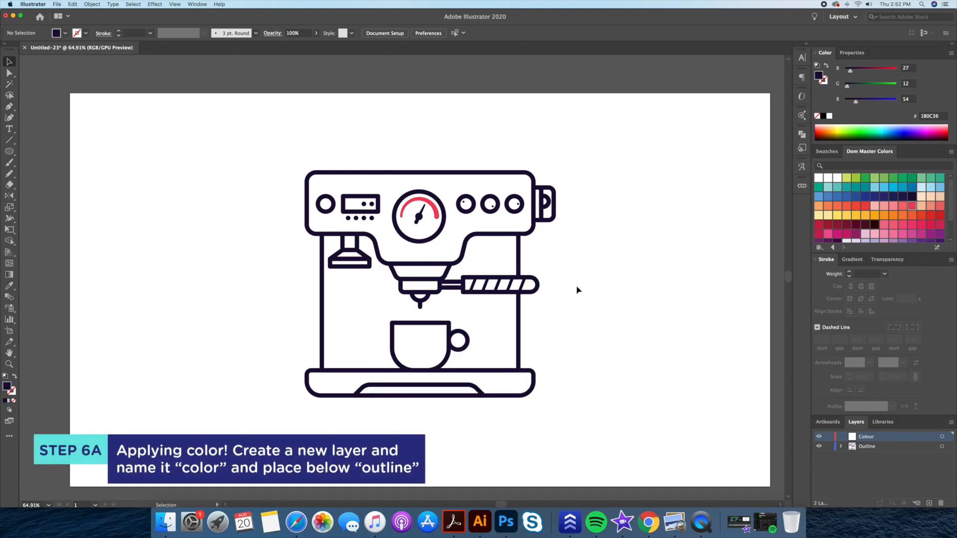
Select the outlines of the upper body, back panel, base and base recess, and paste copies in front.
key("z")
left_click_drag(388, 164, 438, 162)
key("v")
left_click(452, 179)
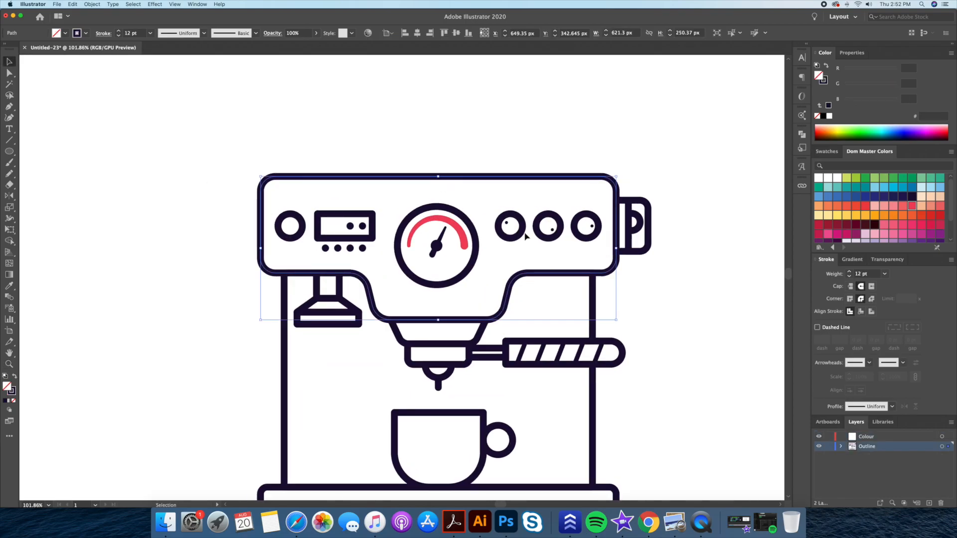
left_click(593, 307, "shift")
scroll(615, 310, "down", 5)
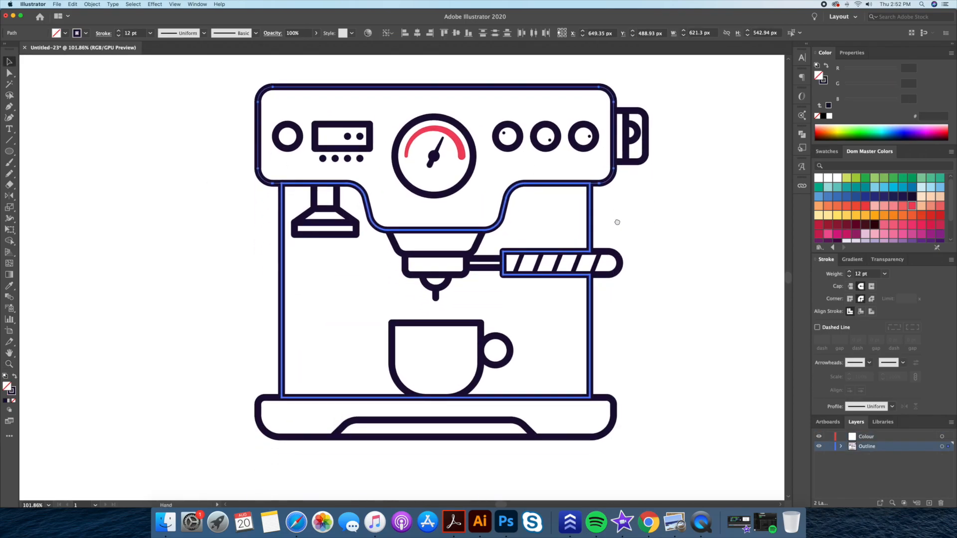
left_click(525, 428, "shift")
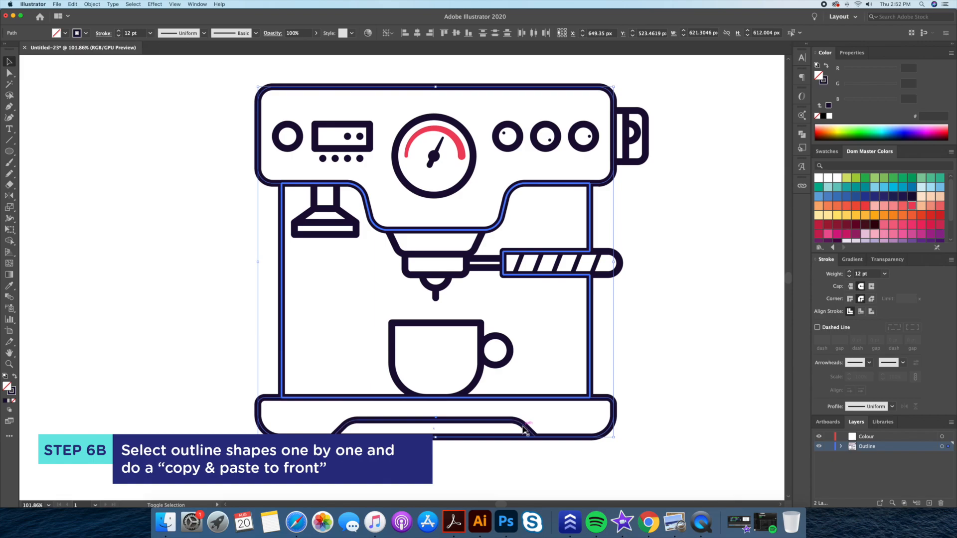
key("a")
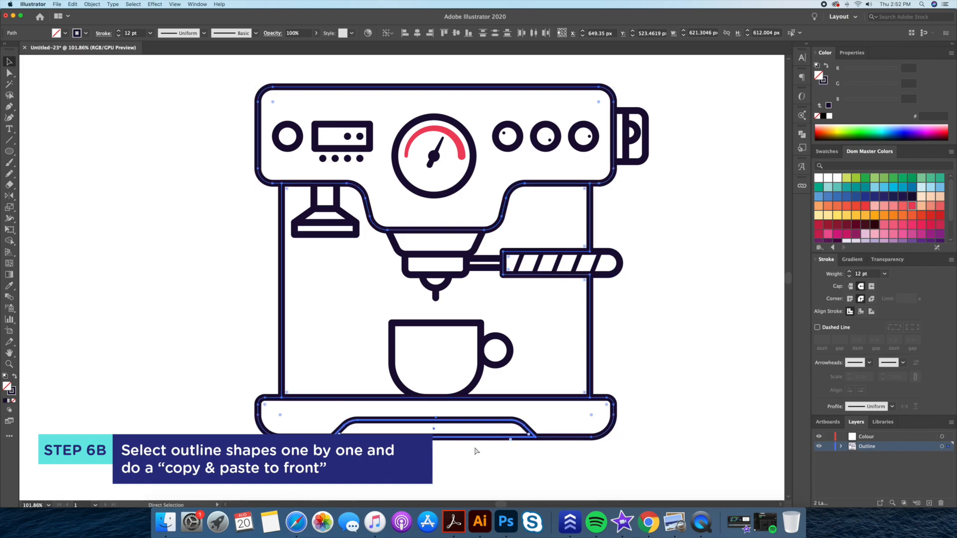
key("v")
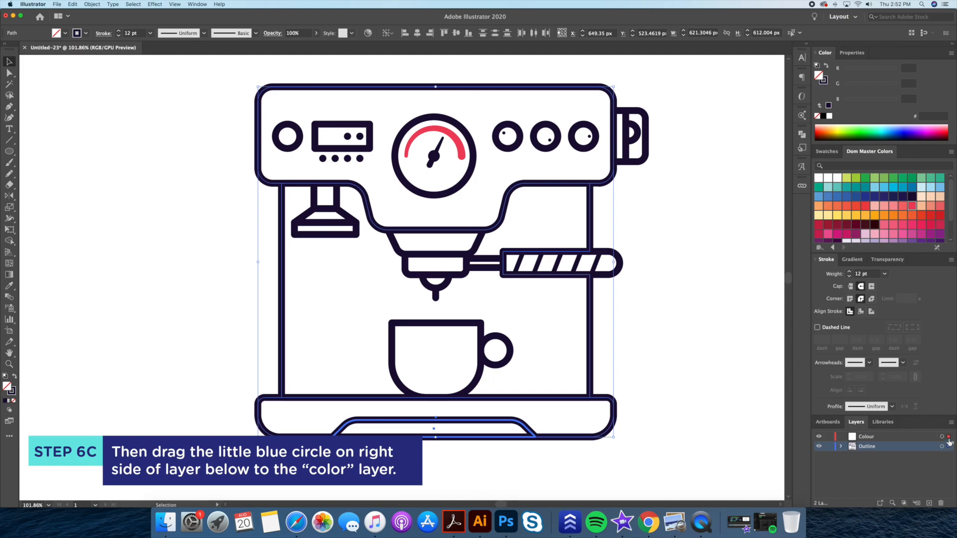
Move the copied shapes to the Colour layer, place that layer below Outline, and lock the Outline layer.
left_click_drag(949, 441, 949, 438)
left_click_drag(854, 439, 856, 476)
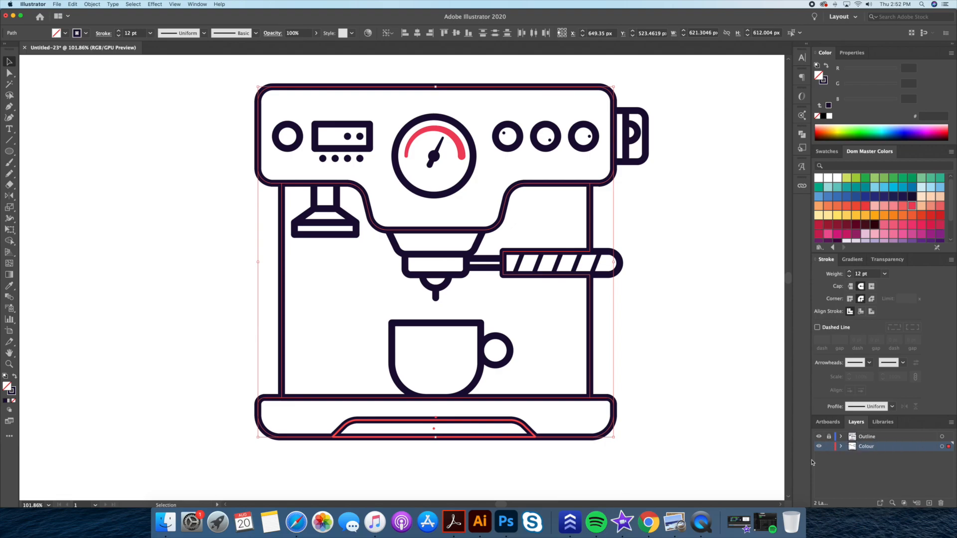
Give the base shape on the Colour layer a light blue 55C9E9 fill and no stroke.
left_click(618, 423)
left_click(571, 427)
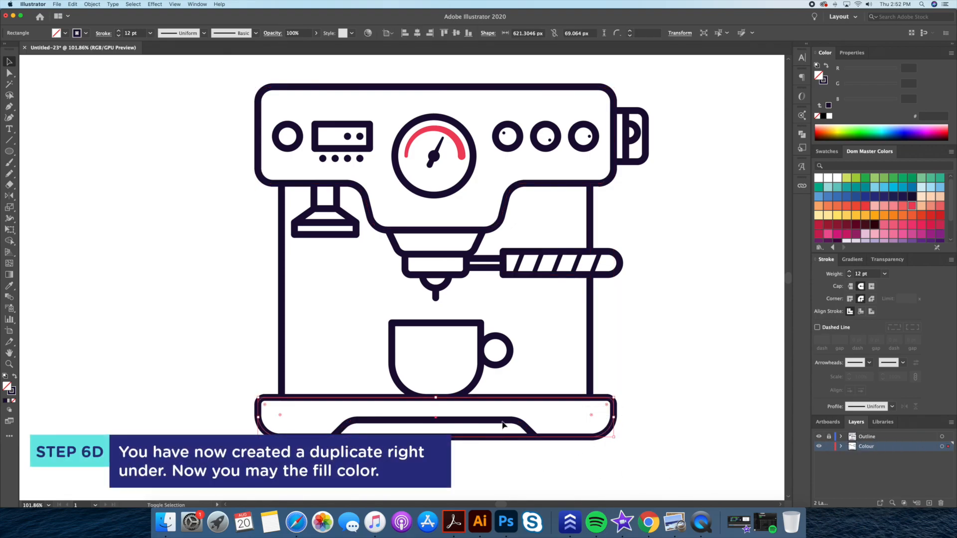
left_click(826, 65)
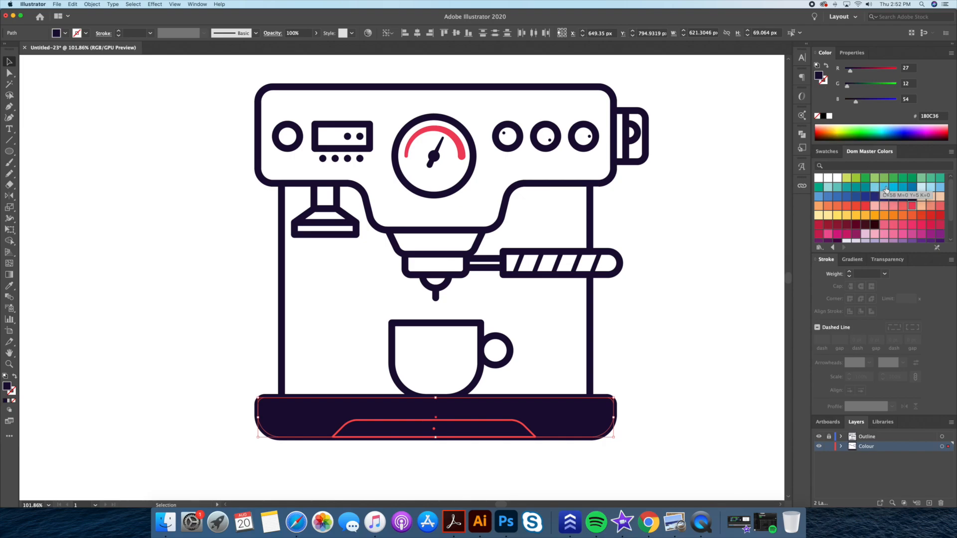
left_click(885, 188)
left_click(666, 323)
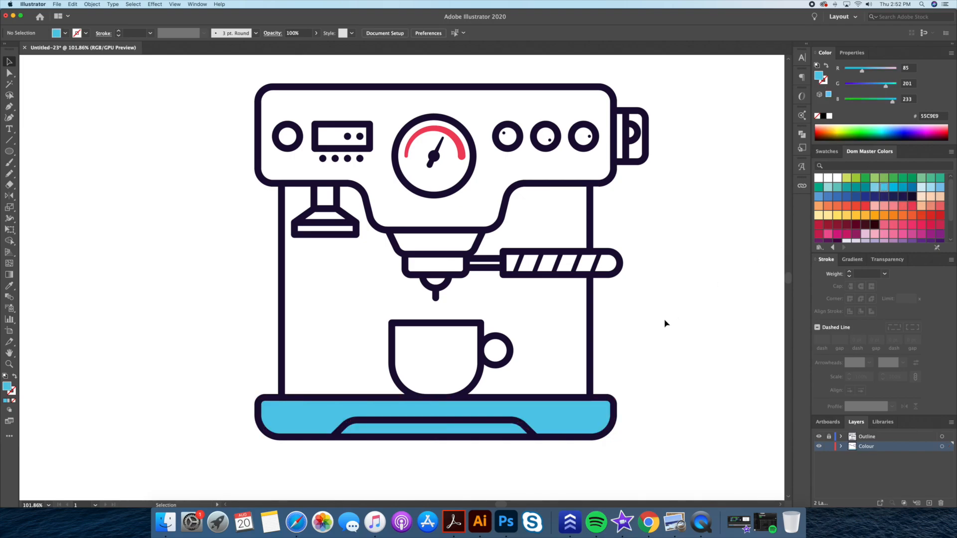
Fill the upper body and base with blue 02BFE2 and the back panel with light grey E6E6E6, all without strokes.
left_click(613, 178)
key("i")
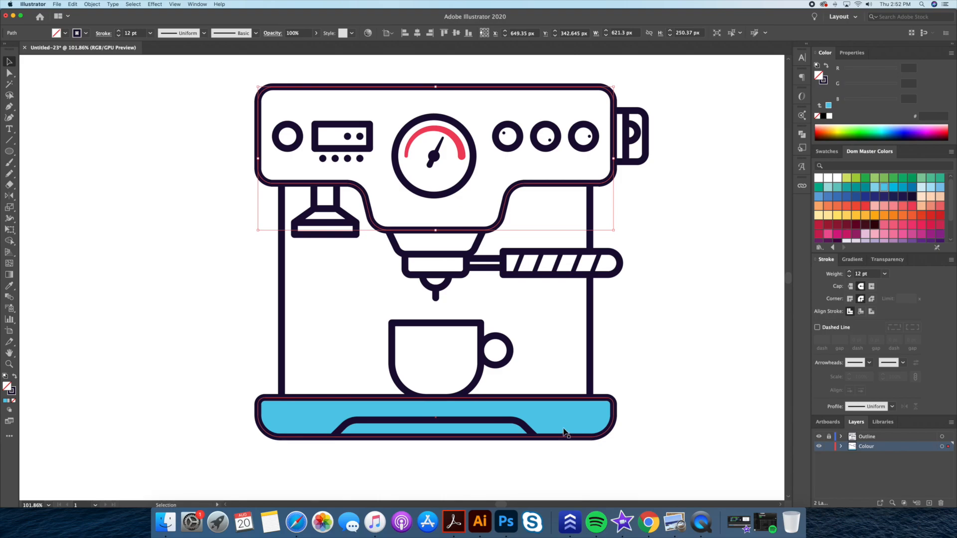
left_click(571, 409)
key("v")
left_click(611, 315)
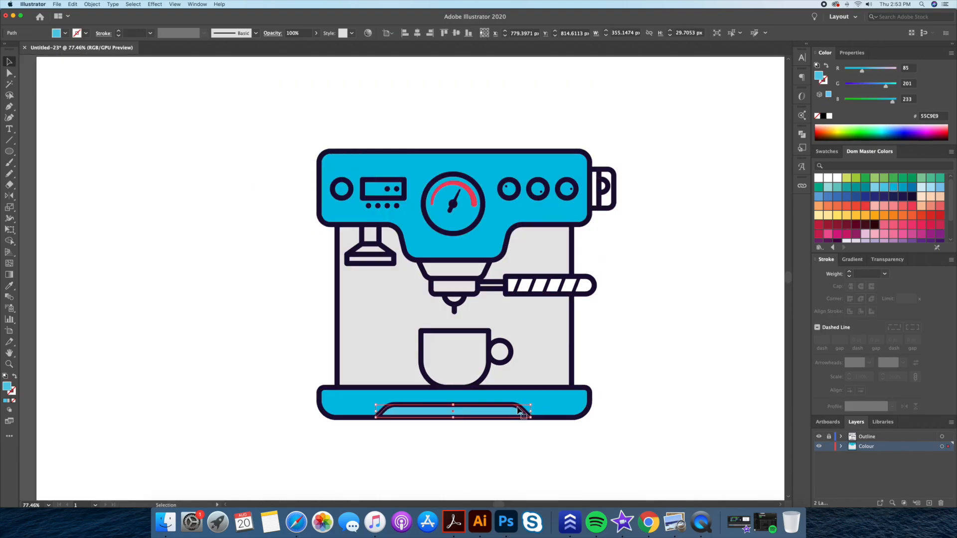
Match the base recess's fill to the back panel's light grey E6E6E6.
left_click(518, 410)
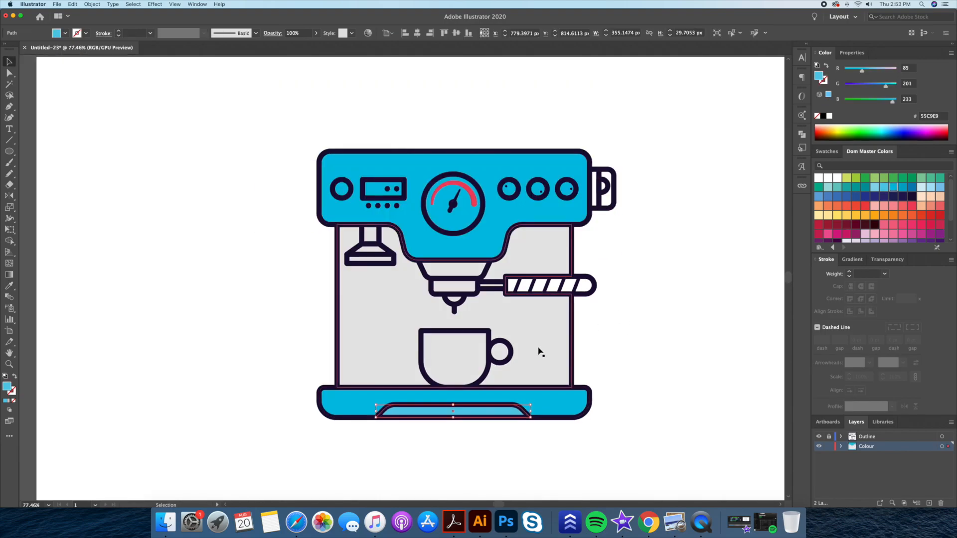
key("i")
left_click(542, 343)
key("v")
left_click(655, 283)
scroll(644, 282, "right", 2)
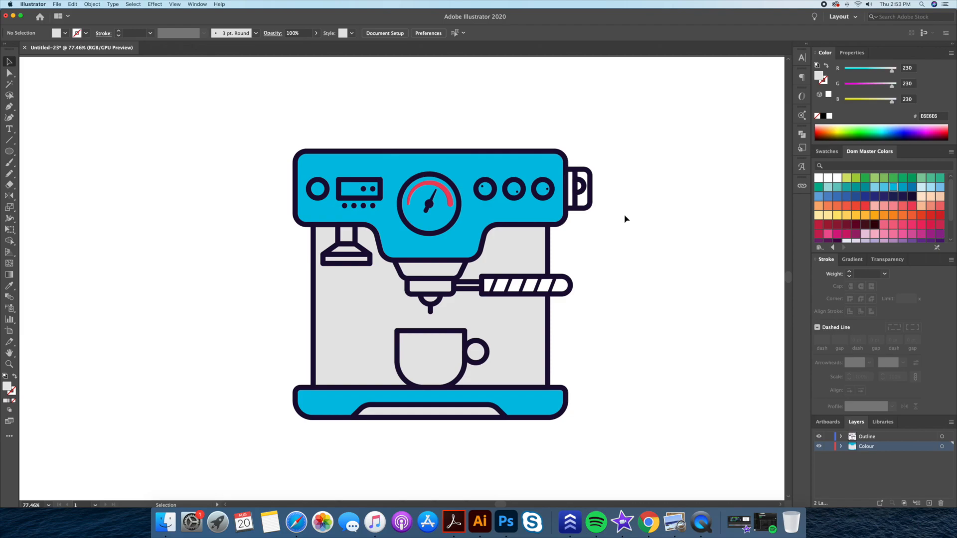
Copy the rounded outline of the knob on the machine's side in place and move the copy to the locked-off Colour layer below.
left_click_drag(568, 186, 633, 198)
left_click_drag(657, 215, 657, 215)
key("super+z")
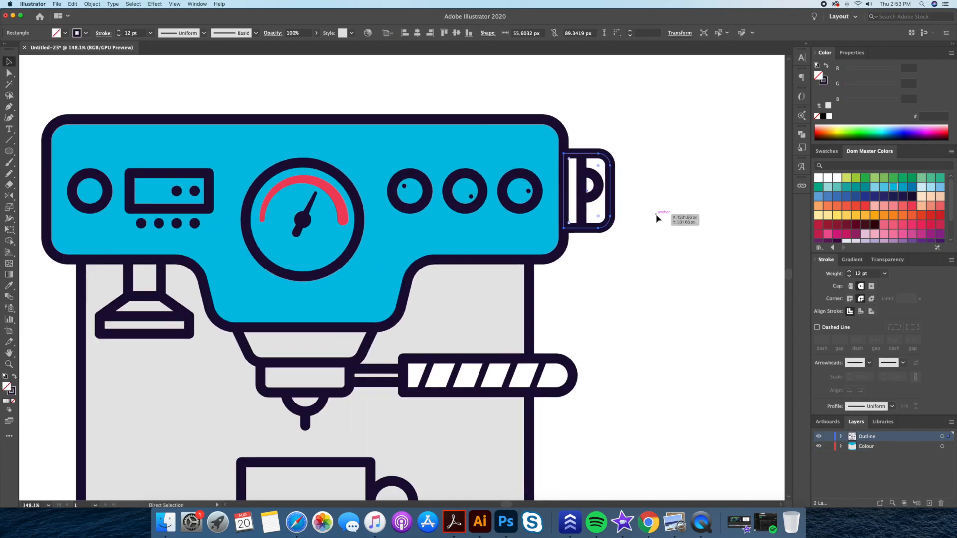
left_click_drag(949, 439, 940, 447)
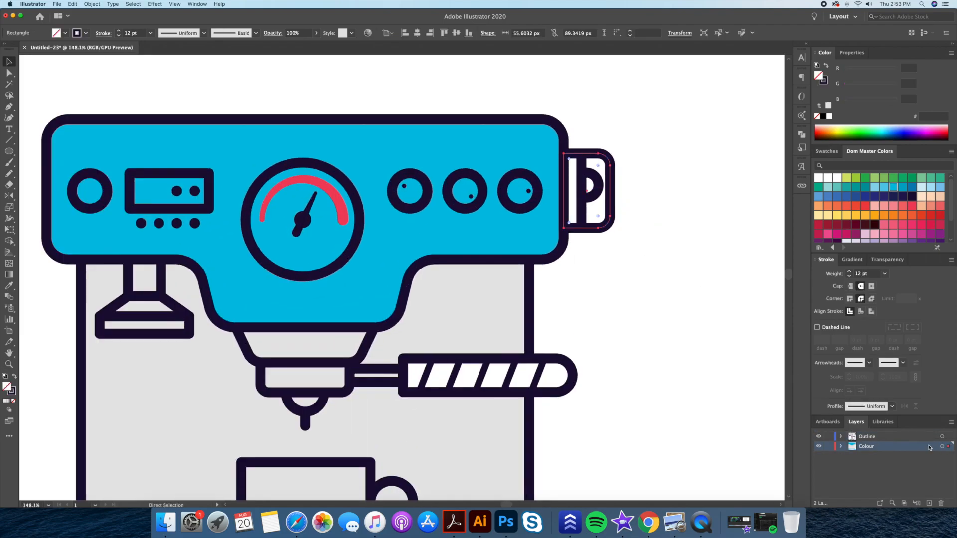
left_click_drag(609, 220, 674, 280)
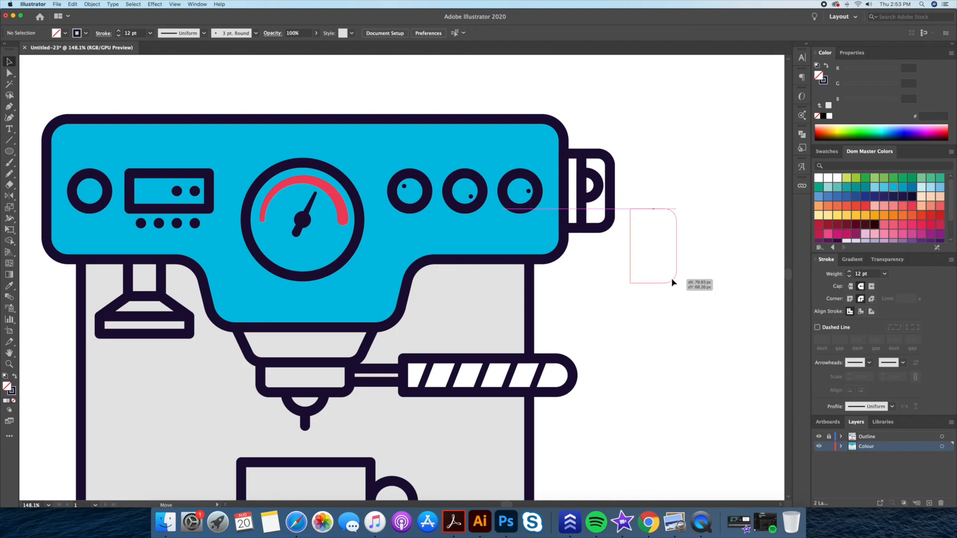
key("super+z")
left_click_drag(623, 328, 659, 324)
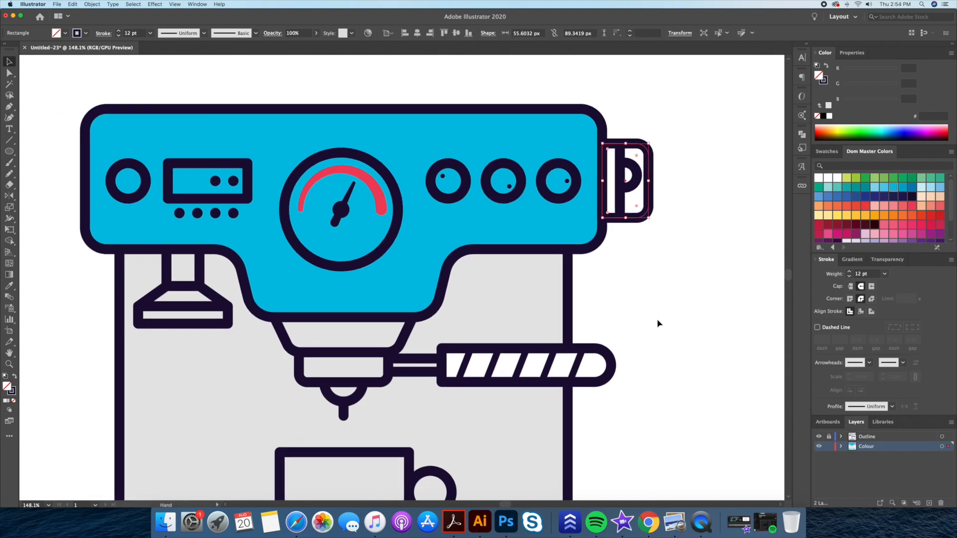
Give the side knob's shape on the Colour layer a dark grey 57646E fill and no stroke.
key("i")
left_click(544, 215)
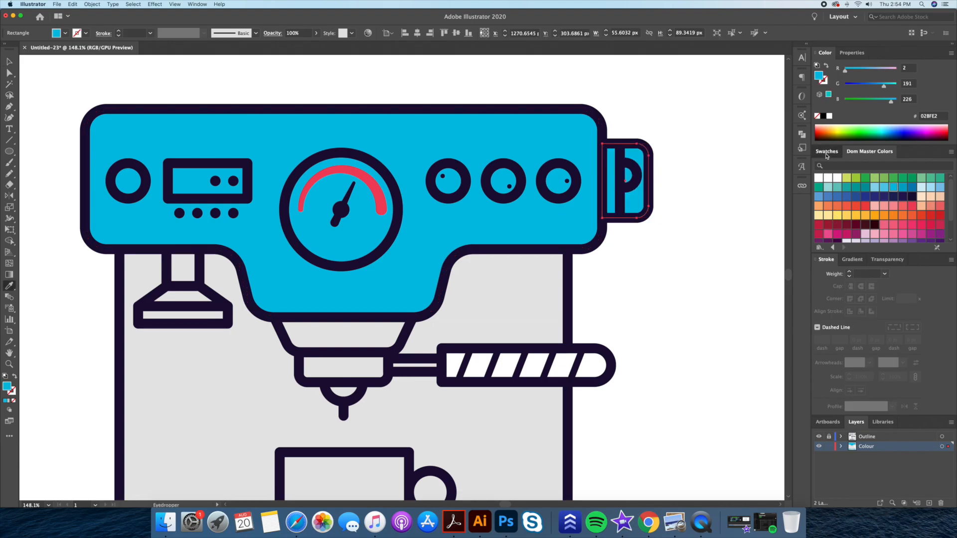
left_click(863, 156)
scroll(897, 229, "down", 3)
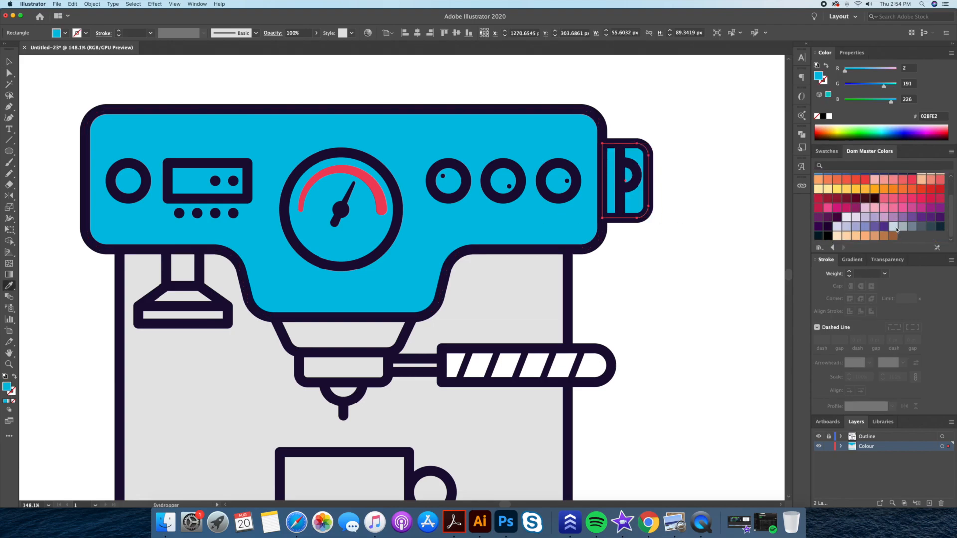
left_click(931, 227)
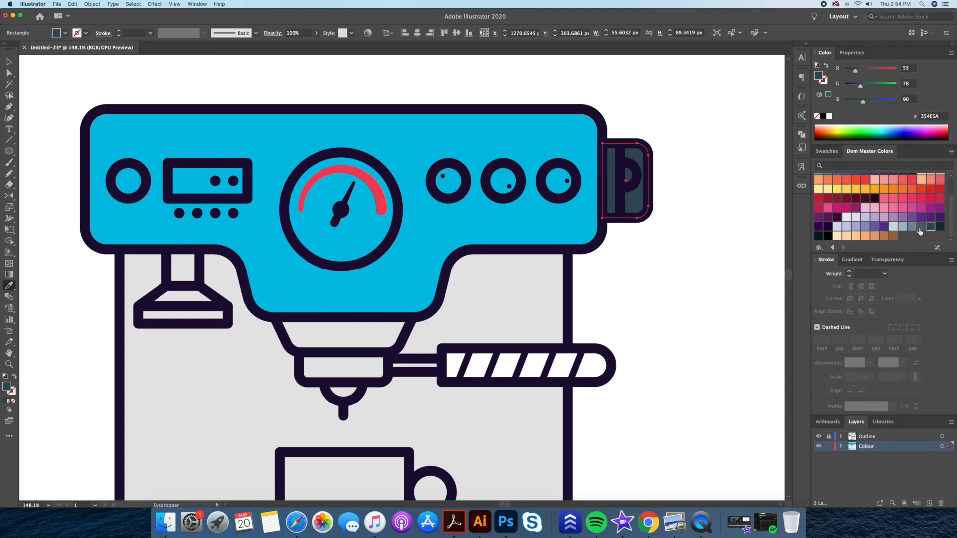
left_click(921, 229)
key("v")
left_click(675, 272)
Copy the outlines of the three dials, gauge, display and round button in place, and move the copies to the Colour layer.
key("z")
left_click_drag(658, 292, 632, 296)
left_click_drag(632, 296, 639, 275)
left_click_drag(488, 220, 535, 183)
key("v")
left_click(537, 180)
left_click(590, 186, "shift")
left_click(641, 182, "shift")
left_click(467, 220, "shift")
left_click(275, 185, "shift")
left_click(175, 185, "shift")
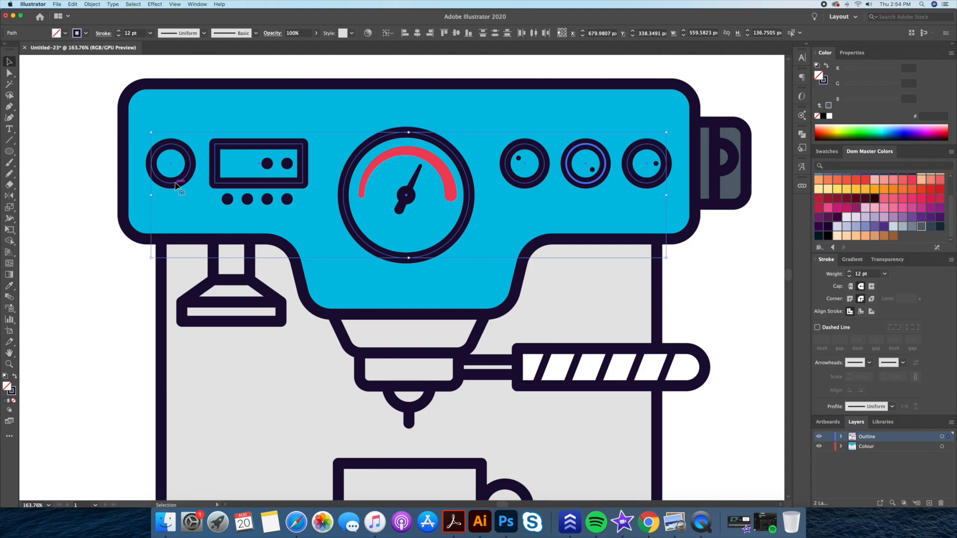
left_click_drag(949, 437, 949, 447)
Match the copied dial, gauge, display and button shapes to the side knob's dark grey 57646E fill without stroke.
key("i")
left_click(729, 192)
key("v")
left_click(695, 291)
Fill the gauge face with white FFFFFF sampled from the artboard.
left_click(434, 237)
key("i")
left_click(714, 289, "shift")
key("v")
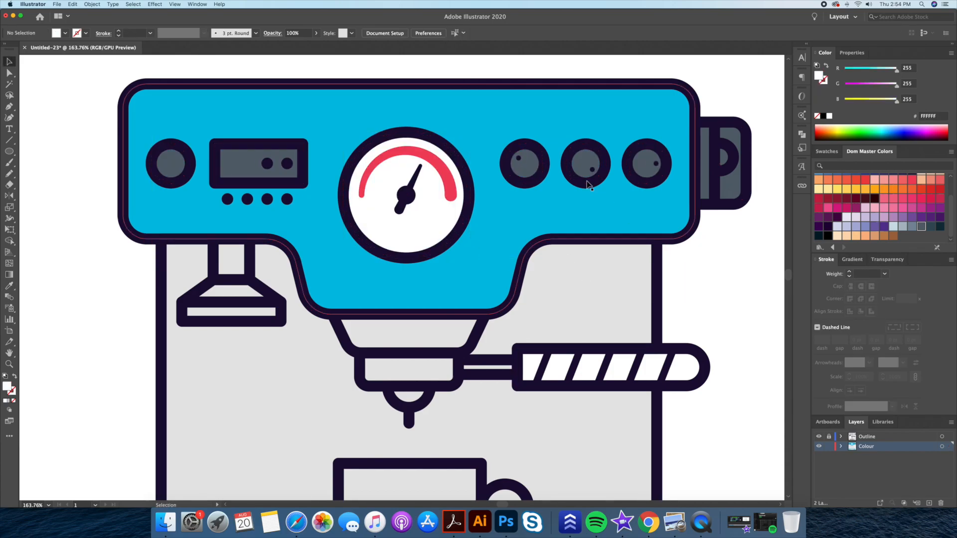
Fill the three dials beside the gauge with the back panel's light grey E6E6E6.
left_click(524, 161)
left_click(586, 164, "shift")
left_click(645, 160, "shift")
key("i")
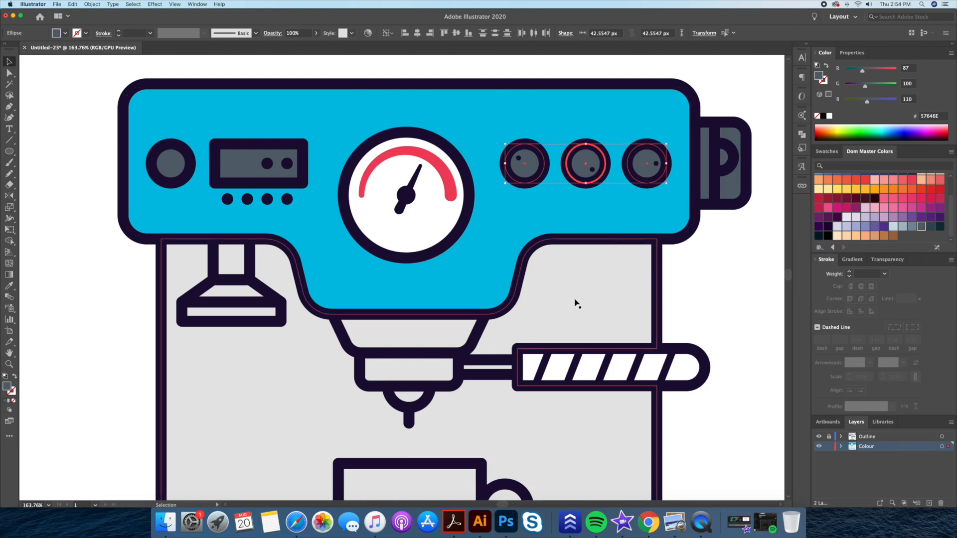
left_click(577, 299)
key("v")
scroll(301, 216, "left", 3)
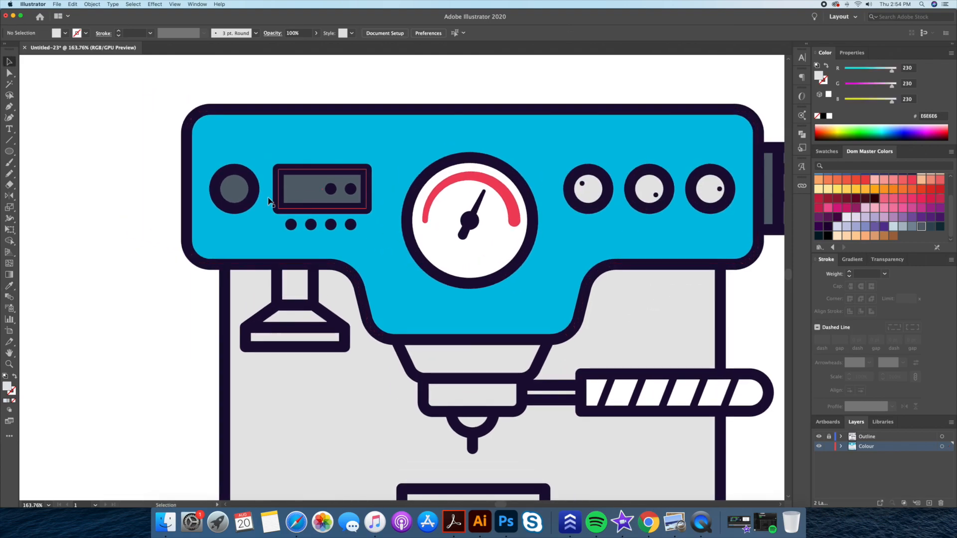
Fill the display screen with light blue ACE0F3 and unlock the Outline layer.
left_click(240, 189)
left_click(315, 195)
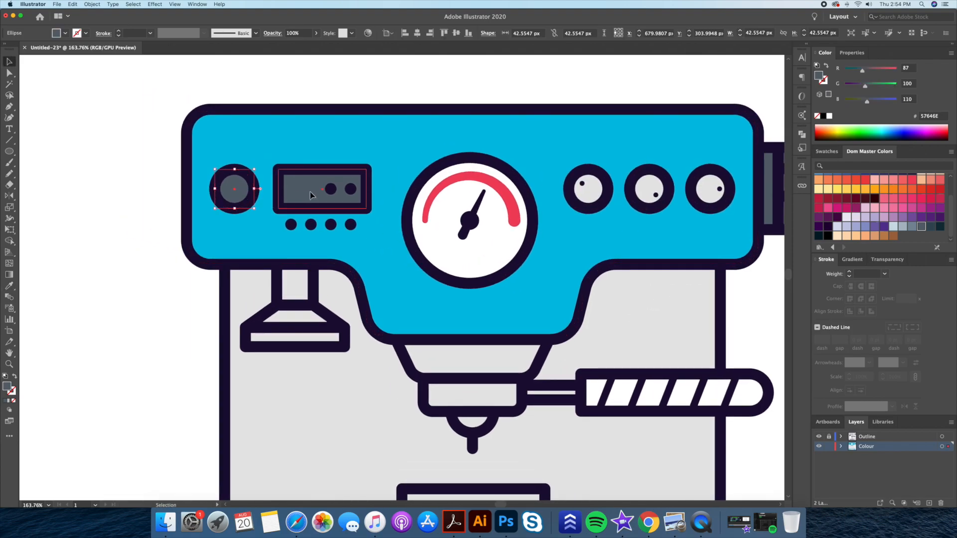
scroll(870, 218, "up", 3)
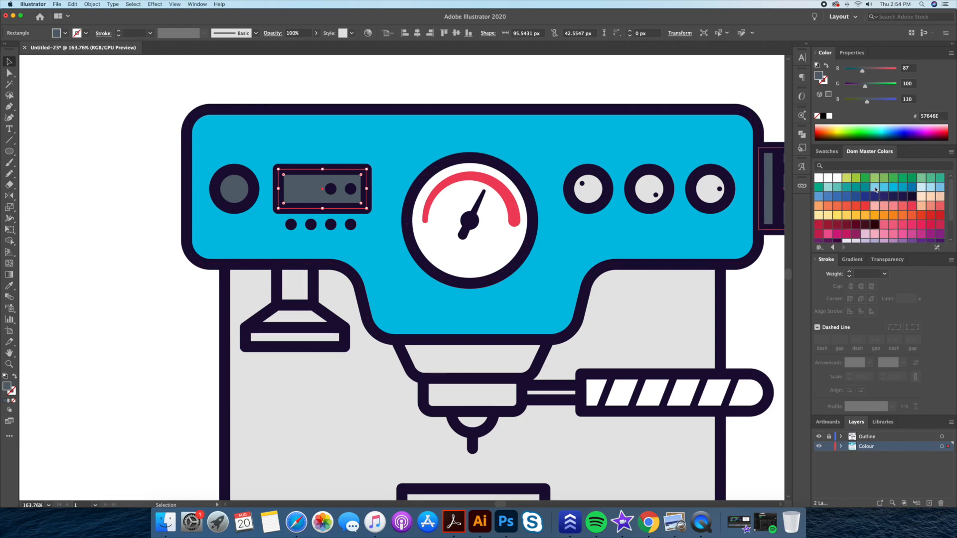
left_click(930, 188)
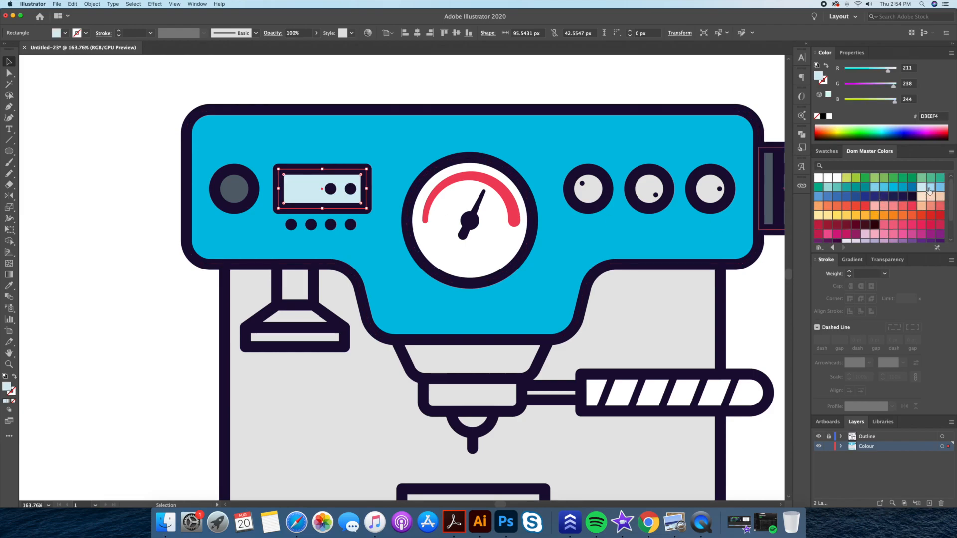
left_click(106, 304)
left_click_drag(238, 239, 198, 244)
left_click_drag(233, 281, 211, 237)
mouse_move(289, 290)
left_mouse_down()
mouse_move(288, 247)
mouse_move(293, 283)
left_mouse_up()
left_click_drag(348, 267, 368, 264)
key("v")
left_click(829, 437)
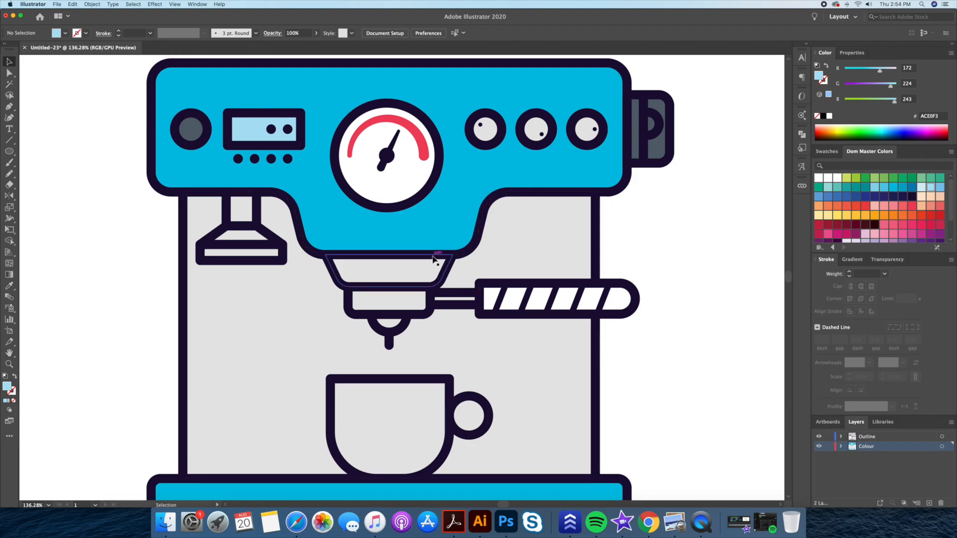
left_click(450, 269)
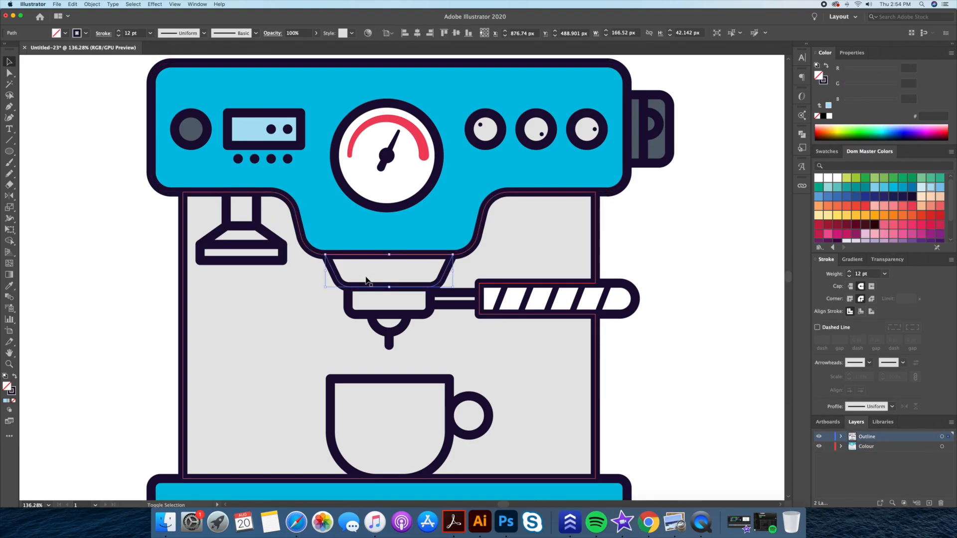
left_click(430, 309, "shift")
left_click(403, 328, "shift")
left_click(635, 348)
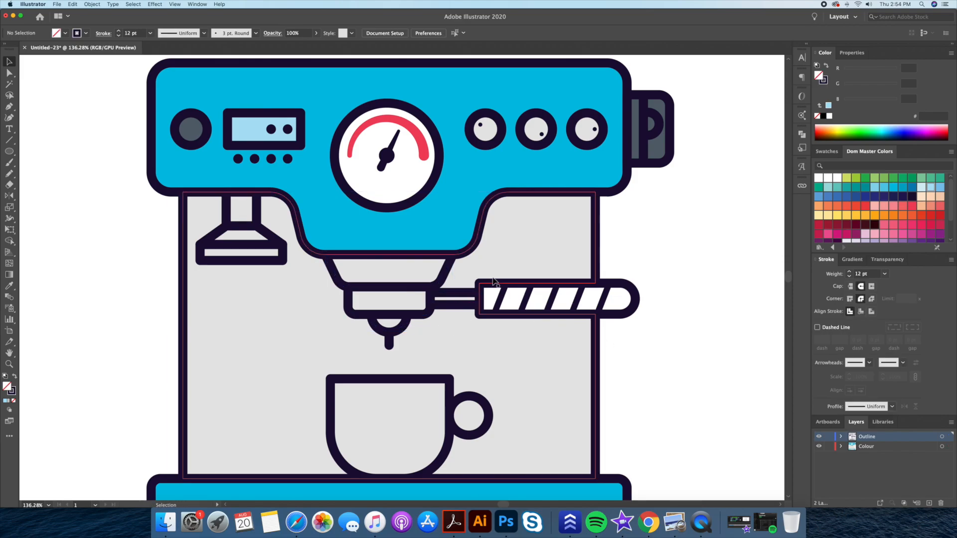
Paste copies of the group head, spout, connector and handle outlines in front, move them to the Colour layer, and lock the Outline layer.
left_click(637, 296)
left_click(450, 301, "shift")
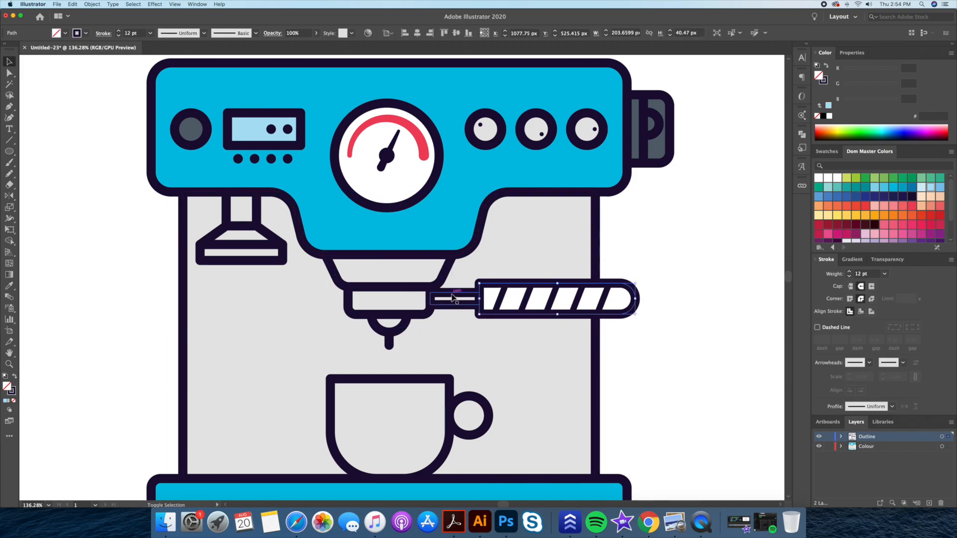
left_click(354, 309, "shift")
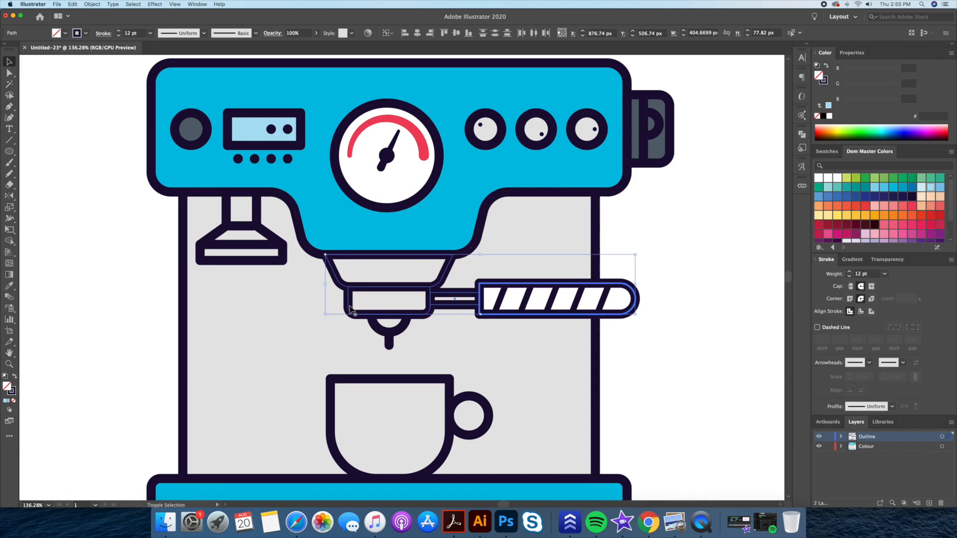
left_click(405, 329, "shift")
key("super+c")
key("super+f")
left_click_drag(949, 437, 949, 447)
left_click(830, 436)
Give the copied group head, spout, connector and handle shapes the body's blue 02BFE2 fill and no stroke.
key("i")
left_click(448, 218)
key("v")
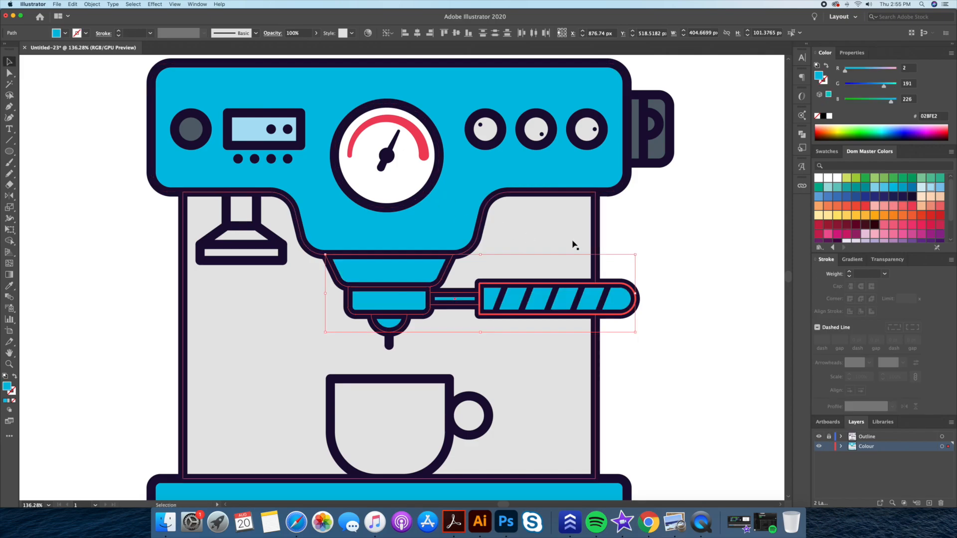
key("super+shift+a")
Fill the striped handle with light orange FBB684.
left_click(543, 299)
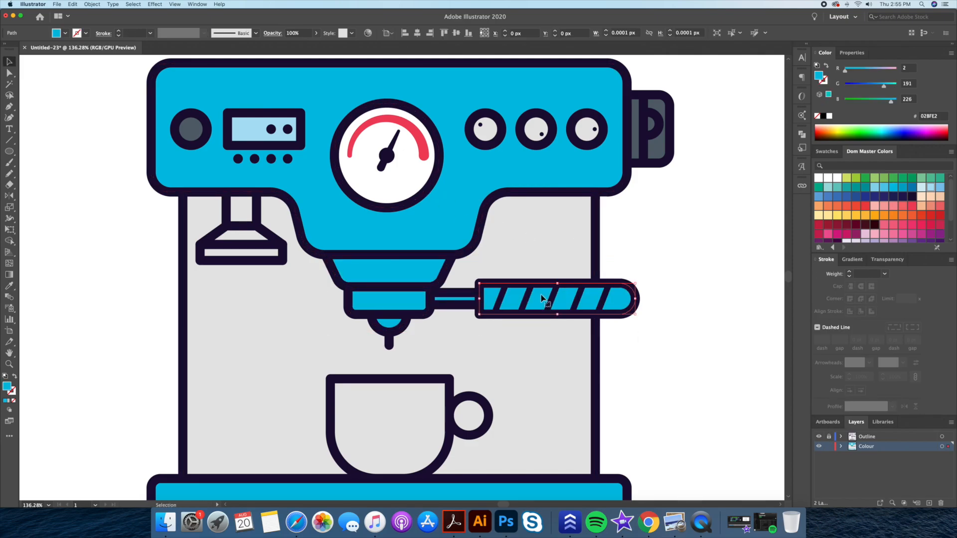
scroll(872, 235, "down", 3)
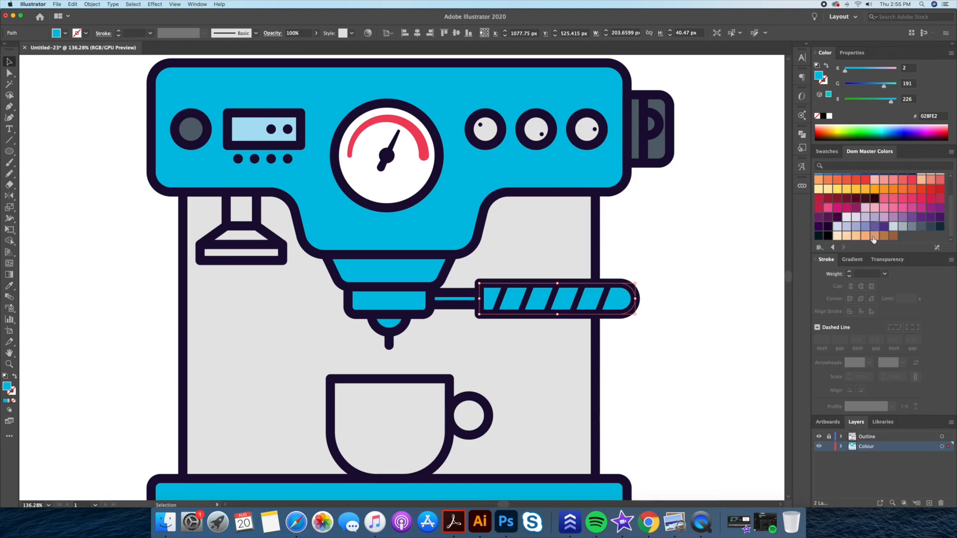
left_click(867, 237)
left_click(649, 256)
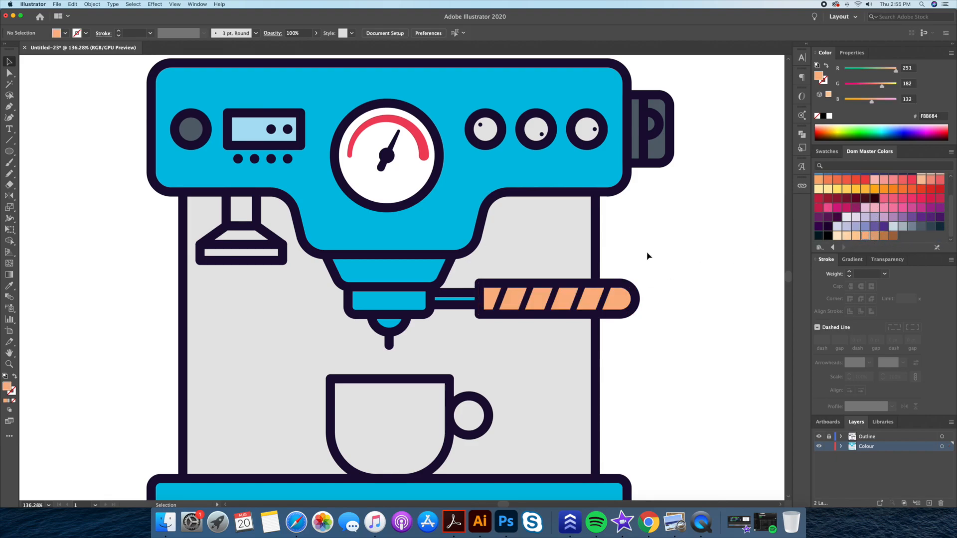
Fill the handle connector and the tapered part of the group head with the side knob's dark grey 57646E.
left_click(454, 301)
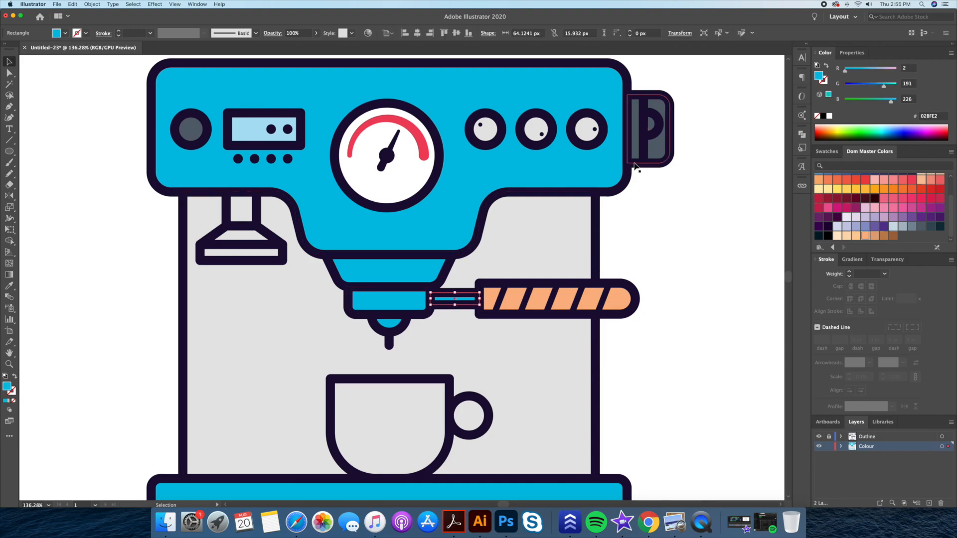
left_click(427, 269, "shift")
key("i")
left_click(660, 155)
key("v")
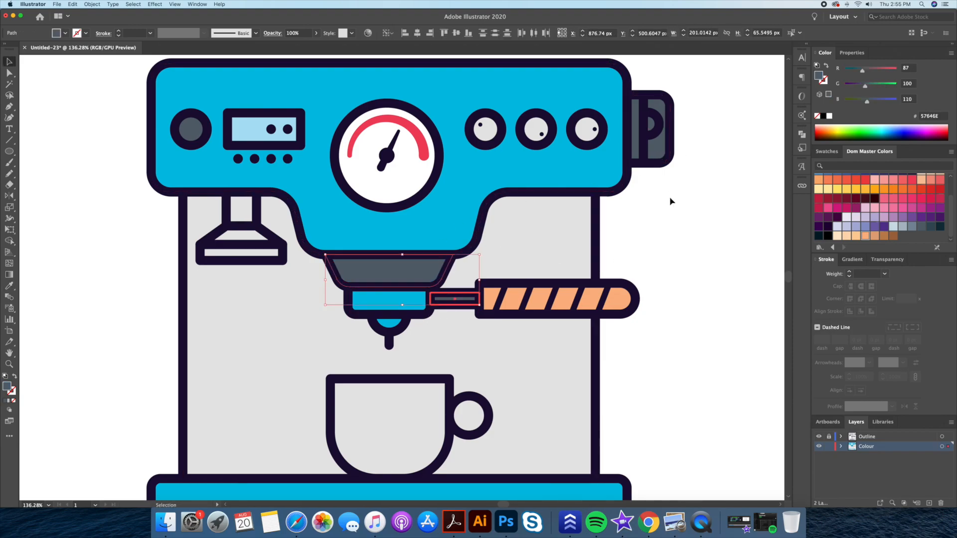
left_click(669, 197)
Fill the group head's collar with white sampled from the gauge face.
left_click(386, 306)
key("i")
left_click(426, 176)
key("v")
left_click(652, 240)
Fill the rounded spout under the collar with the group head's dark grey 57646E.
left_click(391, 323)
key("i")
left_click(399, 259)
key("v")
left_click(606, 242)
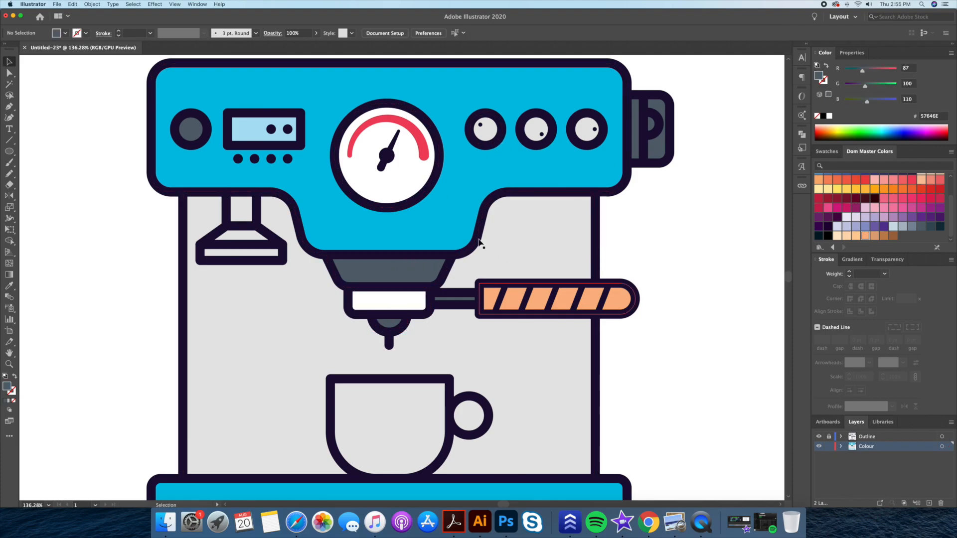
Copy the three outlines of the small dispenser under the display in place, move the copies to the Colour layer, and lock Outline.
scroll(474, 250, "left", 3)
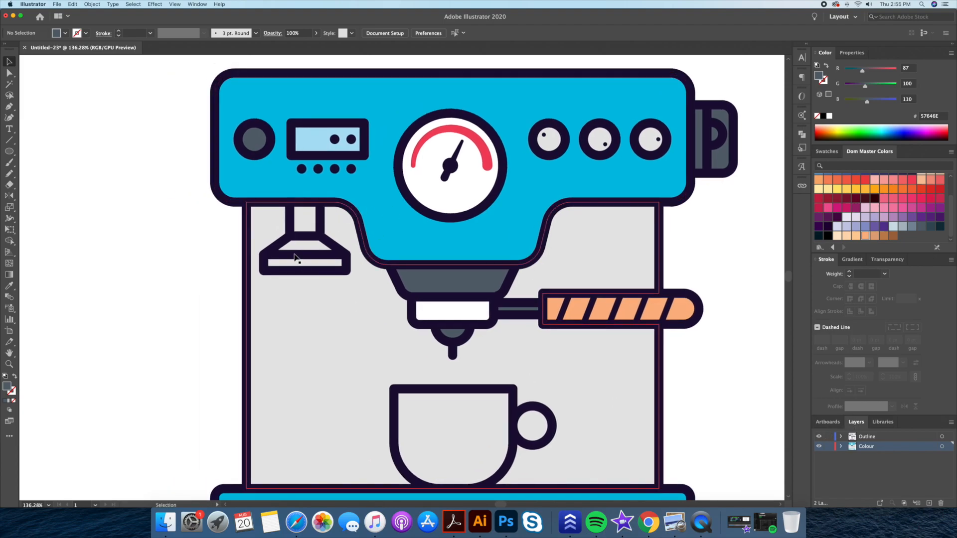
left_click(319, 225)
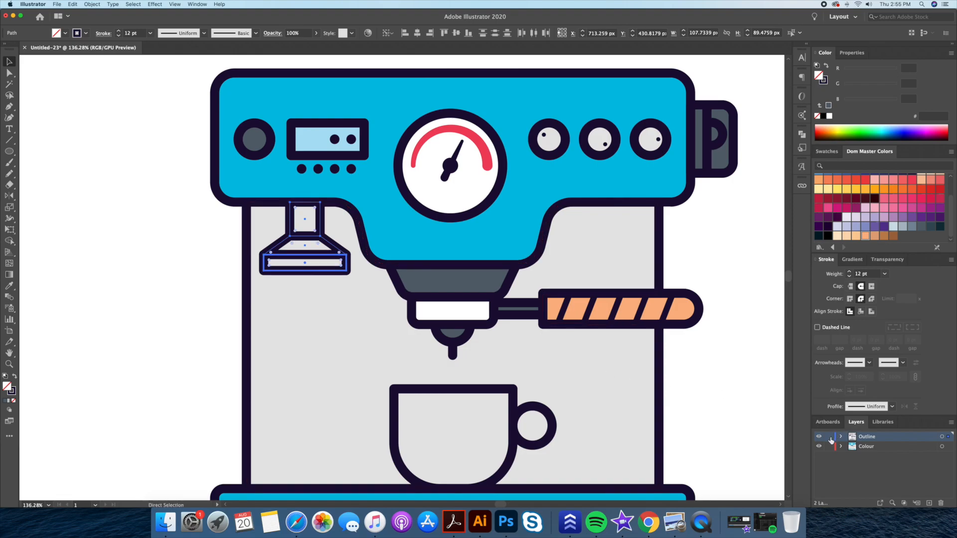
left_click(829, 437)
key("super+z")
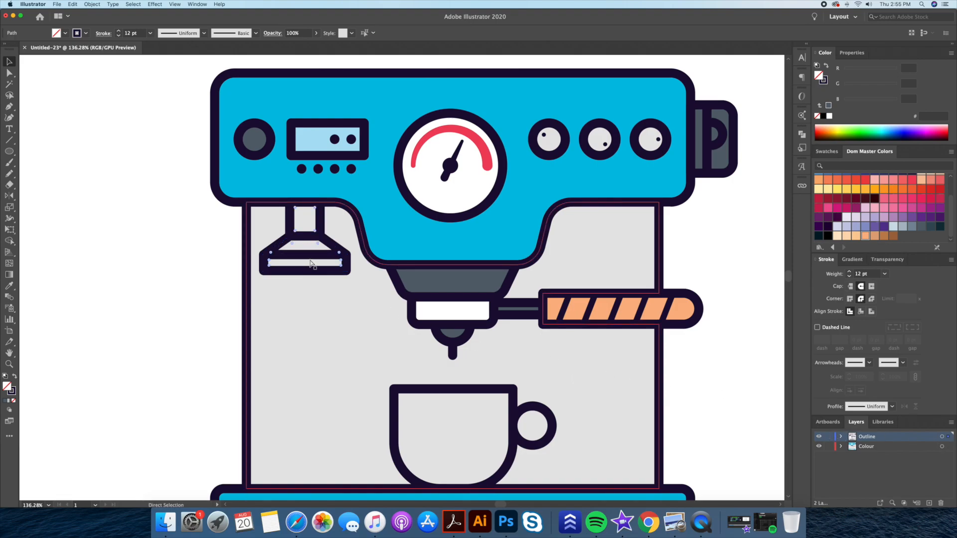
left_click_drag(949, 449, 949, 447)
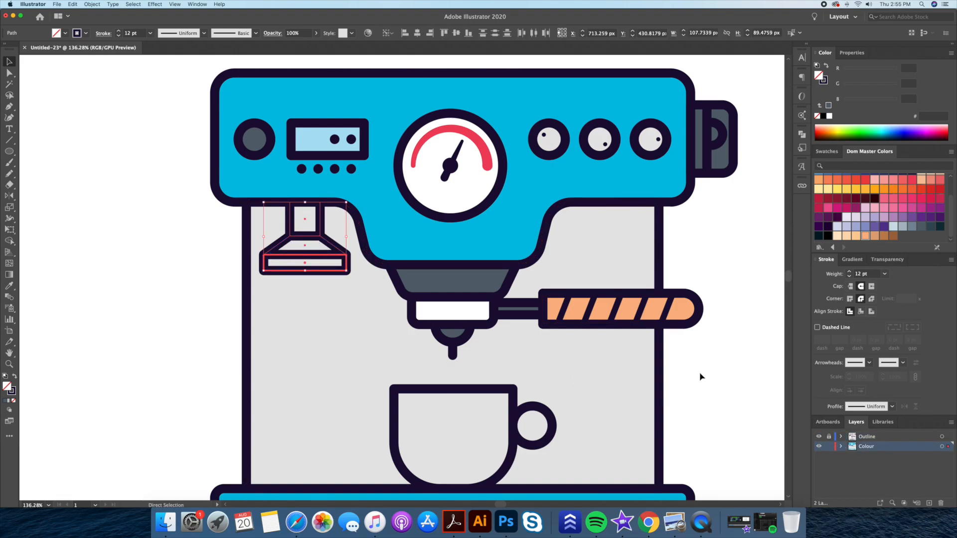
Give the copied dispenser shapes the group head's dark grey 57646E fill and no stroke.
key("i")
left_click(484, 279)
key("v")
key("super+shift+a")
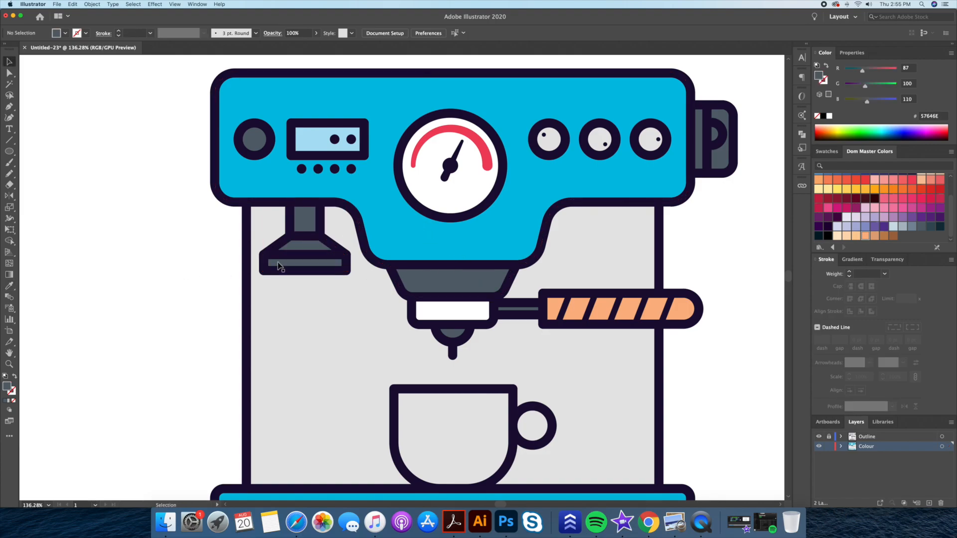
Fill the flat base bar of the small dispenser with white sampled from the group head's collar.
left_click(348, 261)
key("i")
left_click(469, 319)
key("v")
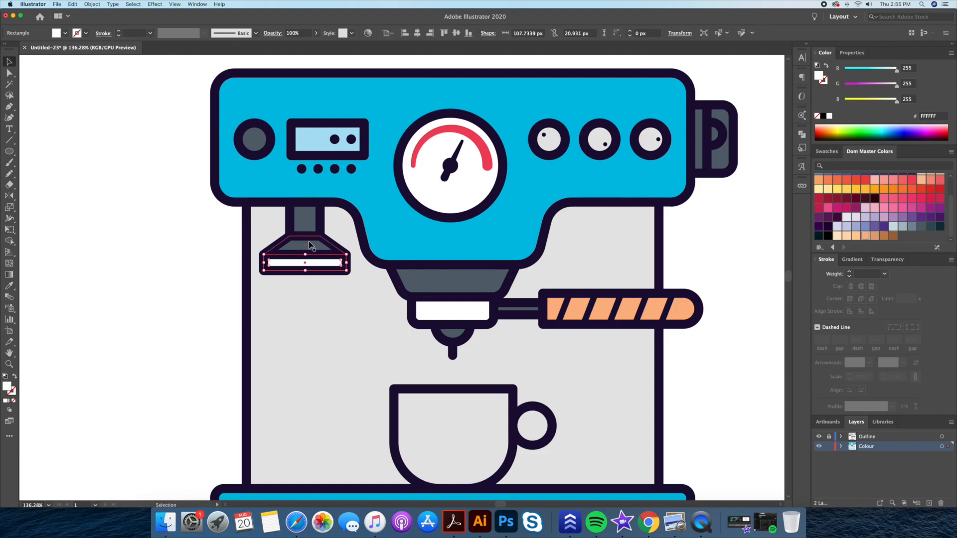
Fill the dispenser's tapered section above the base bar with the machine body's blue 02BFE2.
left_click(314, 246)
key("i")
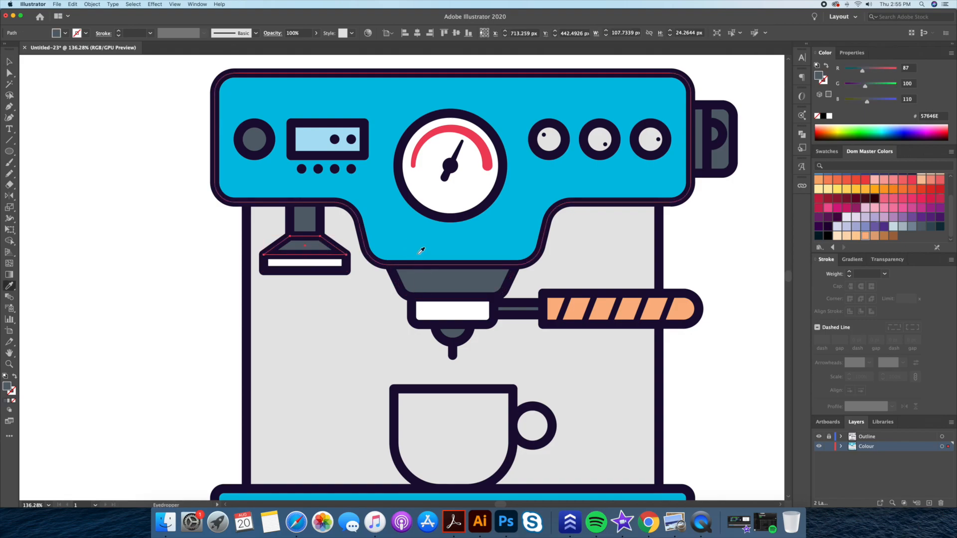
left_click(422, 234)
key("v")
left_click(263, 232)
Copy the small half-round outline inside the side knob in place, move the copy to the Colour layer, and fill it with the gauge face's white.
key("z")
left_click_drag(310, 224, 240, 234)
key("space")
left_click_drag(379, 278, 358, 279)
left_click_drag(370, 310, 682, 381)
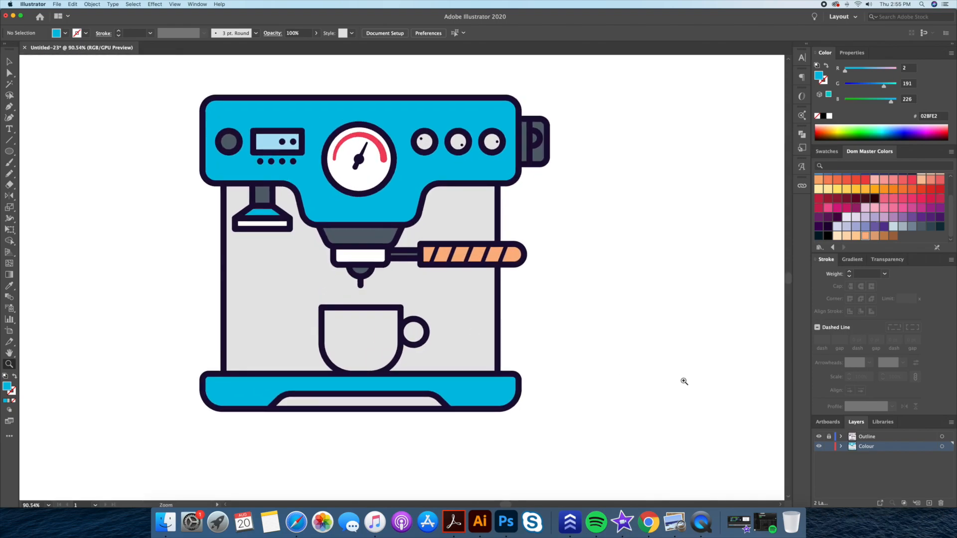
key("v")
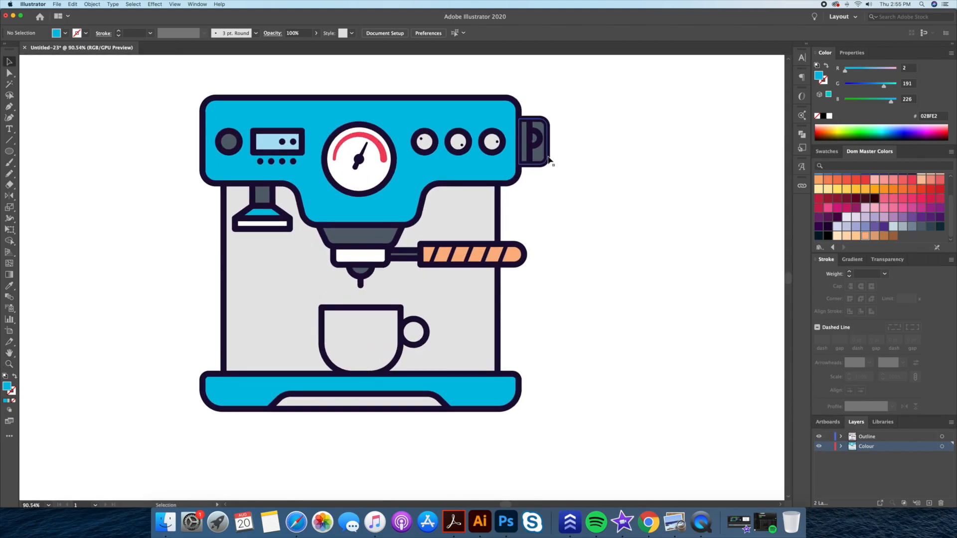
left_click(540, 147)
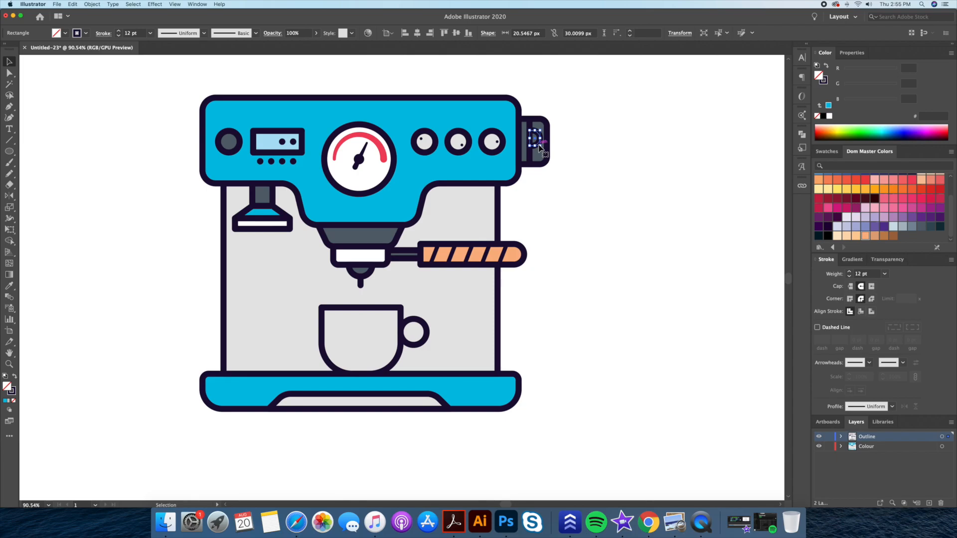
left_click_drag(949, 436, 951, 447)
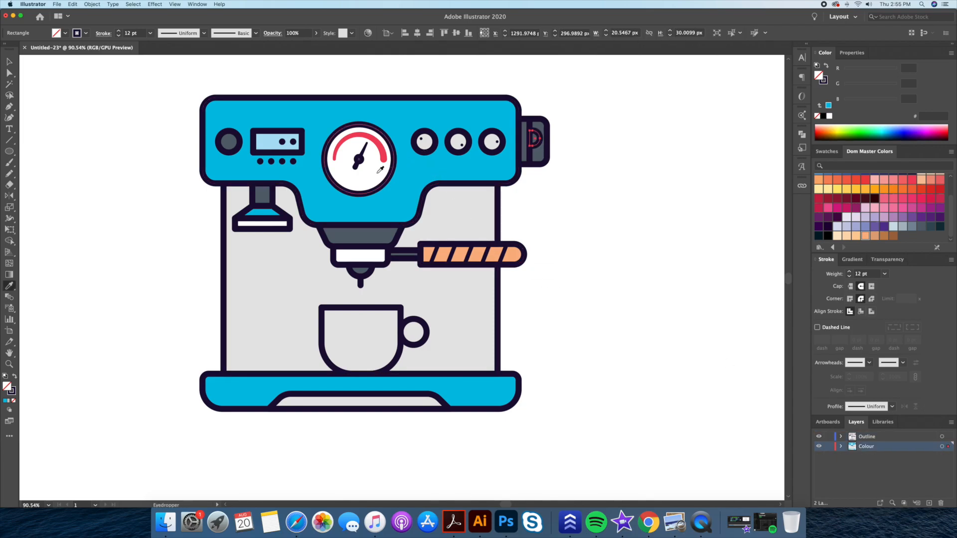
left_click(603, 192)
Paste a copy of the cup body behind its outline, fill it with the gauge face's white, and move it to the Colour layer.
left_click_drag(571, 253, 653, 263)
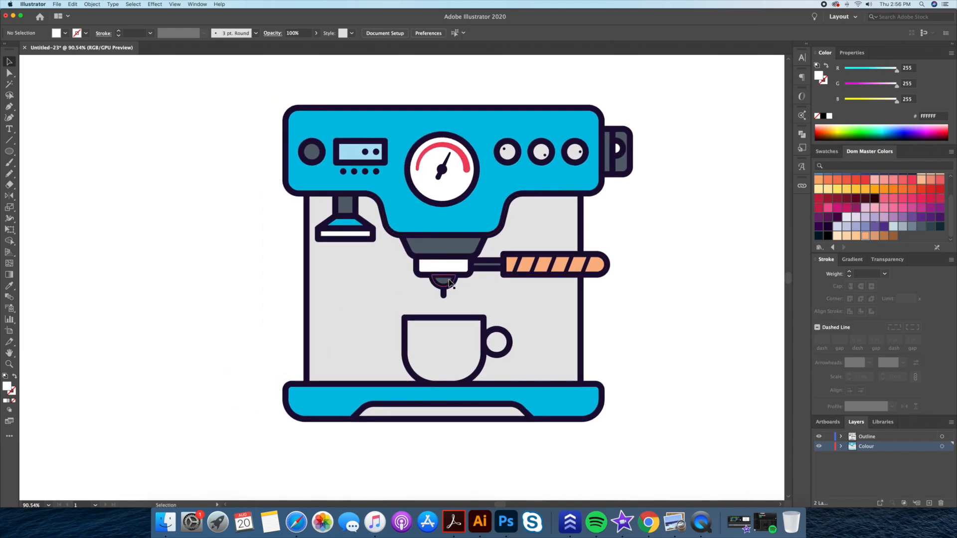
left_click(486, 358)
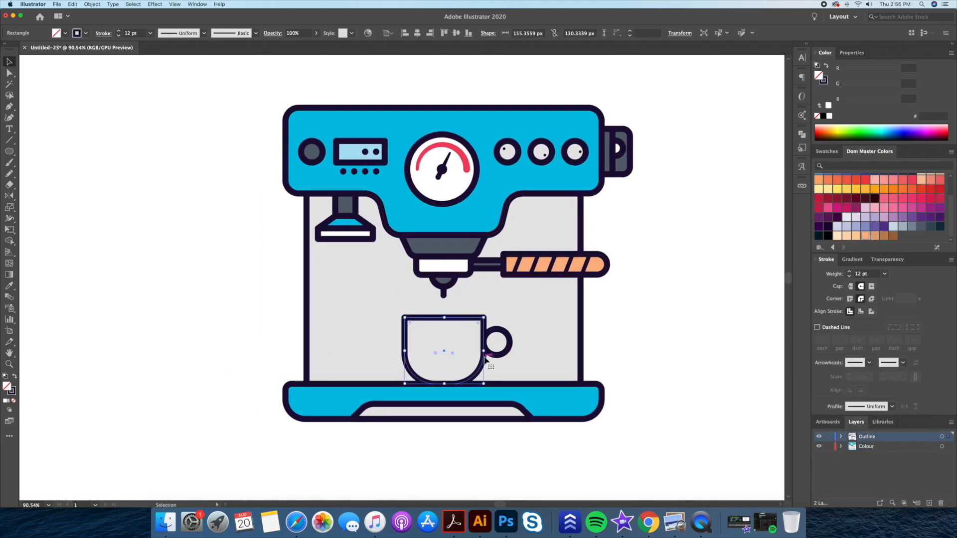
key("super+c")
key("super+b")
key("i")
left_click(451, 185)
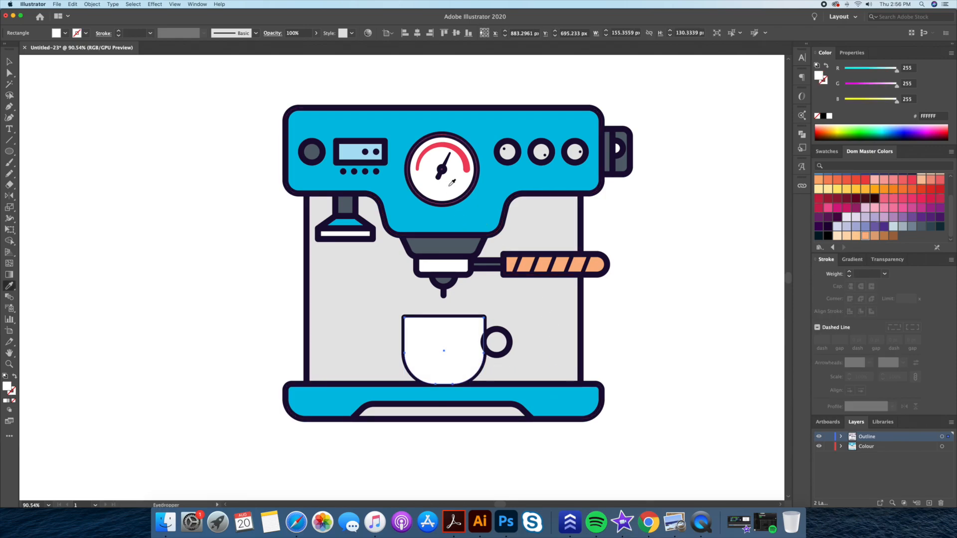
left_click_drag(948, 438, 949, 448)
key("v")
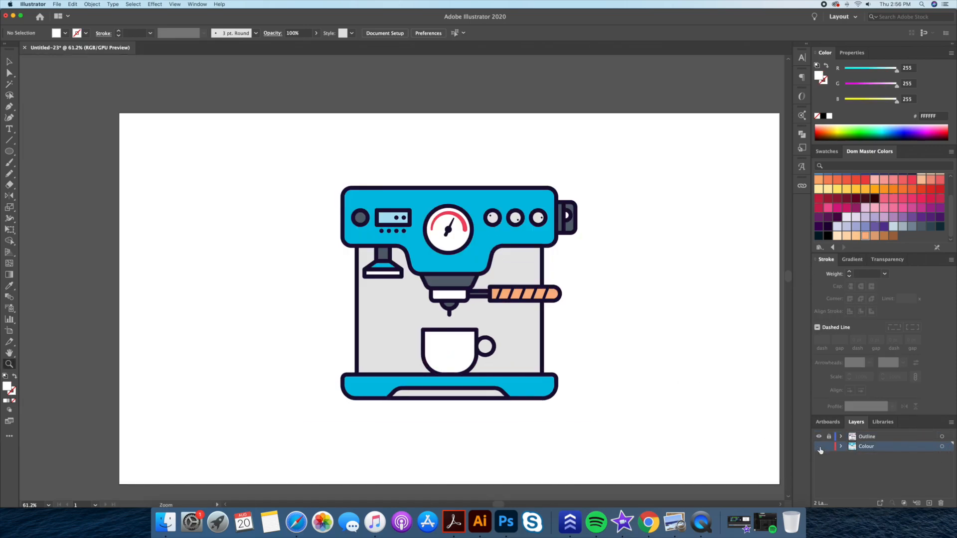
Toggle the visibility of the Colour and Outline layers in turn to inspect each one on its own.
left_click(819, 448)
left_click(820, 448)
left_click(819, 437)
left_click(819, 437)
left_click(819, 447)
left_click(820, 447)
left_click(871, 473)
Recolor the half-round shape inside the side knob with the red of the gauge arc.
left_click_drag(483, 323, 660, 152)
key("v")
left_click(628, 137)
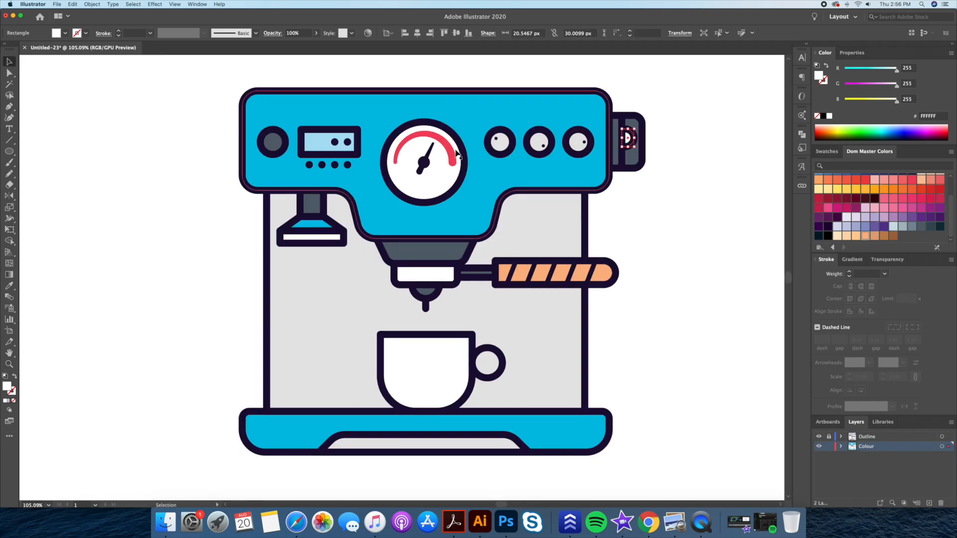
key("super+shift+a")
Copy the blue machine body shape on the Colour layer and paste the copy in front of it.
left_click_drag(689, 273, 693, 313)
left_click(545, 203)
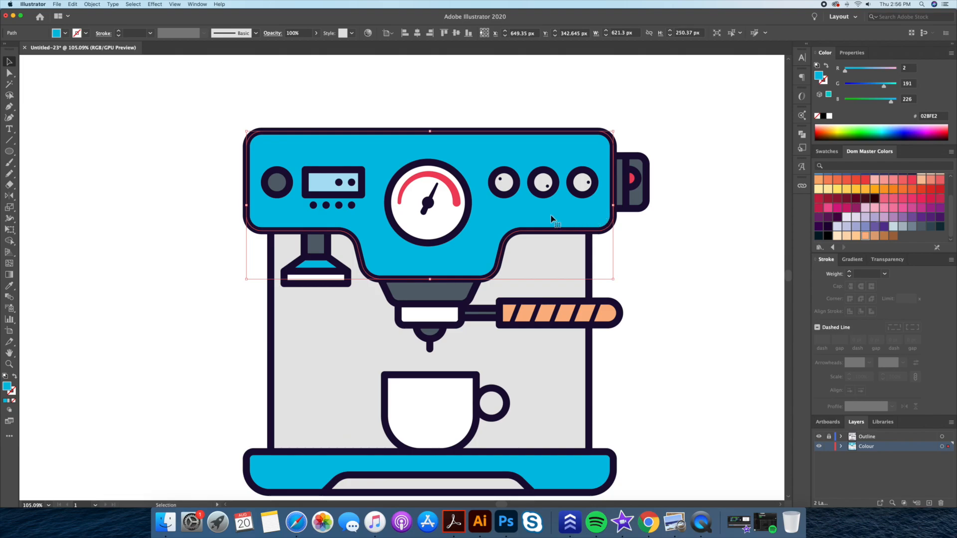
left_click(56, 5)
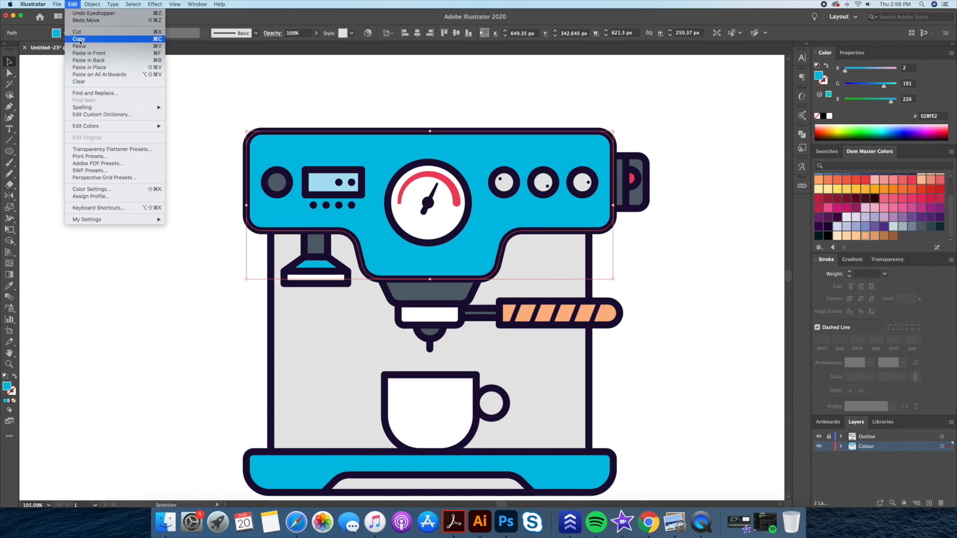
left_click(80, 41)
left_click(74, 4)
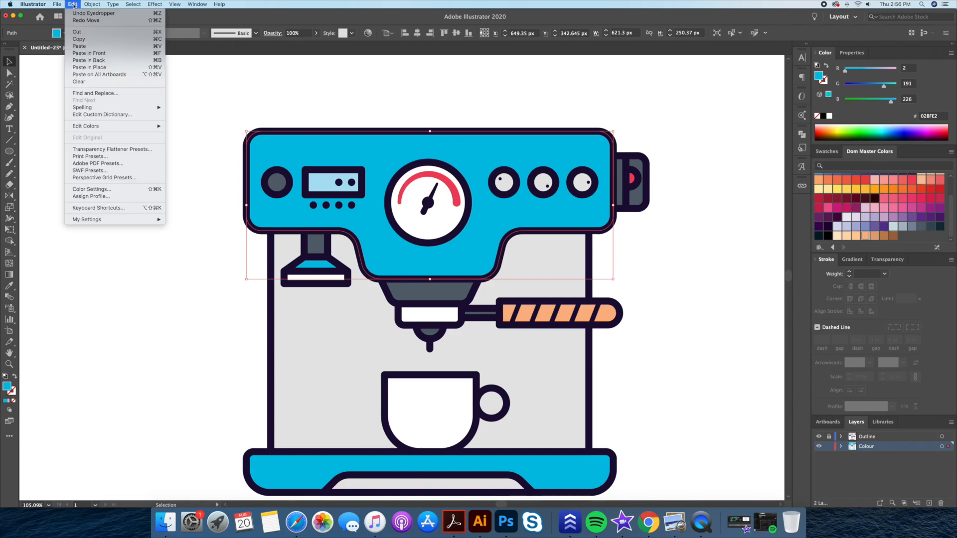
left_click(90, 53)
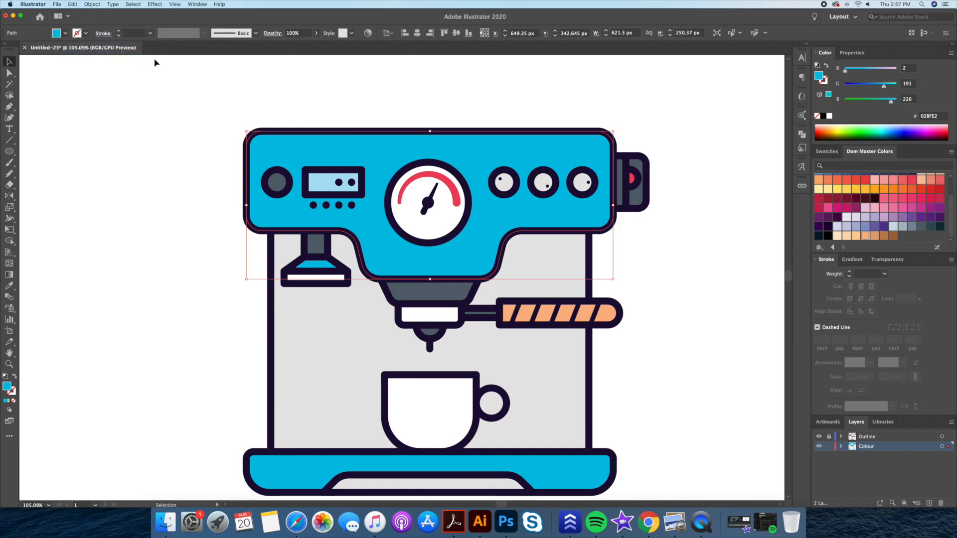
left_click_drag(455, 181, 259, 117)
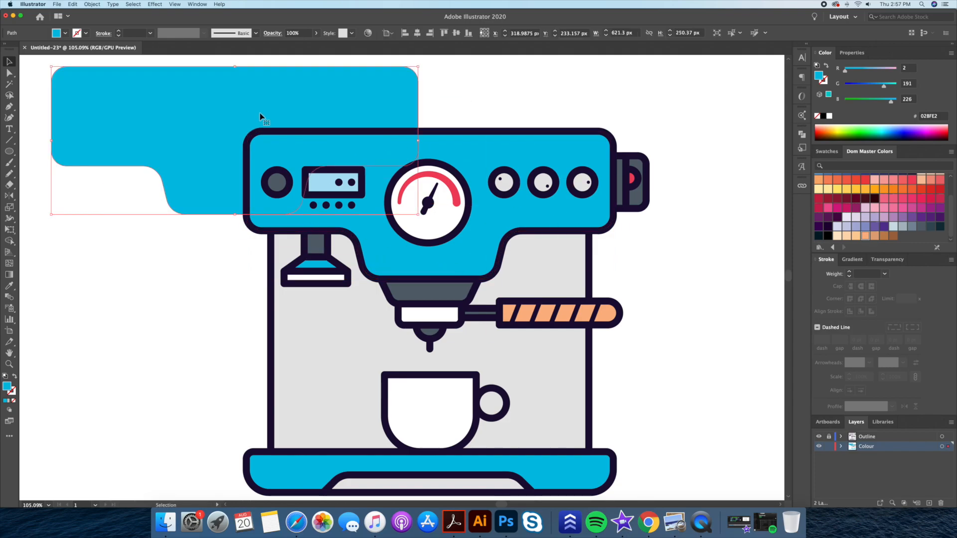
key("super+z")
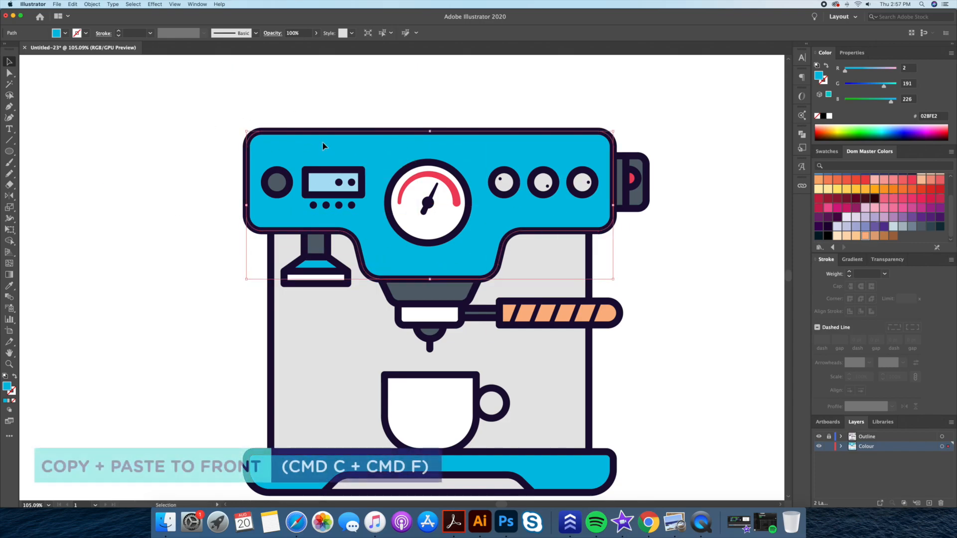
left_click(72, 4)
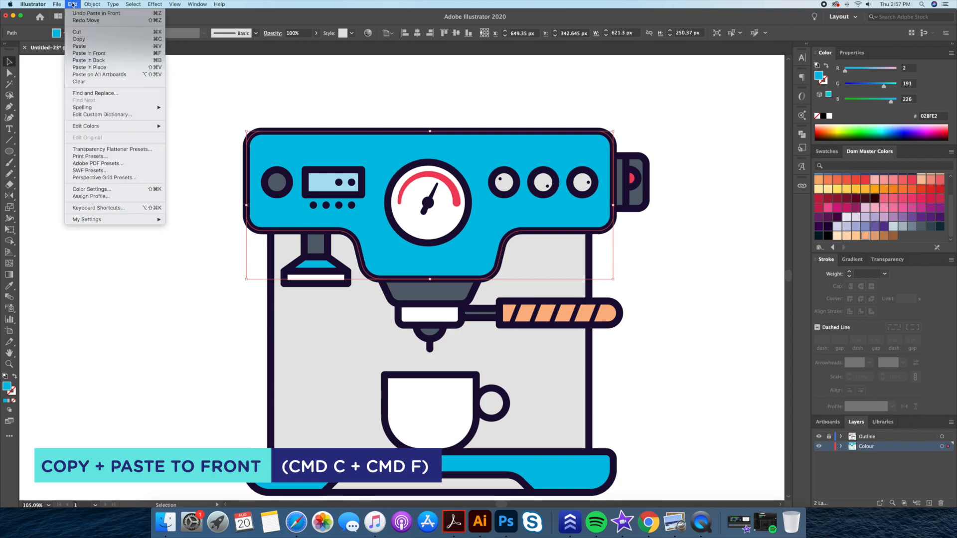
left_click(84, 39)
left_click(74, 5)
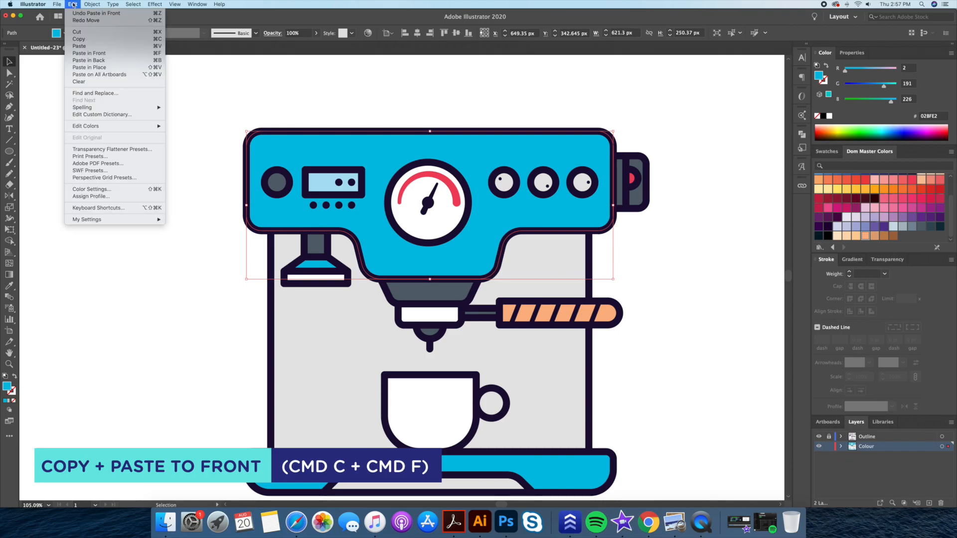
left_click(94, 53)
left_click_drag(343, 145, 190, 99)
left_click_drag(492, 157, 680, 77)
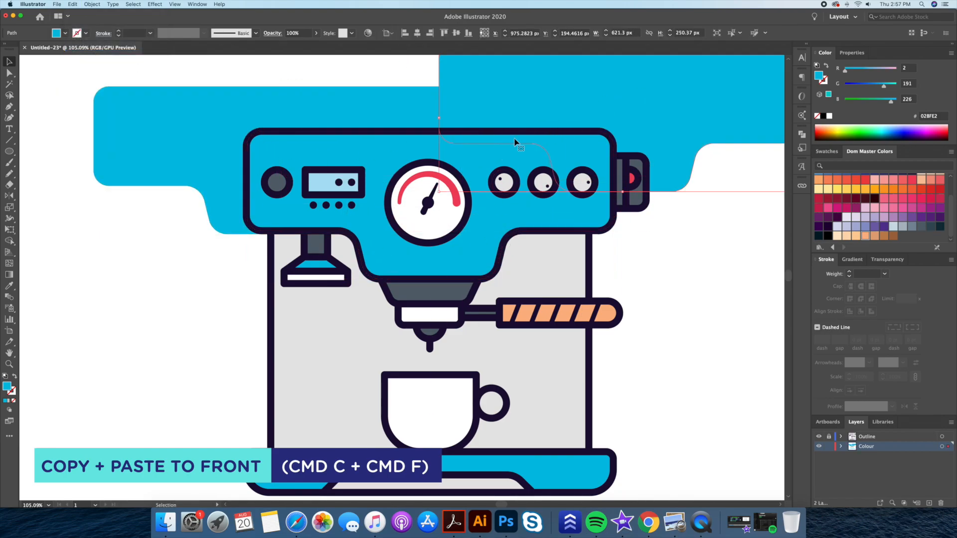
scroll(530, 141, "down", 8)
left_click_drag(625, 174, 566, 227)
left_click(567, 225)
left_click_drag(562, 174, 630, 144)
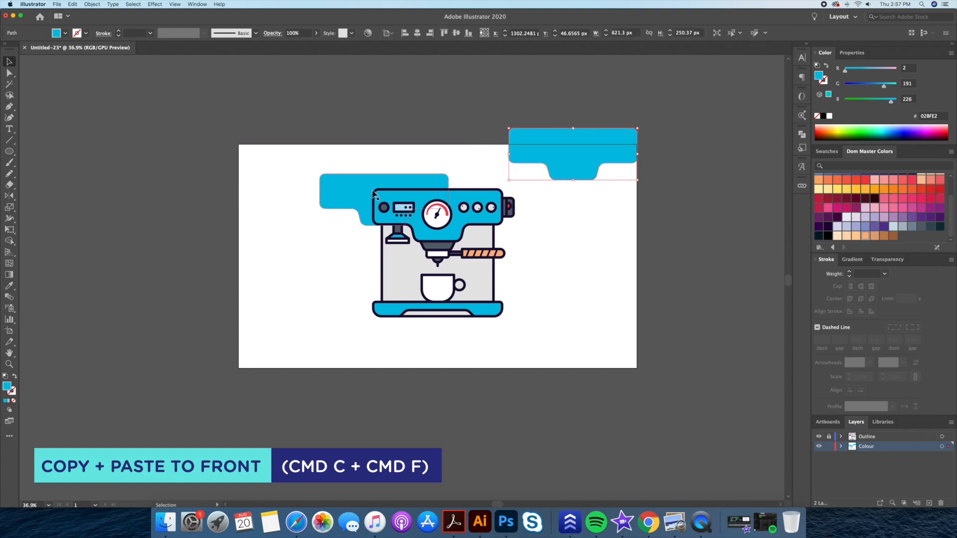
left_click_drag(373, 192, 329, 159)
left_click_drag(456, 200, 544, 246)
key("super+z")
key("super+z")
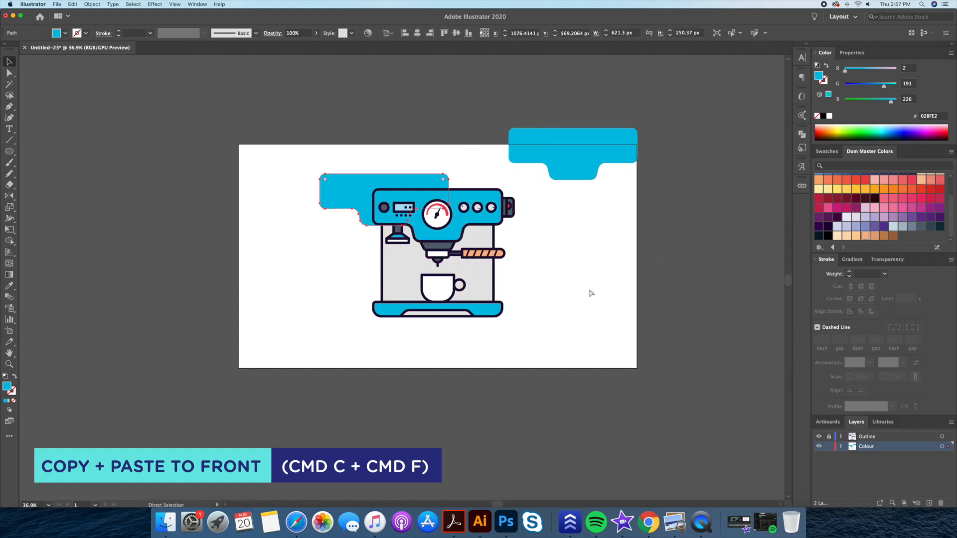
key("super+z")
key("super+z")
key("super+z")
key("super+z")
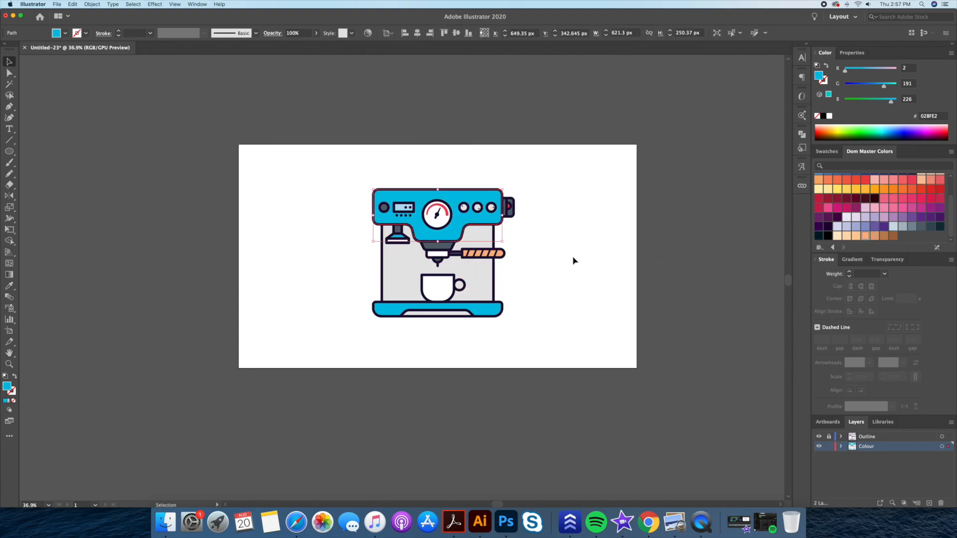
Select the front copy of the blue body shape and move it straight down by about 22 px.
left_click(573, 261)
key("z")
left_click_drag(419, 188, 482, 194)
key("v")
left_click(486, 204)
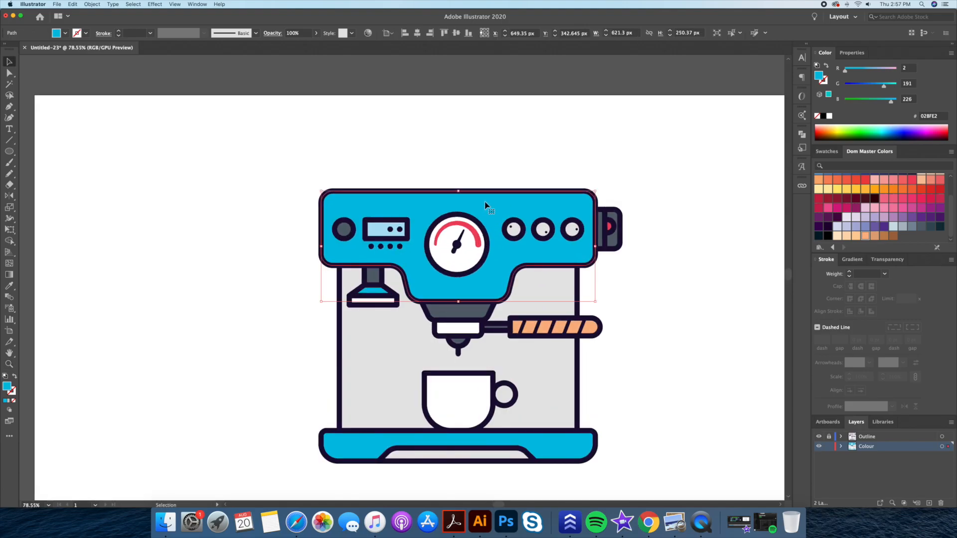
key("shift+Down")
key("shift+Down")
key("shift+Down")
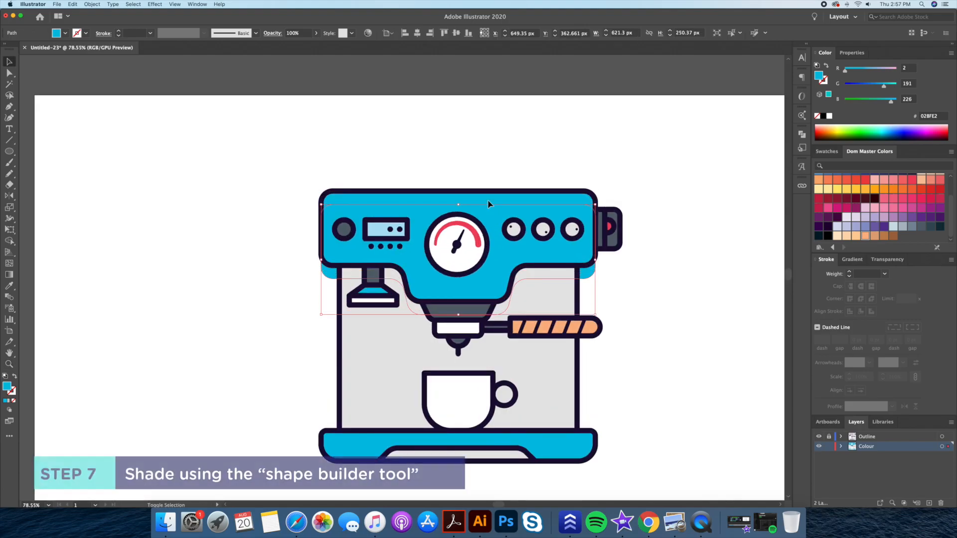
key("Up")
key("Up")
key("Up")
key("Up")
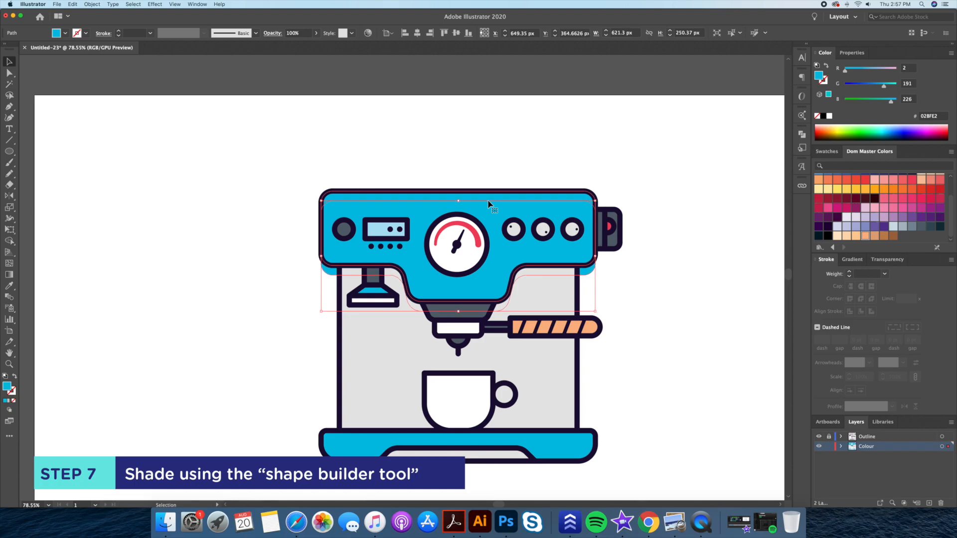
With both blue body shapes selected, use Shape Builder to unify their overlap and remove the part hanging below the body outline.
scroll(517, 220, "up", 5)
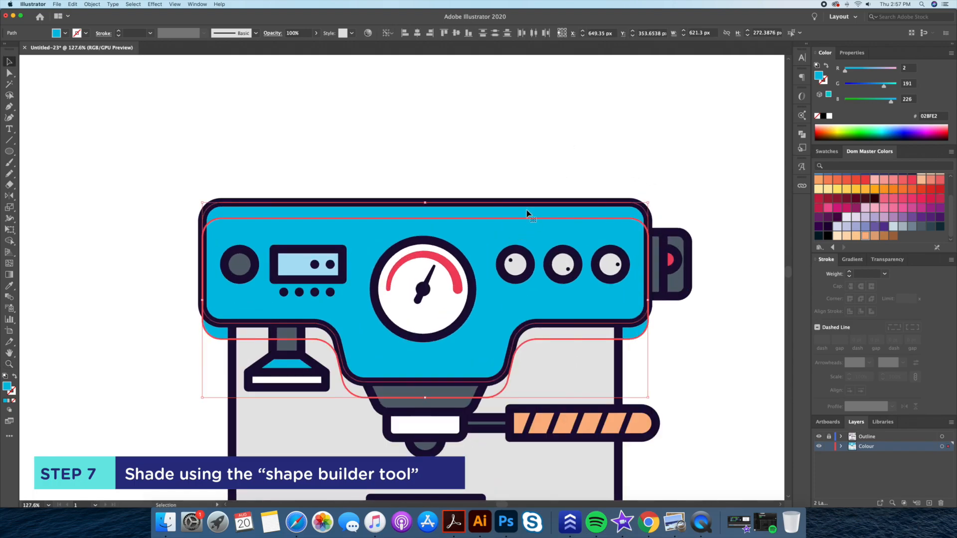
left_click(9, 241)
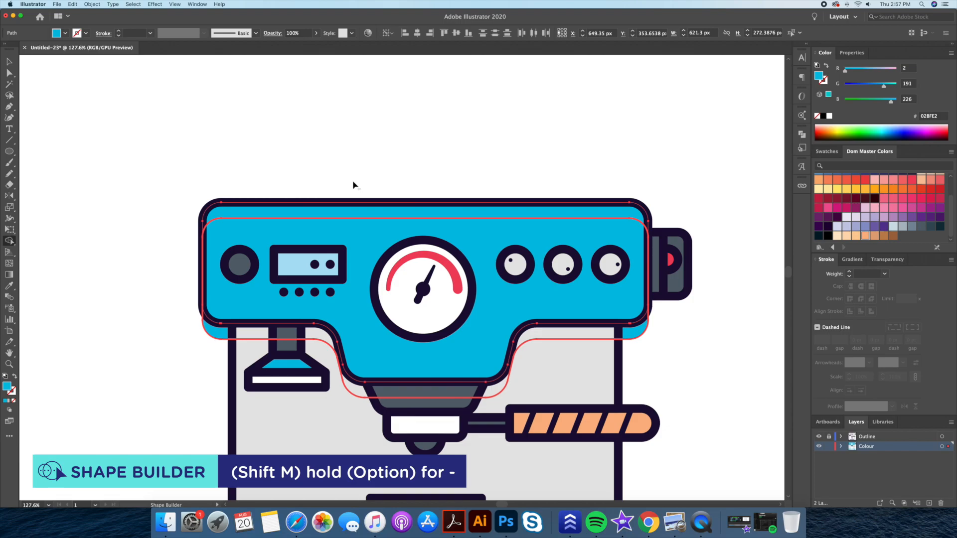
left_click(353, 265)
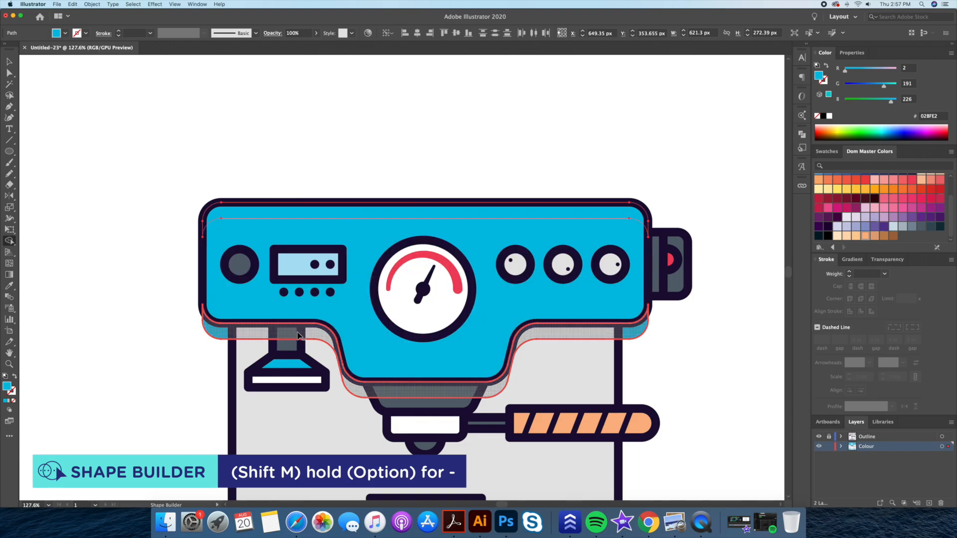
left_click(298, 336, "alt")
key("v")
left_click(187, 346)
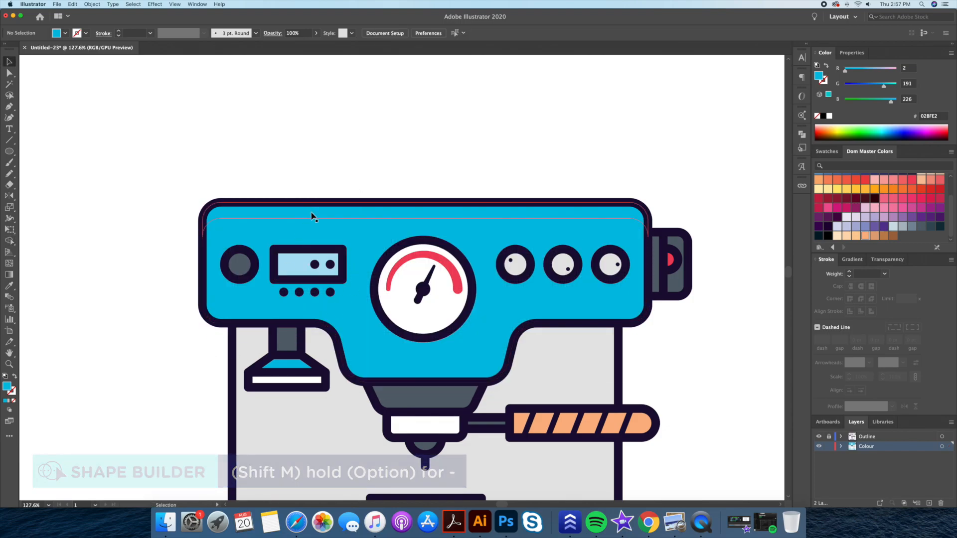
left_click_drag(312, 205, 317, 136)
left_click_drag(349, 233, 347, 280)
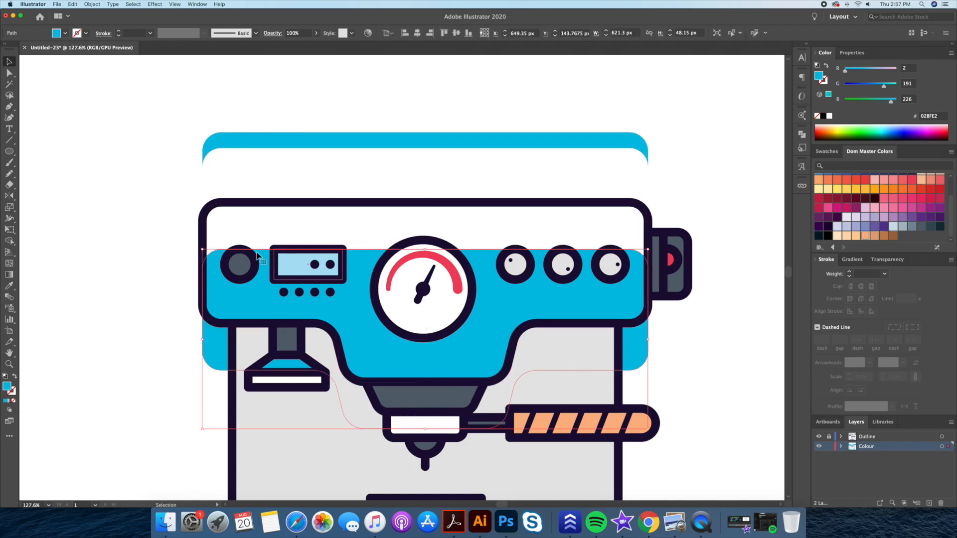
key("ctrl+z")
key("ctrl+z")
Fill the thin strip along the machine body's upper edge with white sampled from the canvas.
key("i")
left_click(321, 167)
key("v")
left_click(335, 164)
Set the opacity of the white highlight strip on the machine body to 30%.
key("space")
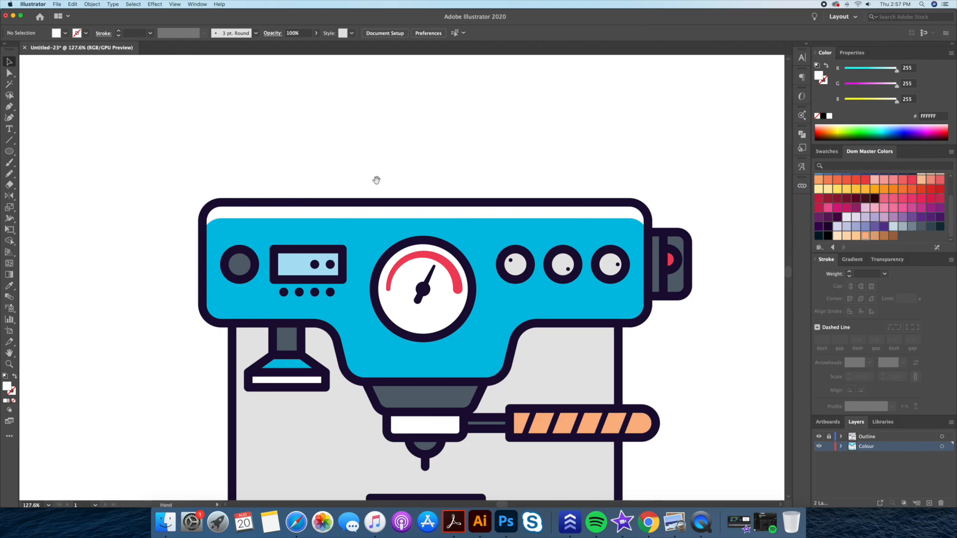
left_click_drag(376, 180, 360, 135)
left_click(395, 174)
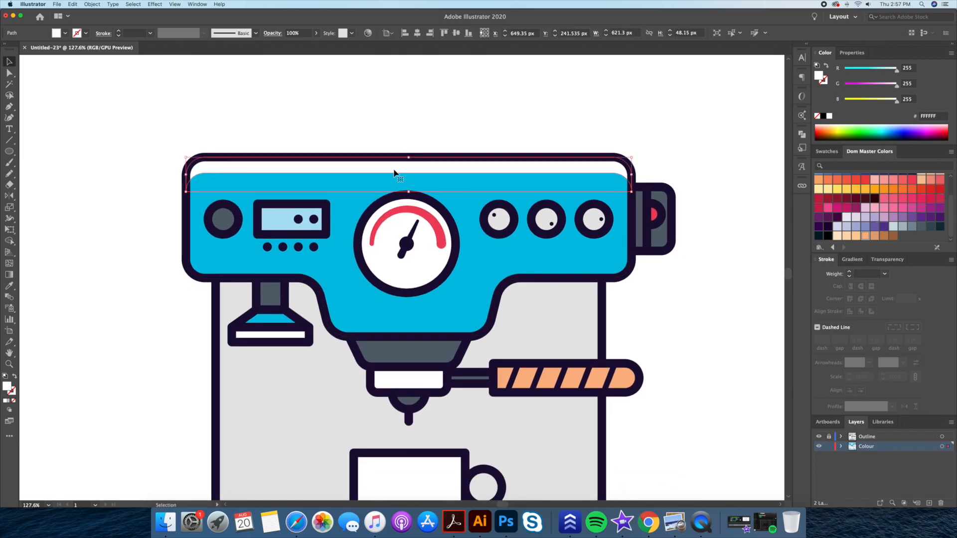
left_click(888, 260)
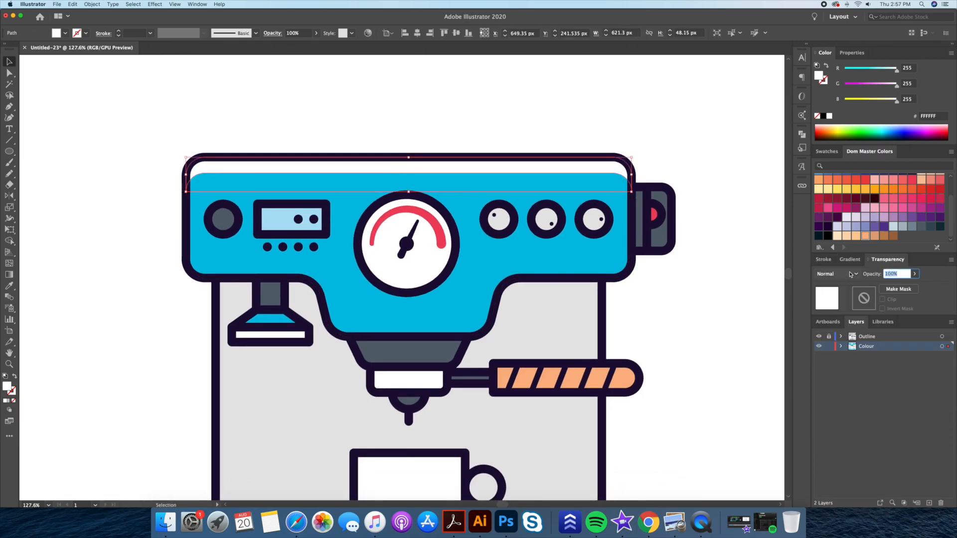
key("shift+Down")
key("shift+Down")
key("shift+Down")
key("shift+Down")
key("shift+Down")
key("shift+Down")
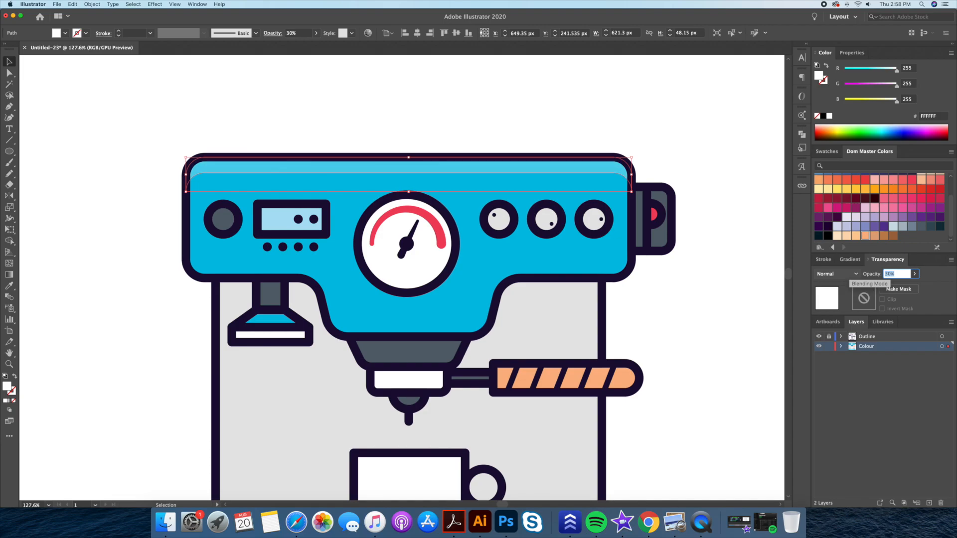
Isolate the light blue display screen on the machine body and draw a rectangle about 153 px wide covering its upper half.
left_click(759, 275)
left_click_drag(648, 279, 576, 304)
left_click_drag(576, 304, 522, 282)
left_click(335, 197)
key("v")
left_click(315, 212)
double_click(314, 212)
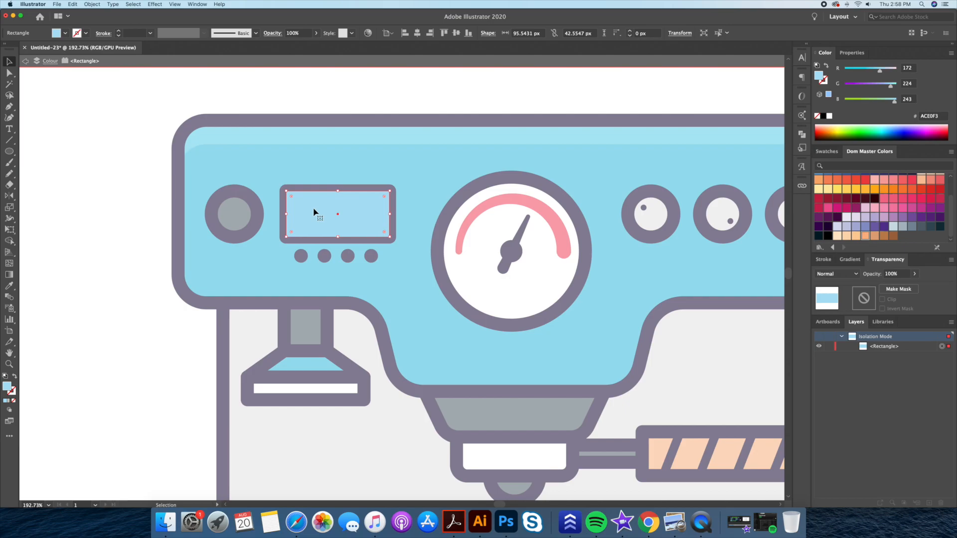
left_click(39, 148)
left_click(9, 151)
left_click(50, 152)
left_click_drag(254, 169, 420, 214)
Use Shape Builder to trim the drawn rectangle to the display, leaving a separate upper half.
key("v")
left_click(362, 238, "shift")
key("shift+m")
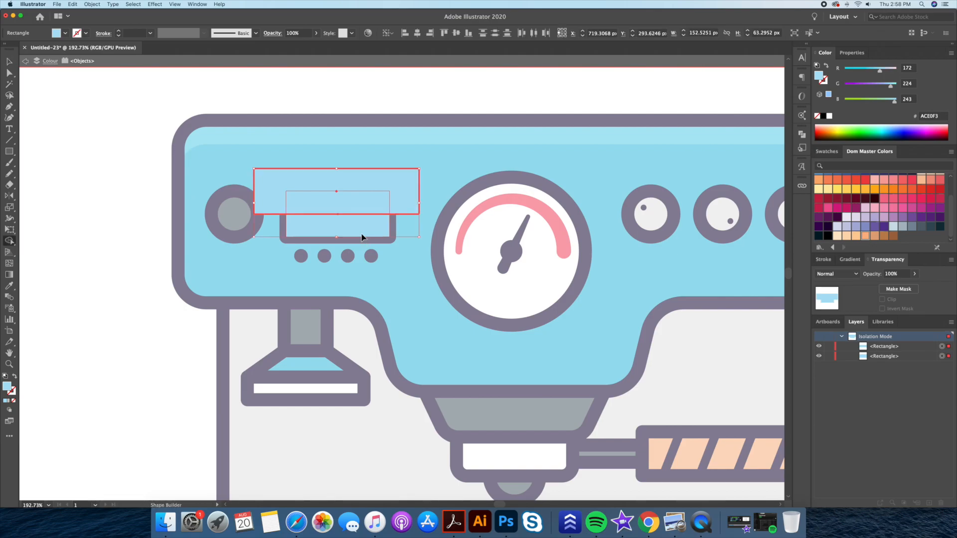
left_click(409, 192, "alt")
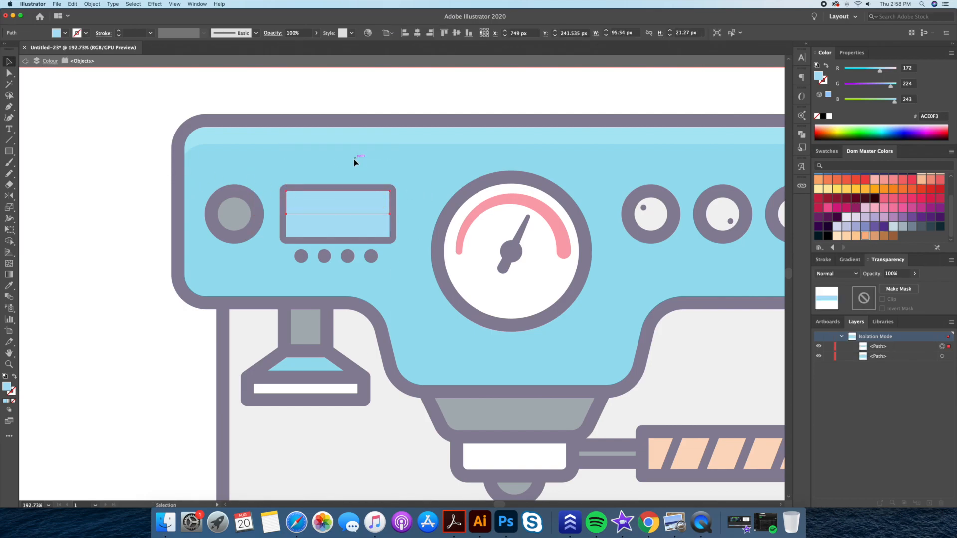
Leave isolation and give the display's upper half the white 30% opacity look sampled from the body's highlight strip.
double_click(137, 138)
left_click(322, 201)
key("i")
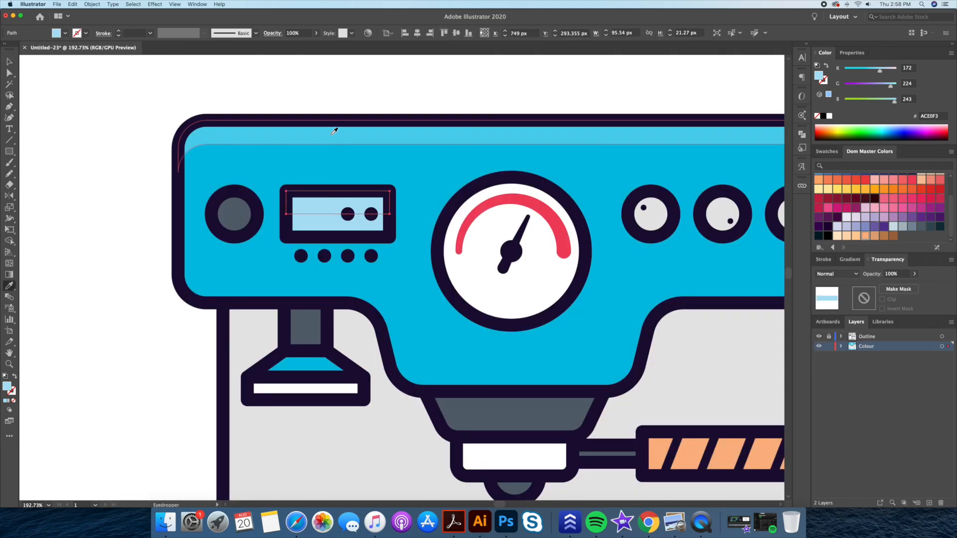
left_click(334, 131)
key("v")
left_click(122, 166)
Isolate the gauge's white circle and paste two copies of it in front.
left_click_drag(510, 206, 319, 206)
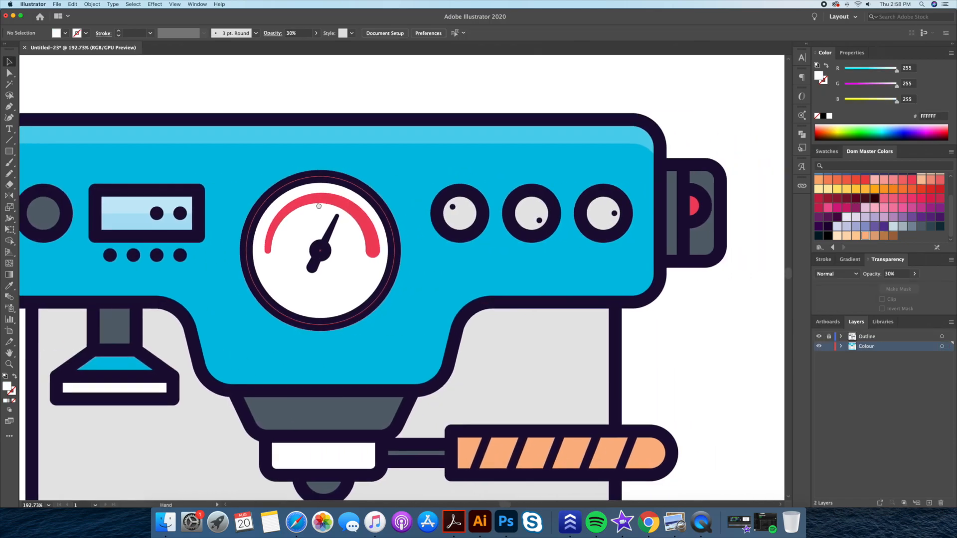
left_click(348, 285)
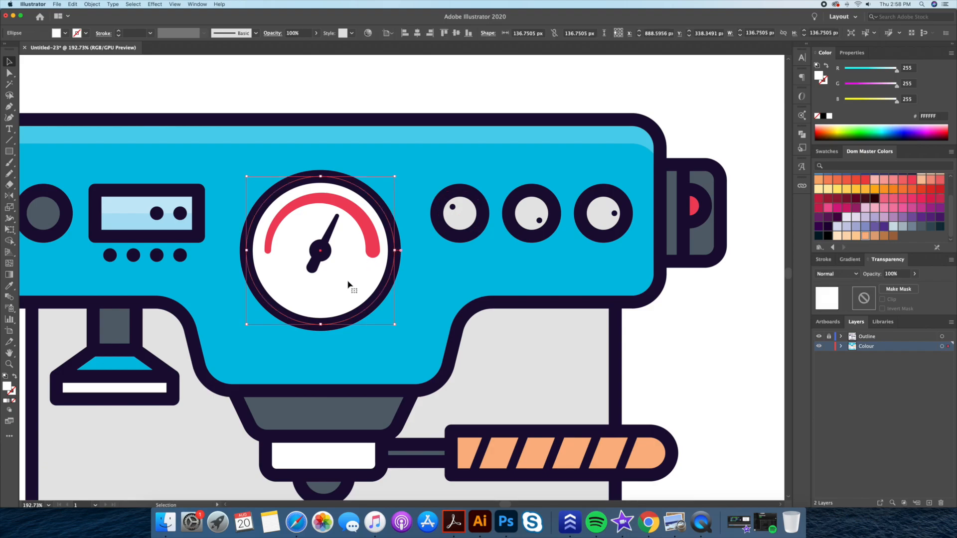
double_click(349, 285)
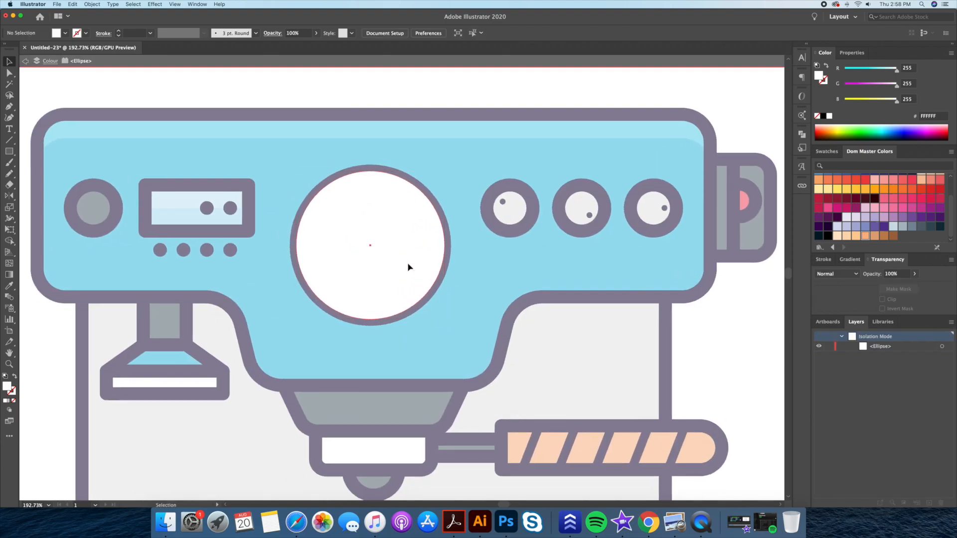
left_click(92, 5)
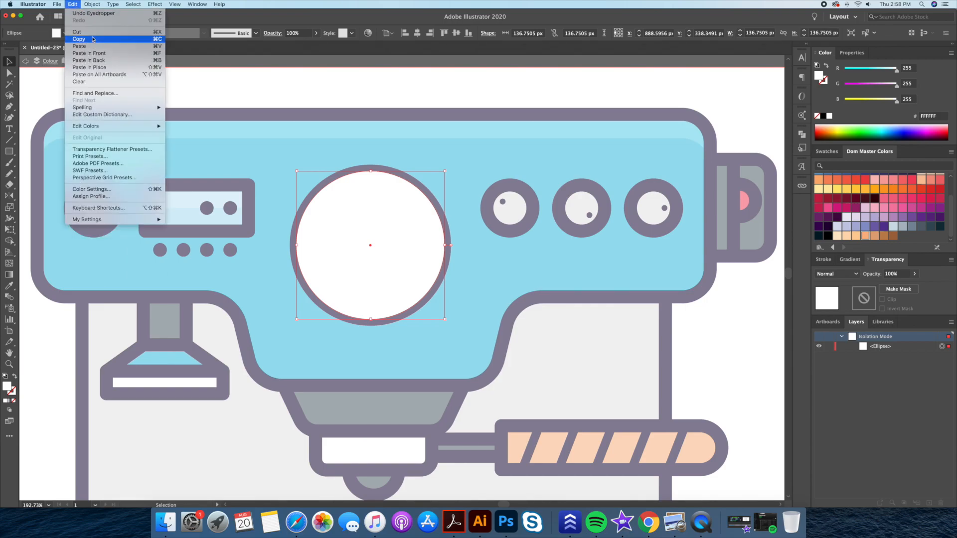
left_click(76, 4)
left_click(76, 5)
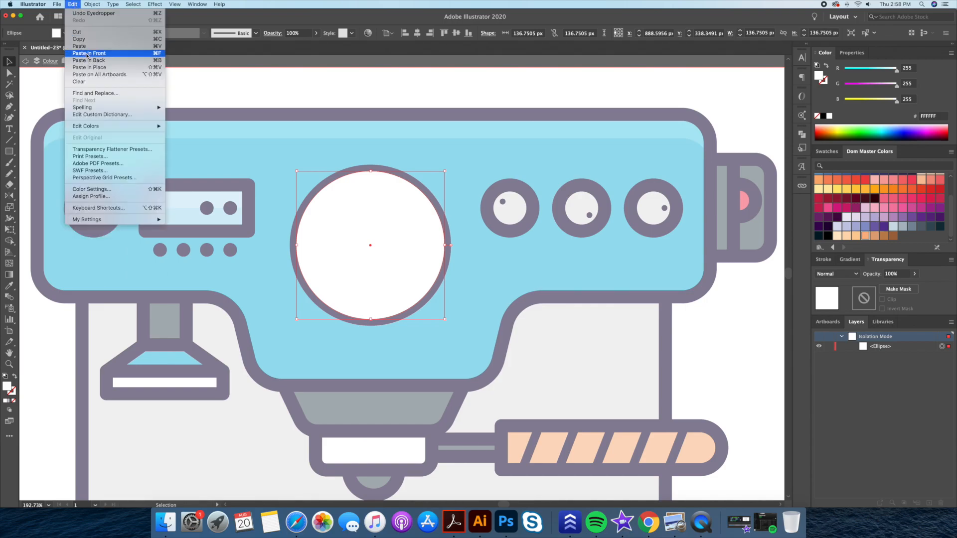
left_click(86, 56)
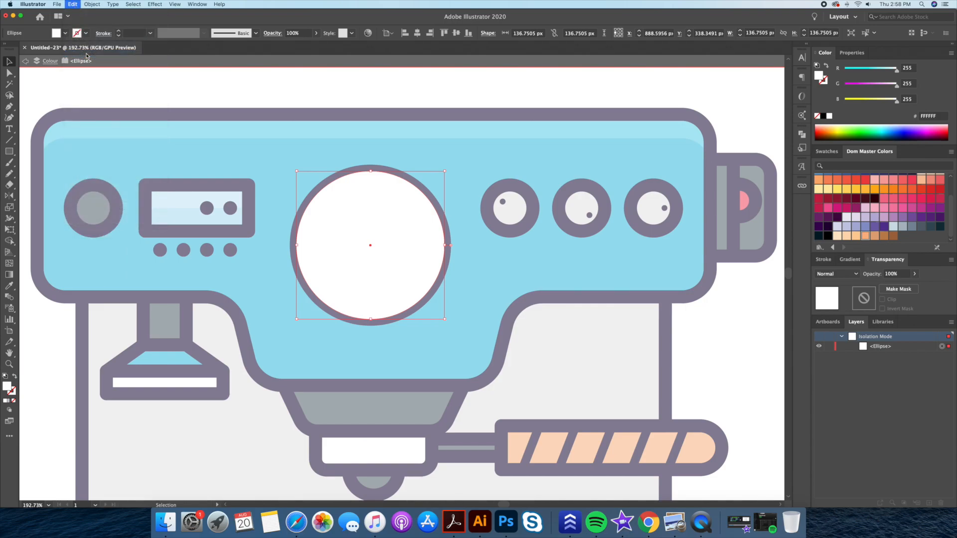
left_click(76, 6)
left_click(82, 40)
left_click(75, 6)
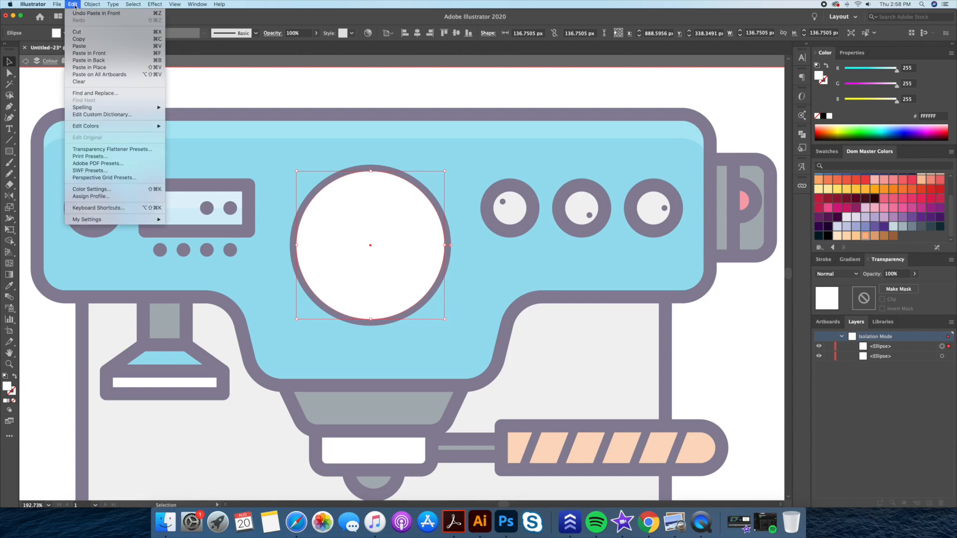
left_click(92, 53)
left_click_drag(371, 214, 408, 214)
key("super+z")
key("super+z")
key("super+shift+a")
Move the front copy of the gauge circle 10 px right and 12 px down.
left_click(389, 231)
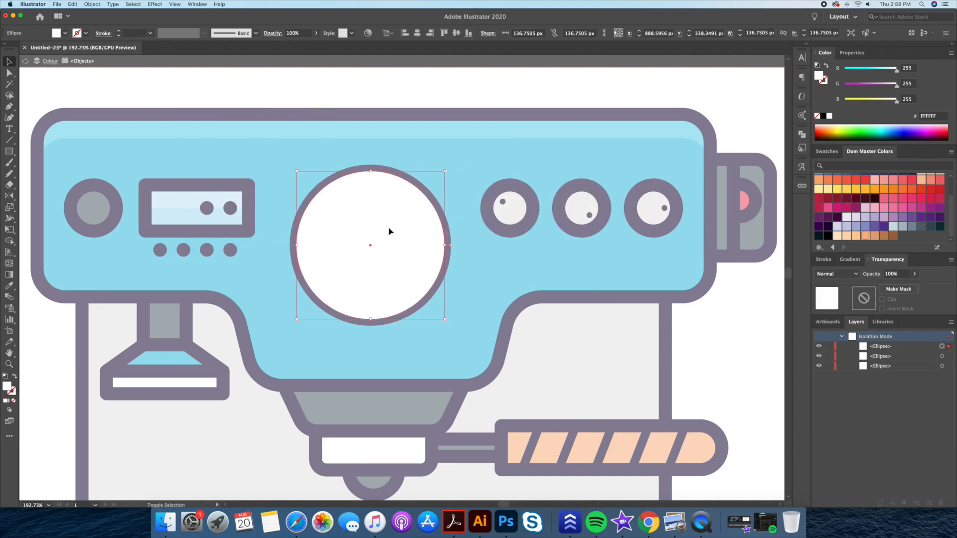
key("shift+Right")
key("shift+Down")
key("shift+Left")
key("shift+Right")
key("shift+Left")
key("Down")
key("Down")
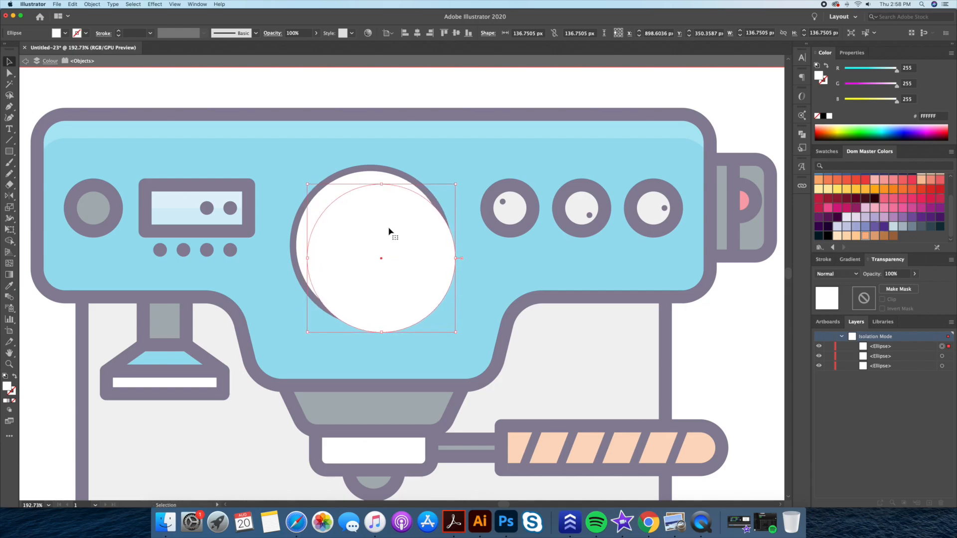
Use Shape Builder to remove the offset circle and its overlap, leaving a crescent along the gauge's upper-left edge, and exit isolation.
left_click(371, 178, "shift")
key("shift+m")
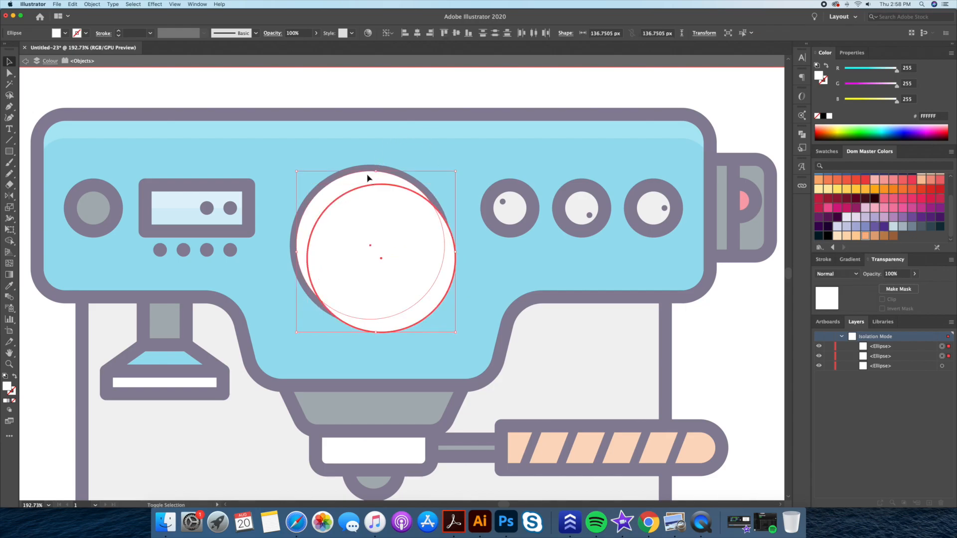
left_click_drag(398, 267, 549, 351)
key("v")
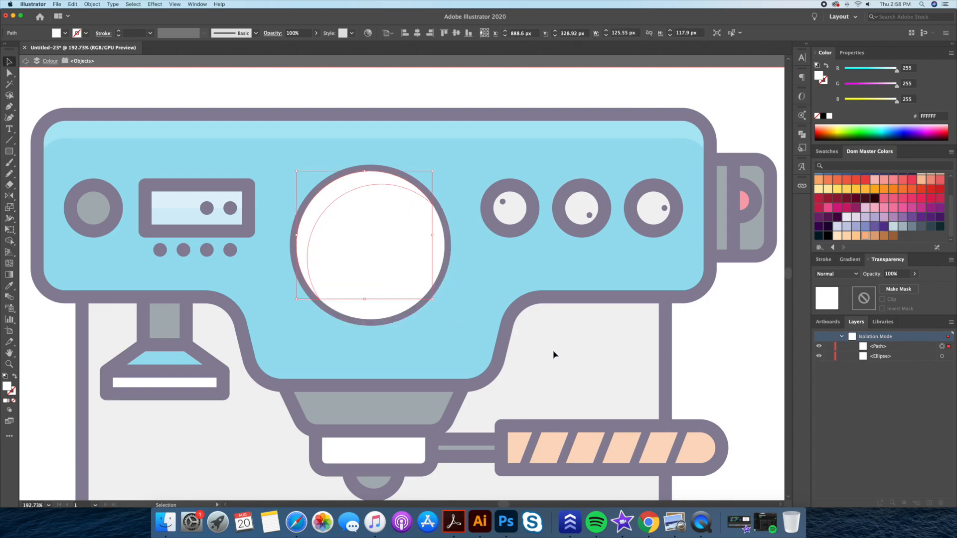
left_click(554, 353)
double_click(369, 100)
Fill the gauge crescent with the light gray E6E6E6 sampled from the machine's back panel.
left_click(351, 188)
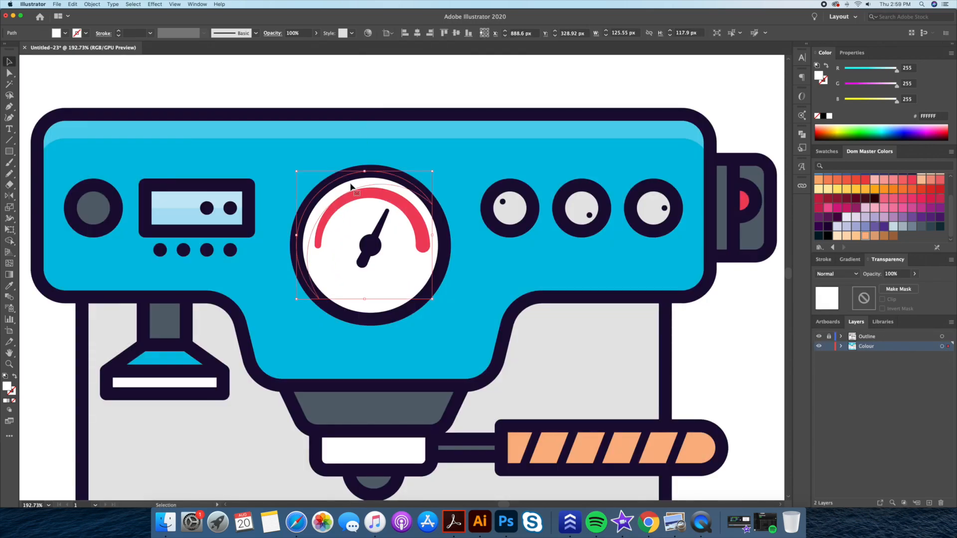
key("i")
left_click(556, 320)
key("v")
left_click(696, 318)
Rotate the gray crescent half a turn and place it along the gauge's lower-right edge.
left_click(344, 194)
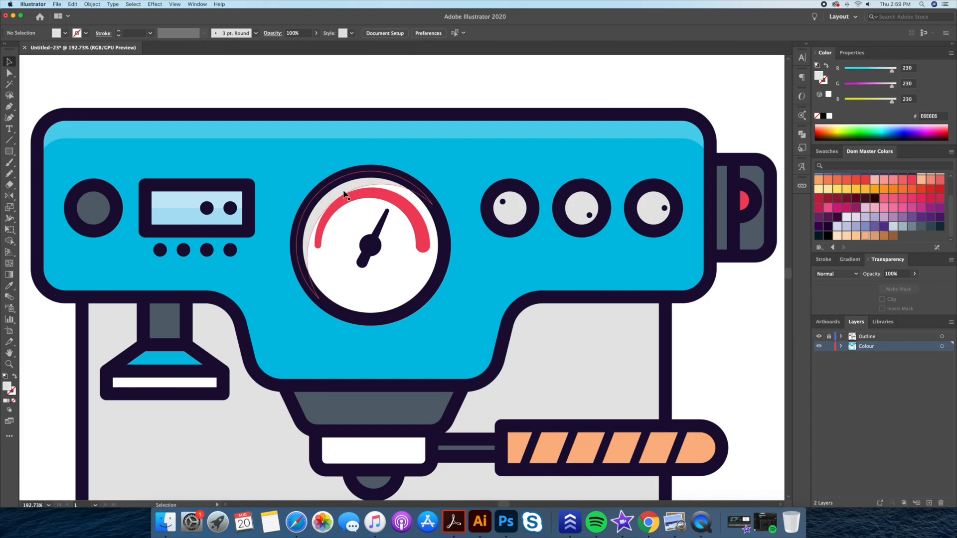
left_click_drag(437, 170, 385, 312)
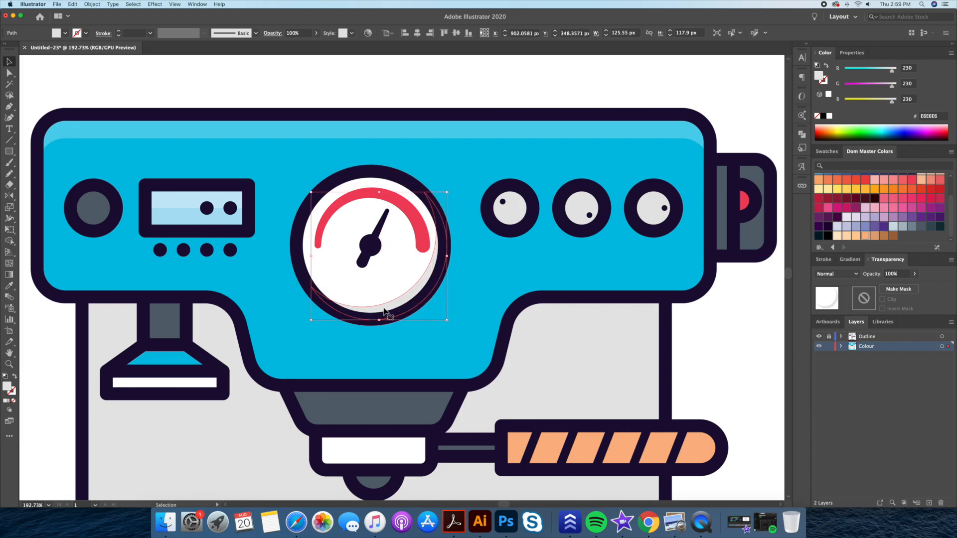
left_click(701, 322)
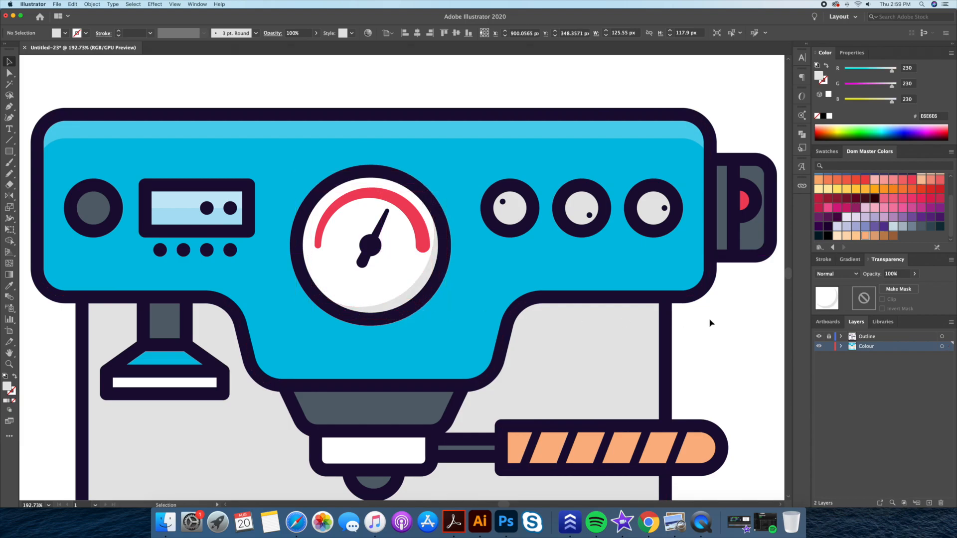
Draw a light gray circle about 20 px in diameter in the lower-right part of the gauge face.
left_click_drag(9, 157, 43, 174)
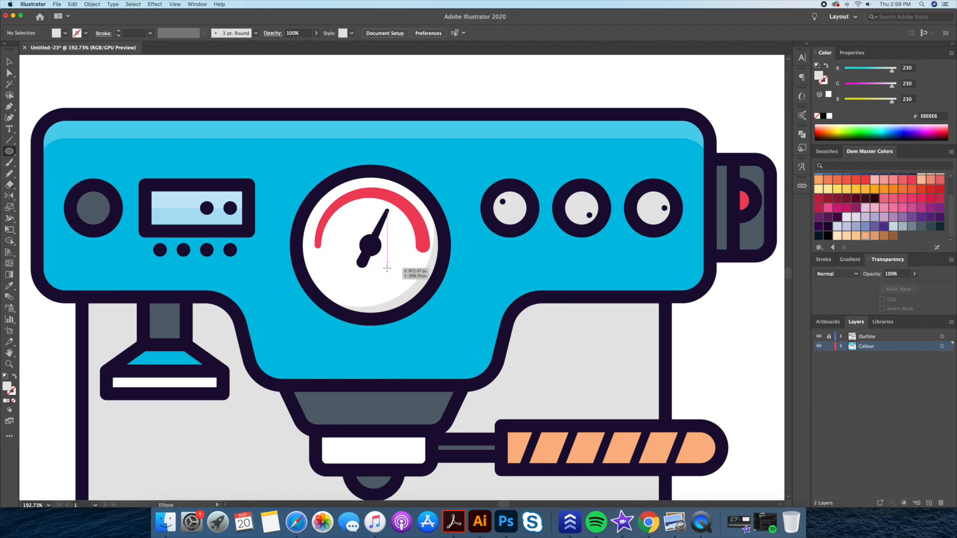
left_click_drag(352, 272, 407, 274)
key("v")
left_click(691, 332)
left_click(702, 332)
Reshape the small gray circle on the gauge into a narrow ellipse about 34 px long and tilt it parallel to the crescent shadow.
key("z")
left_click_drag(690, 337, 565, 289)
left_click_drag(492, 211, 404, 206)
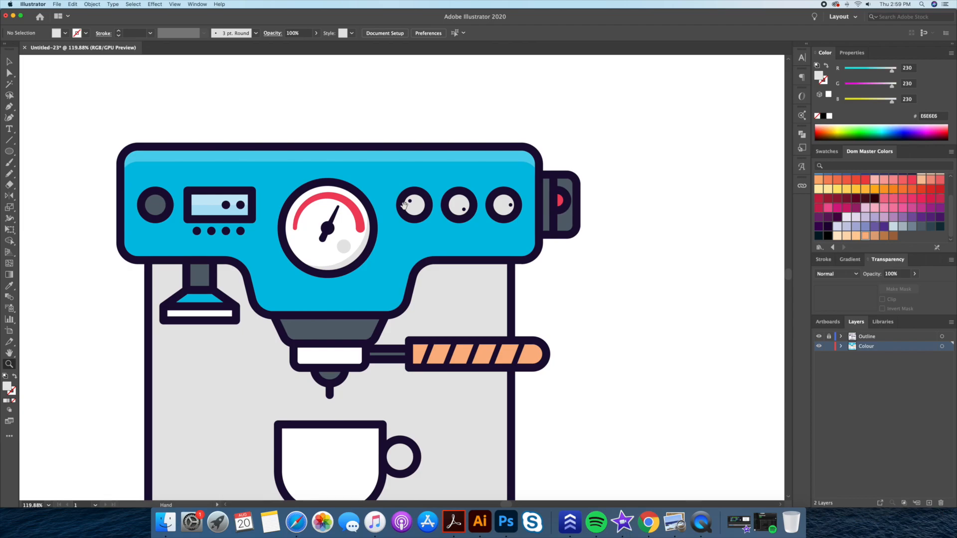
left_click_drag(335, 230, 444, 203)
key("v")
left_click(367, 273)
left_click_drag(364, 257, 364, 243)
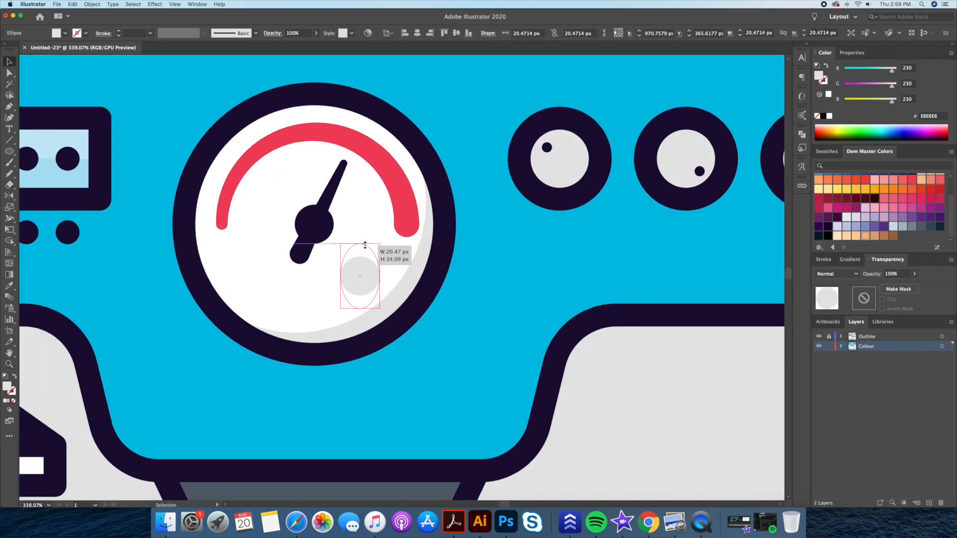
left_click_drag(382, 277, 366, 277)
key("r")
left_click_drag(373, 243, 372, 290)
key("v")
left_click(649, 376)
Isolate the round button's dark gray circle and cut a crescent along its upper-left edge with an offset copy and Shape Builder.
left_click_drag(649, 356, 541, 357)
left_click(423, 116)
left_click_drag(356, 138, 394, 131)
left_click_drag(244, 226, 316, 216)
double_click(287, 257)
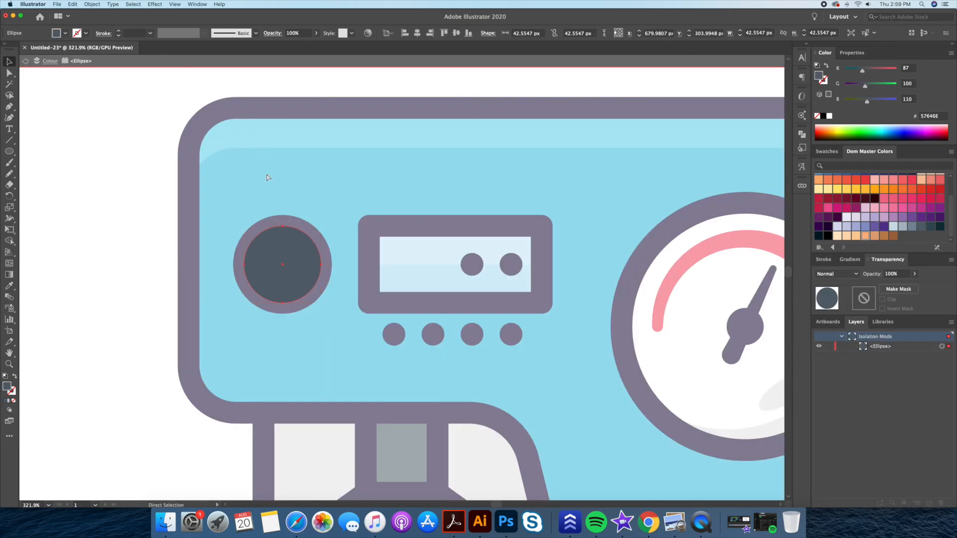
left_click_drag(288, 258, 322, 304)
key("shift+m")
key("v")
double_click(181, 245)
Give the round button's crescent the body highlight's white 30% opacity look and nudge it 2 px right and 2 px down.
left_click(279, 241)
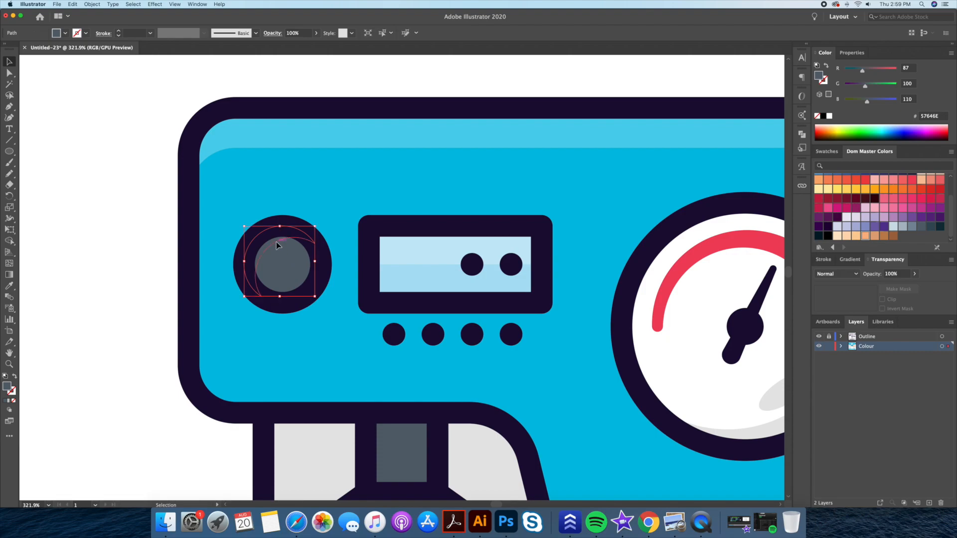
key("Right")
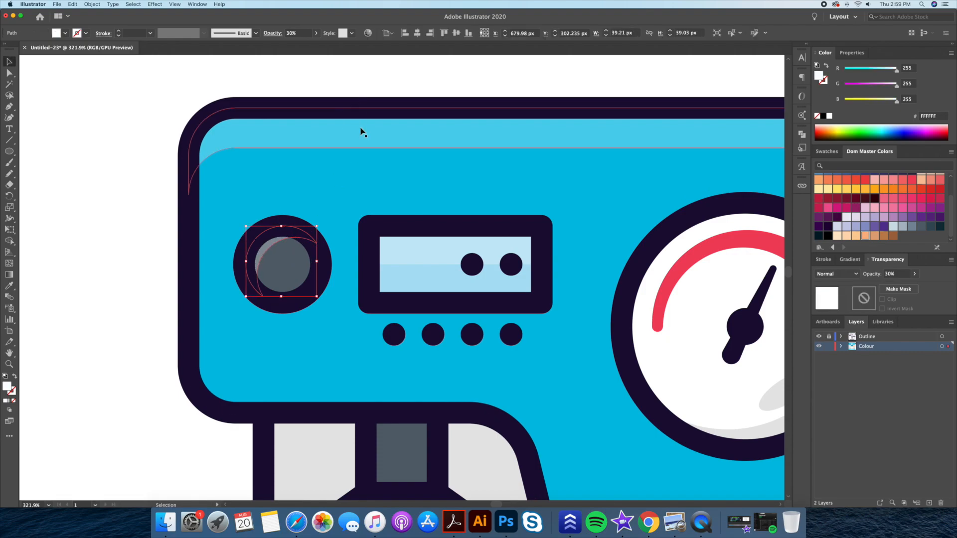
key("Down")
key("Down")
key("Right")
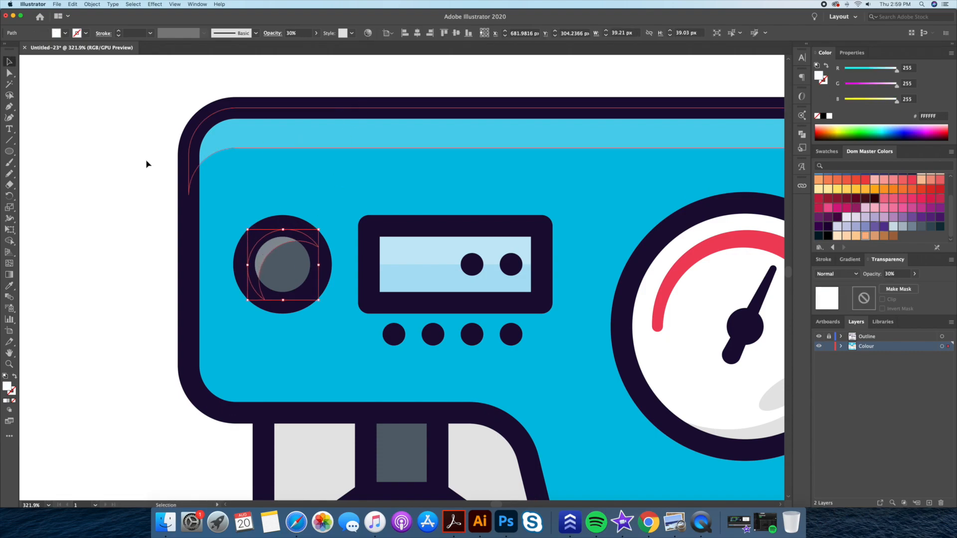
left_click(208, 113)
Copy the first control knob's gray circle in front and move the top copy 11 px left and 12 px up.
key("z")
left_click_drag(243, 114, 164, 117)
key("space")
left_click_drag(356, 142, 248, 149)
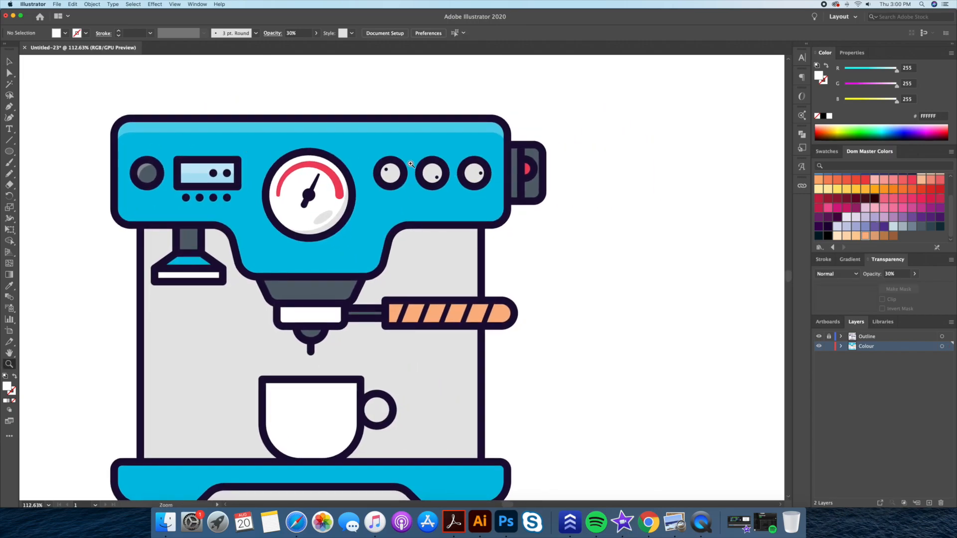
left_click_drag(411, 164, 439, 165)
key("v")
left_click(363, 188)
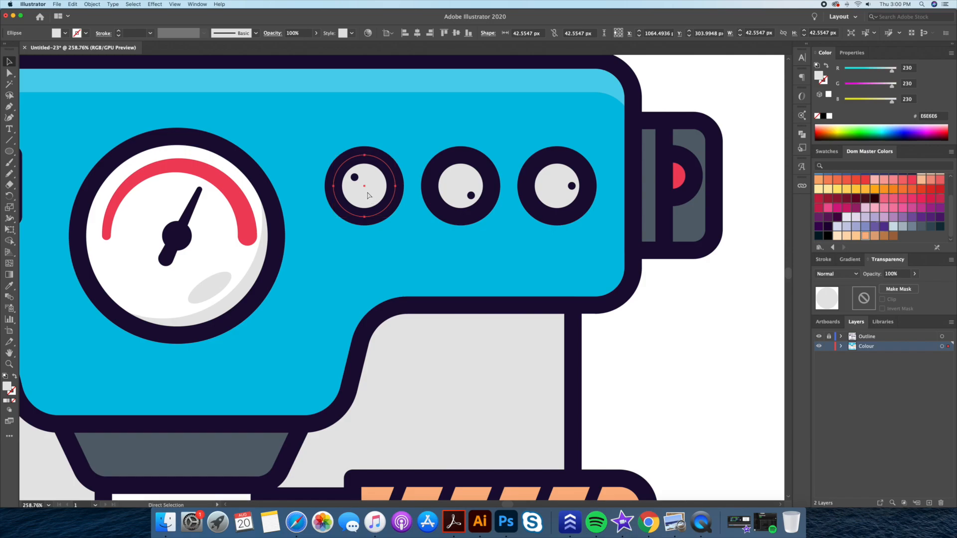
key("Left")
key("shift+Left")
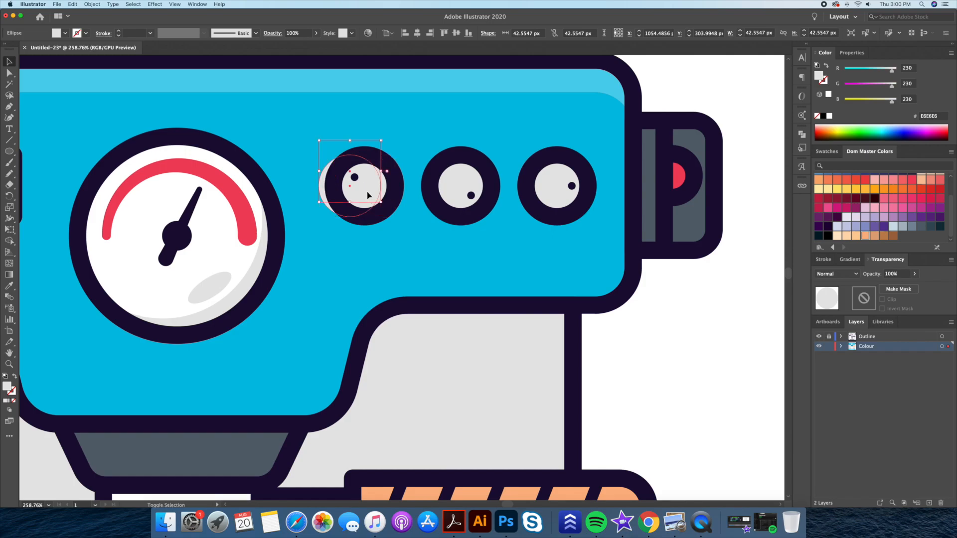
key("shift+Up")
key("Left")
key("Up")
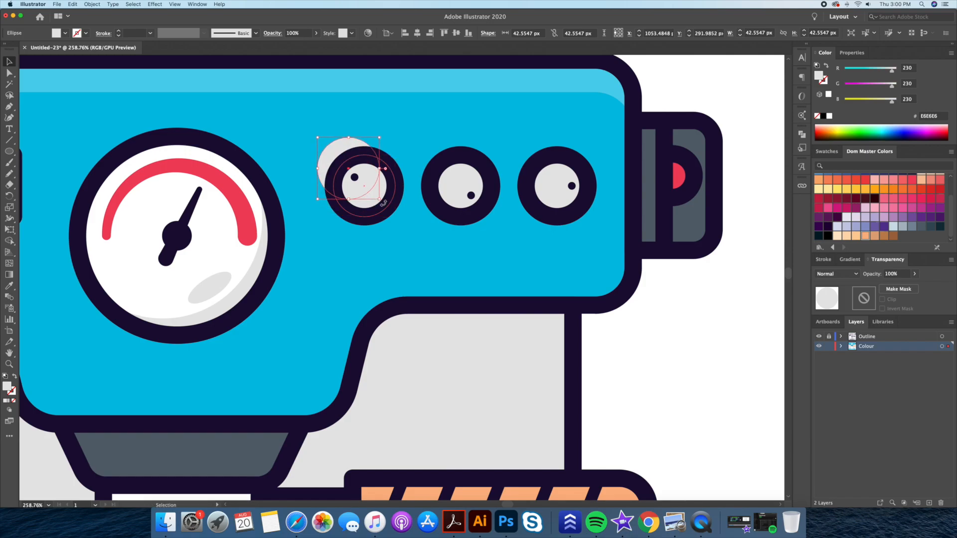
Use Shape Builder to remove the offset circle and its overlap, leaving a crescent along the first knob's lower-right edge.
left_click(362, 209, "shift")
key("shift+m")
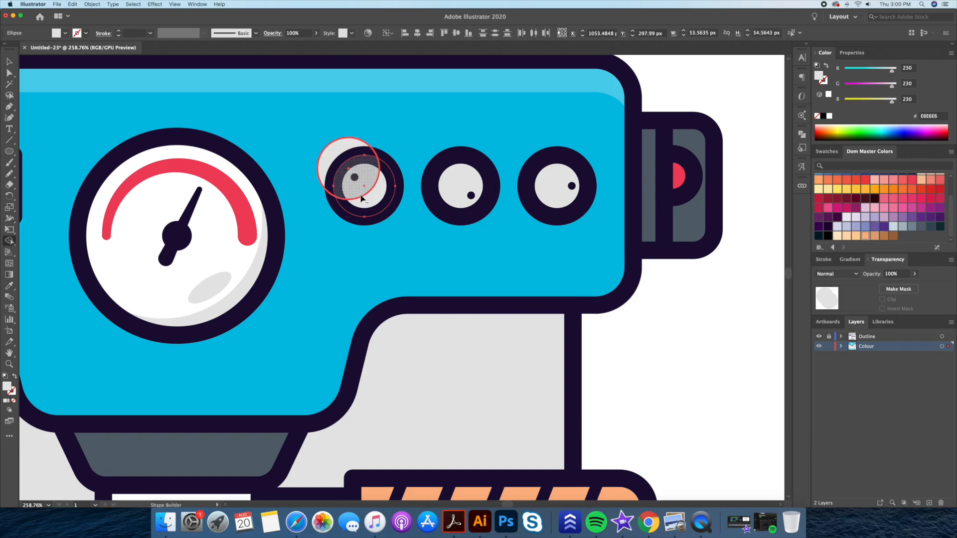
left_click_drag(361, 196, 300, 147)
key("v")
left_click(668, 328)
Fill the first knob's crescent with the darker gray swatch CCCCCC.
left_click(380, 202)
key("i")
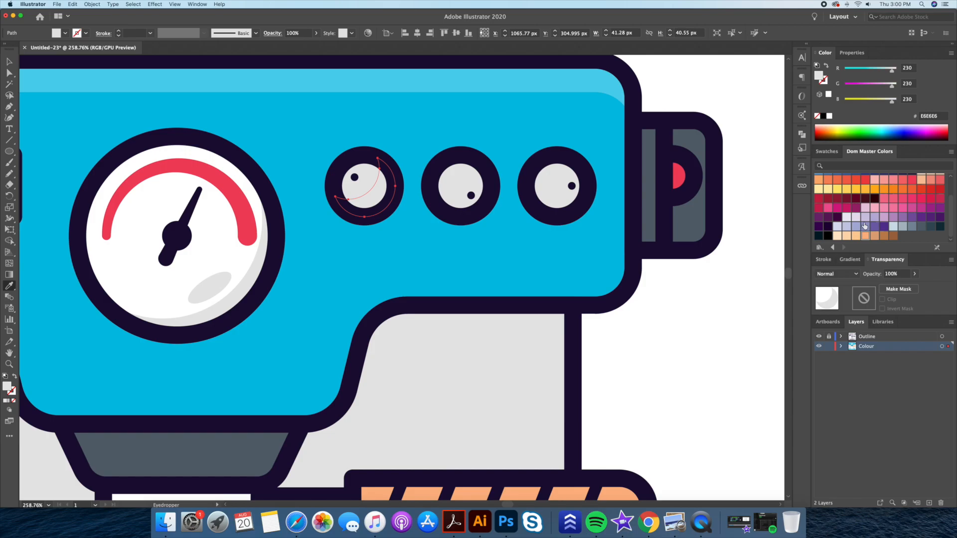
left_click(833, 154)
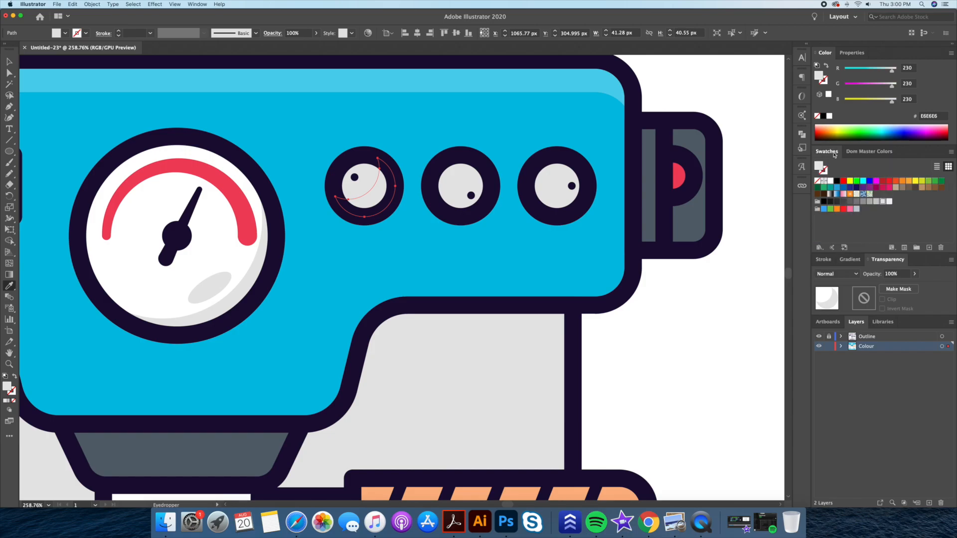
left_click(877, 202)
key("v")
left_click(682, 304)
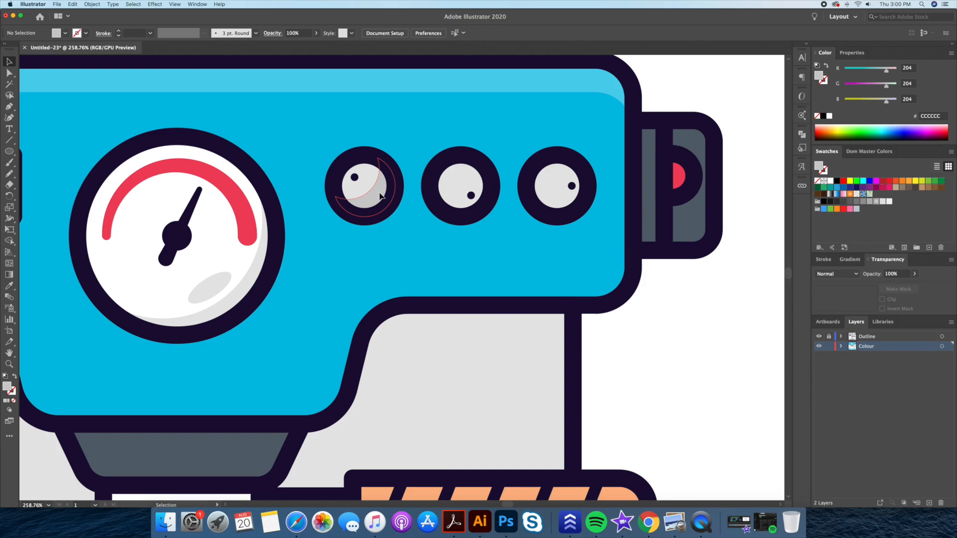
Copy the first control knob's gray crescent onto the second and third knobs at the same position.
left_click(478, 199)
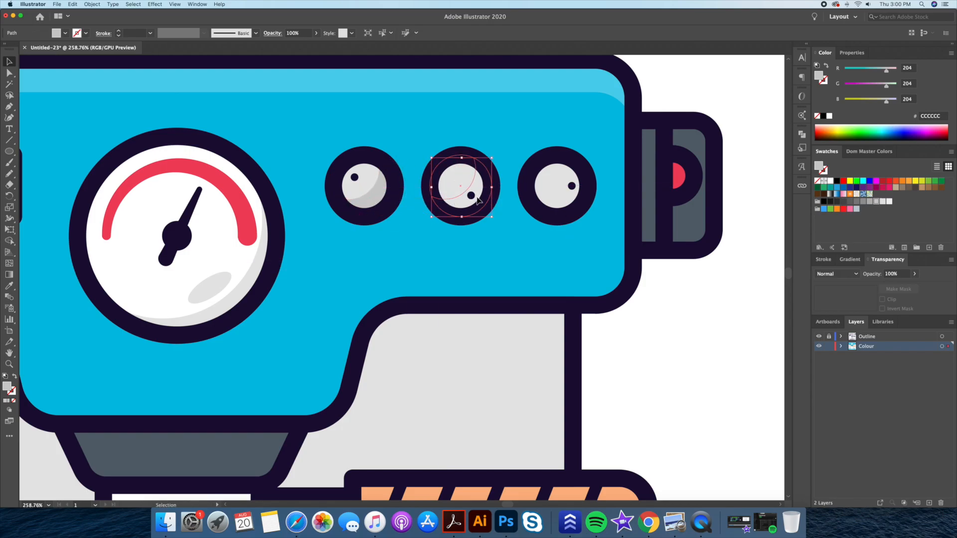
key("a")
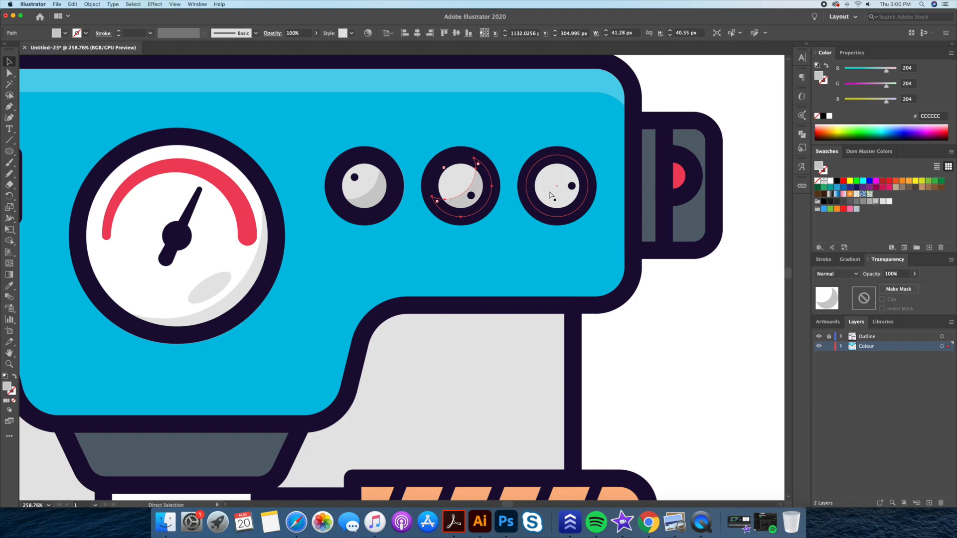
left_click(653, 321)
left_click_drag(462, 211, 561, 215)
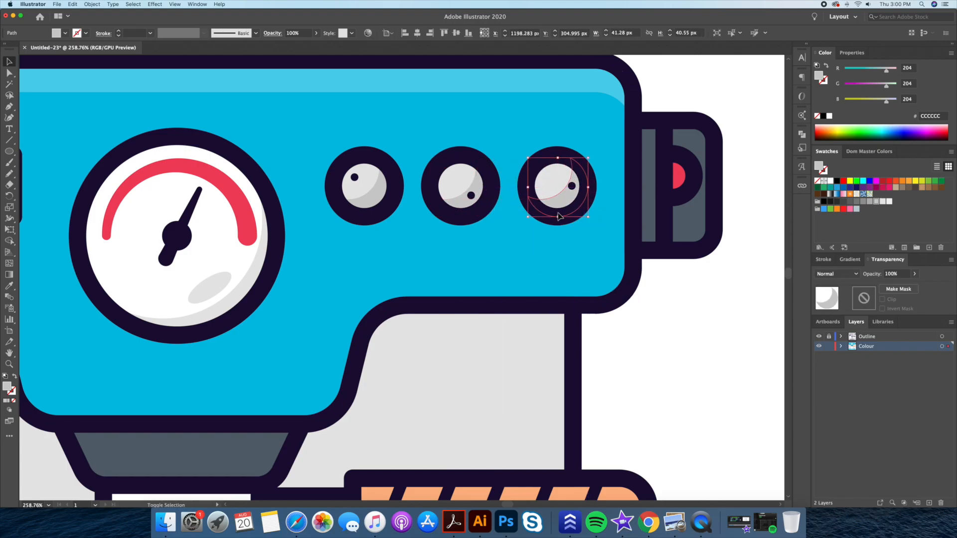
left_click(678, 328)
Isolate the dark gray side control and draw a rectangle covering its upper half.
left_click_drag(436, 139, 411, 136)
left_click_drag(570, 136, 488, 138)
key("v")
left_click(454, 213)
double_click(454, 213)
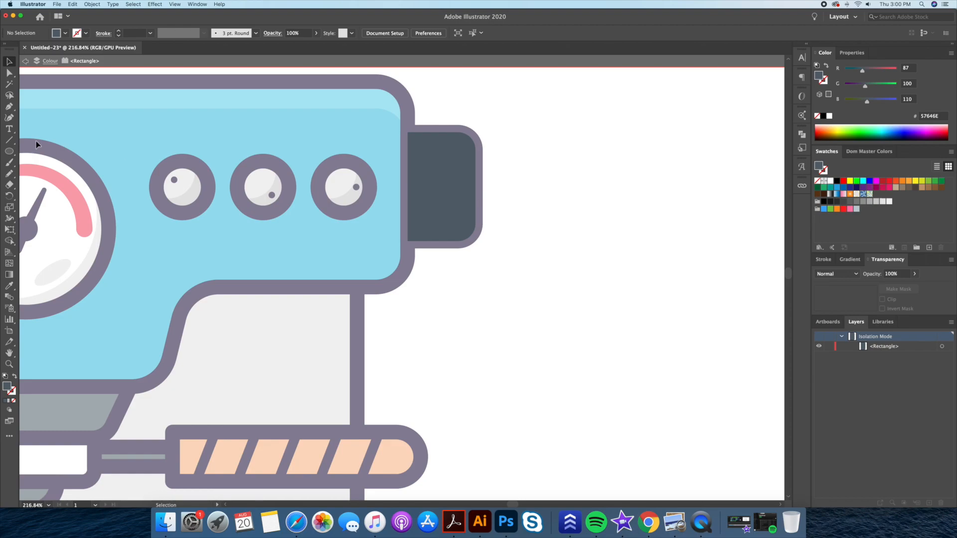
left_click_drag(9, 155, 48, 151)
mouse_move(528, 107)
left_mouse_down()
mouse_move(390, 195)
mouse_move(376, 188)
left_mouse_up()
Use Shape Builder to remove the rectangle's part outside the side control, keeping separate upper and lower halves, and exit isolation.
key("v")
left_click(438, 214, "shift")
left_click(513, 181)
left_click(463, 214, "shift")
key("shift+m")
left_click(510, 172, "alt")
key("v")
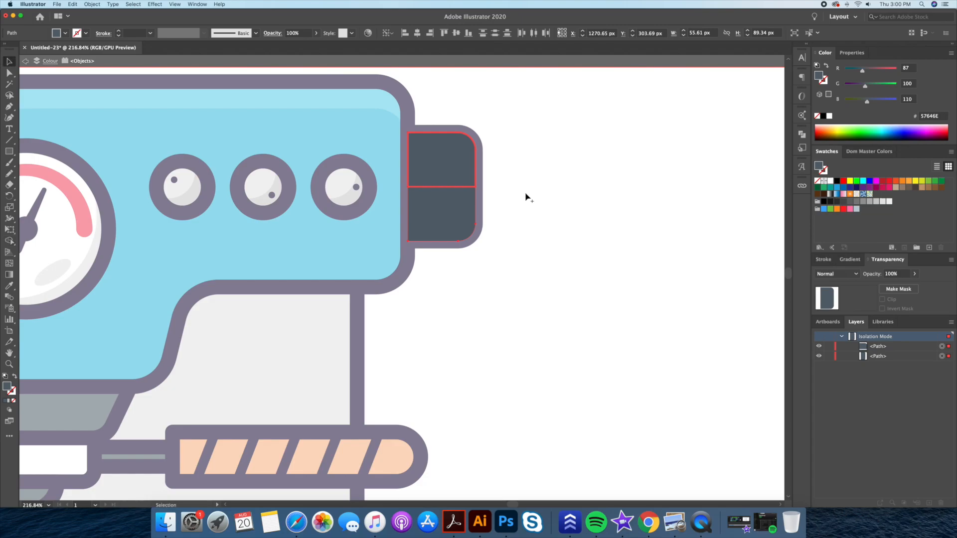
double_click(527, 197)
Give the side control's upper half the body highlight's translucent white look.
left_click(444, 150)
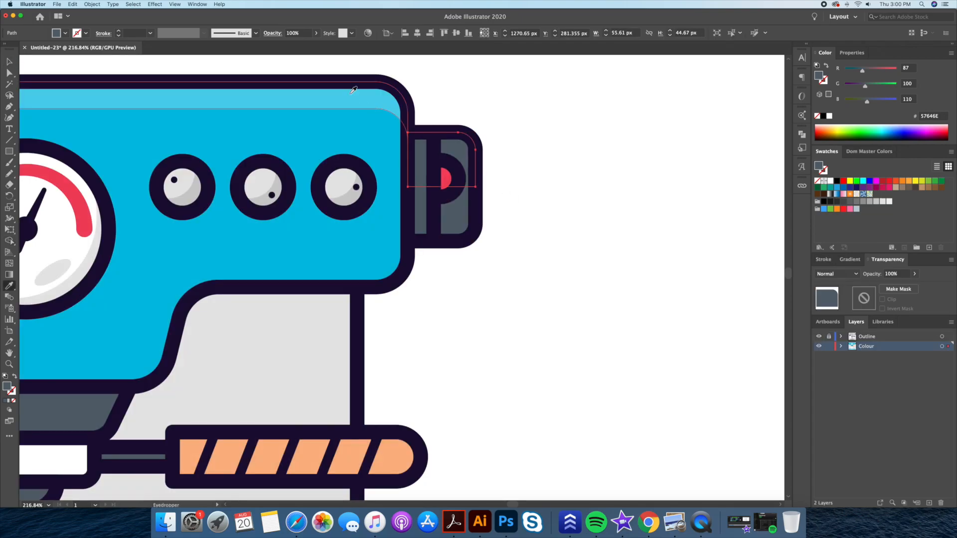
key("3")
left_click(576, 127)
left_click_drag(576, 126, 527, 157)
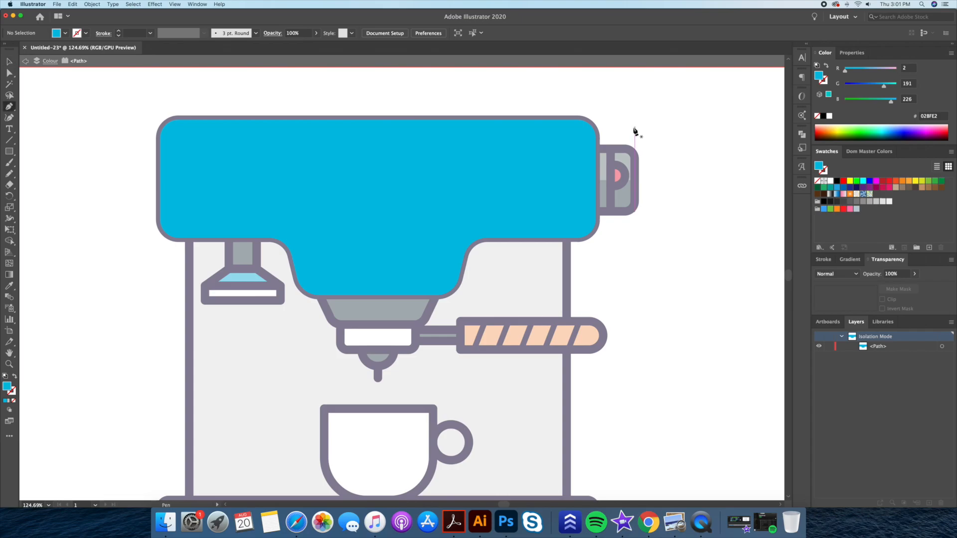
With the body isolated, draw a closed Pen shape over its lower-right part, with a curved edge sweeping from upper right to lower left.
left_click(628, 124)
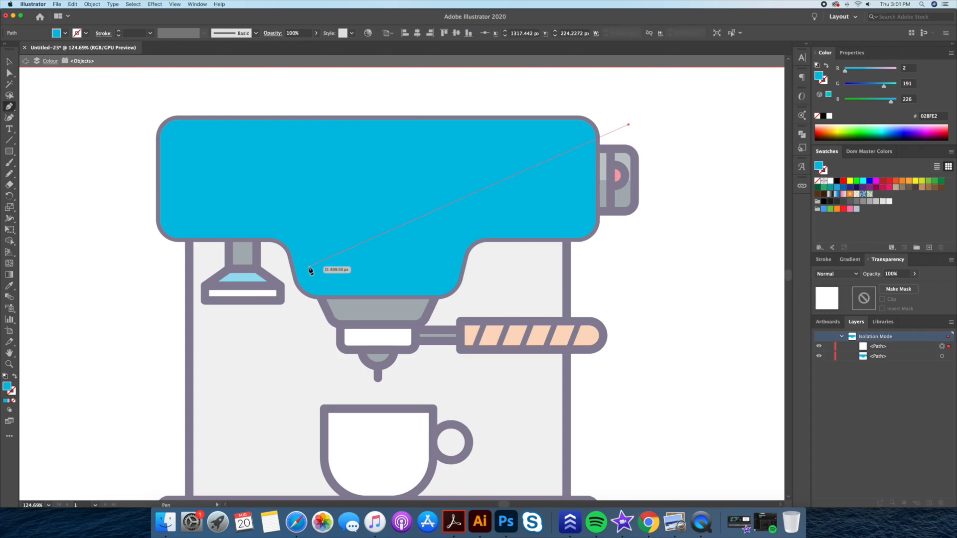
left_click_drag(62, 255, 85, 252)
scroll(311, 257, "right", 5)
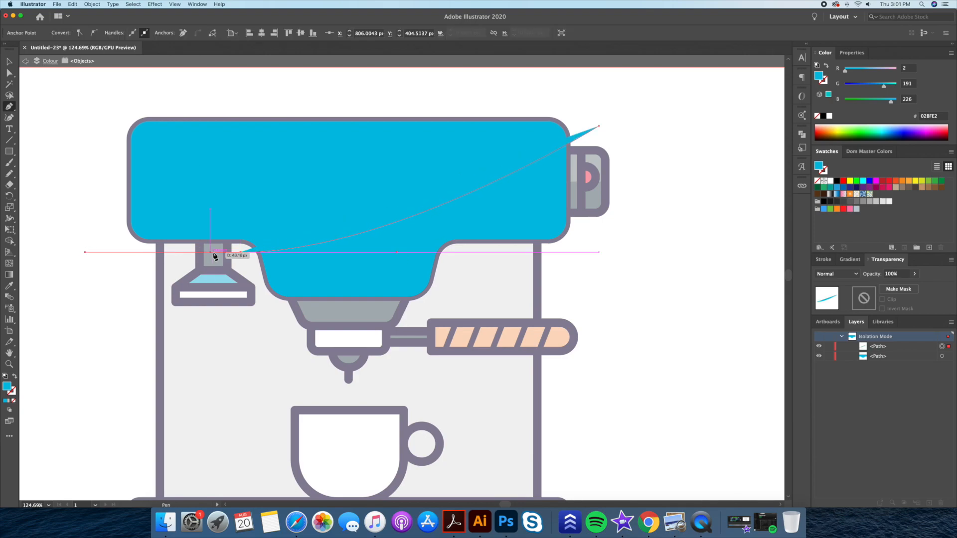
left_click(241, 253)
left_click(241, 311)
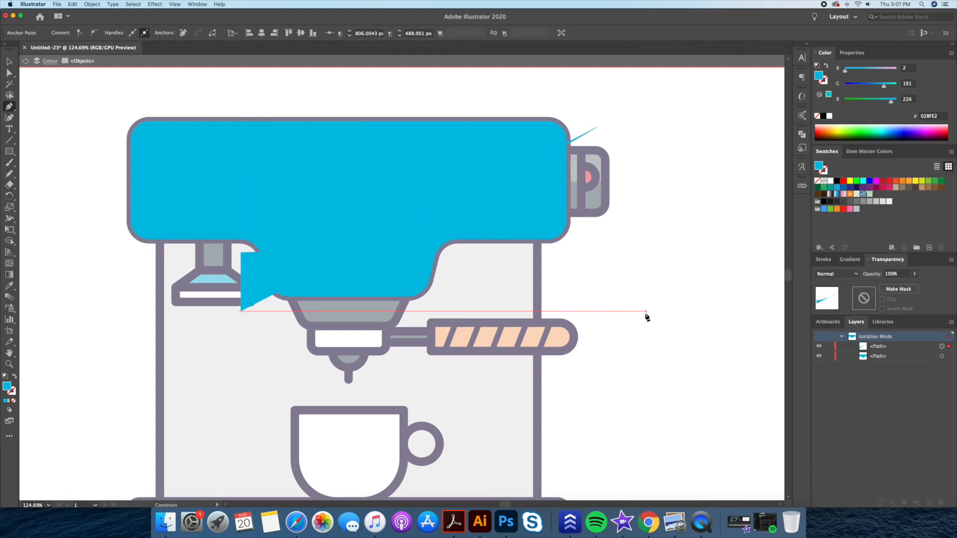
left_click(646, 311)
left_click(646, 141)
left_click(599, 128)
Use Shape Builder to remove the Pen shape's area outside the body, and exit isolation.
key("super+a")
key("shift+m")
left_click(599, 164, "alt")
key("v")
double_click(624, 156)
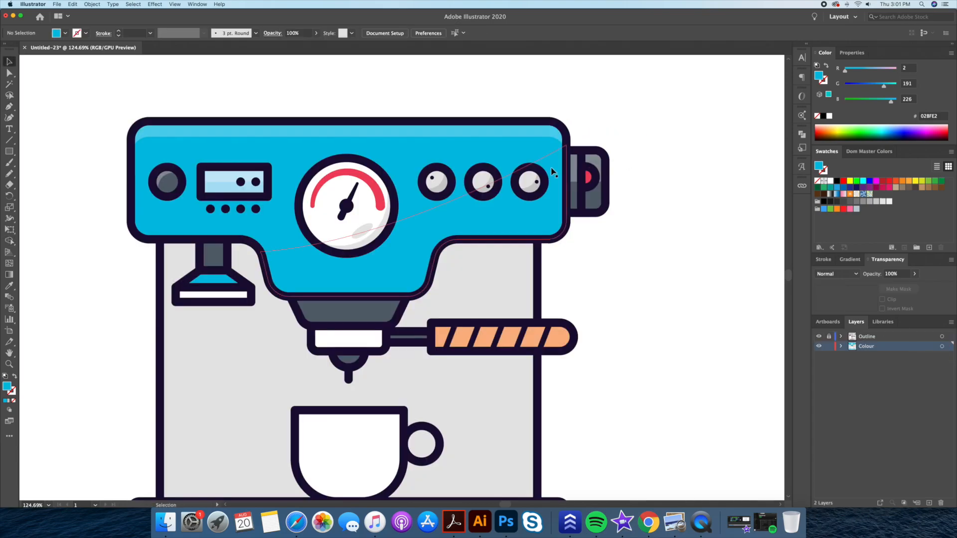
Fill the body's curved shading shape with the outline's dark color 180C36 and no stroke.
left_click(551, 168)
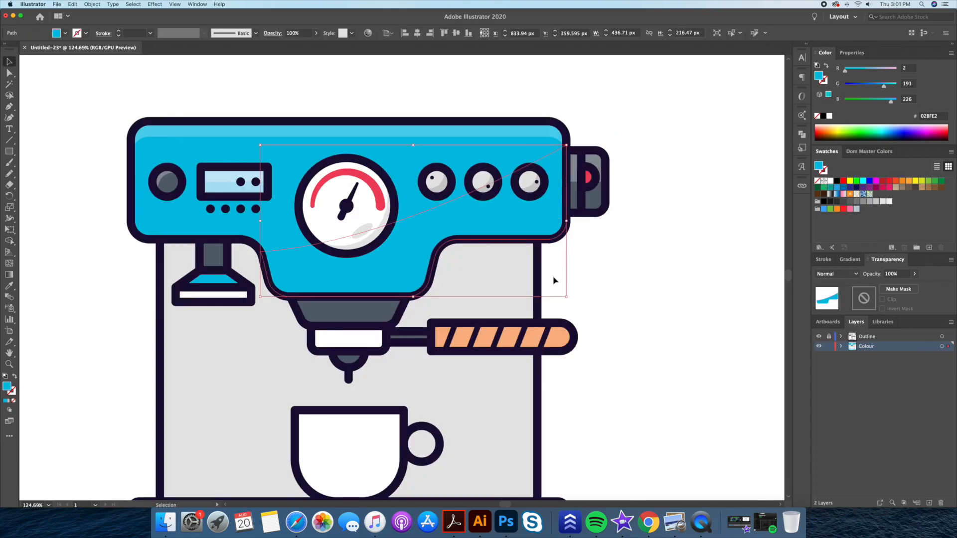
key("i")
left_click(539, 257)
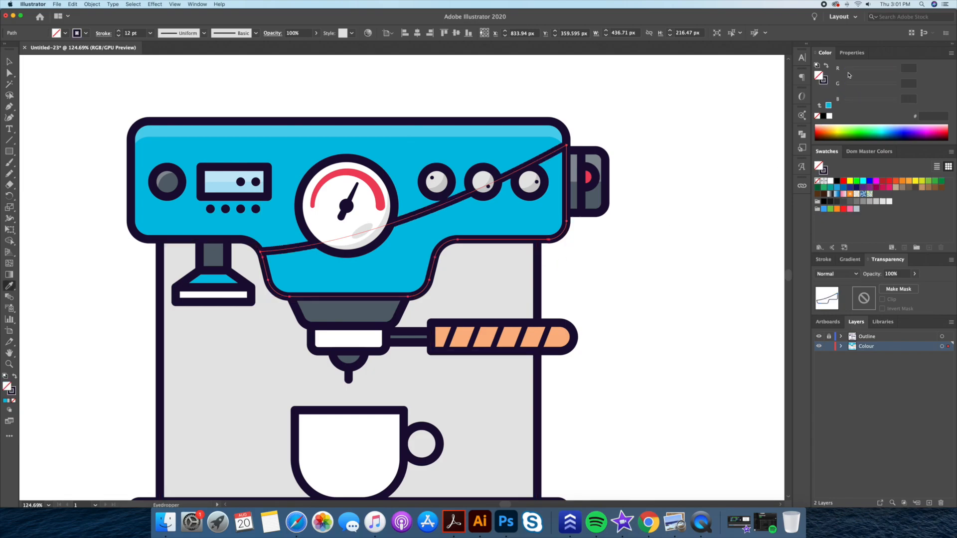
left_click(827, 68)
key("v")
left_click(695, 155)
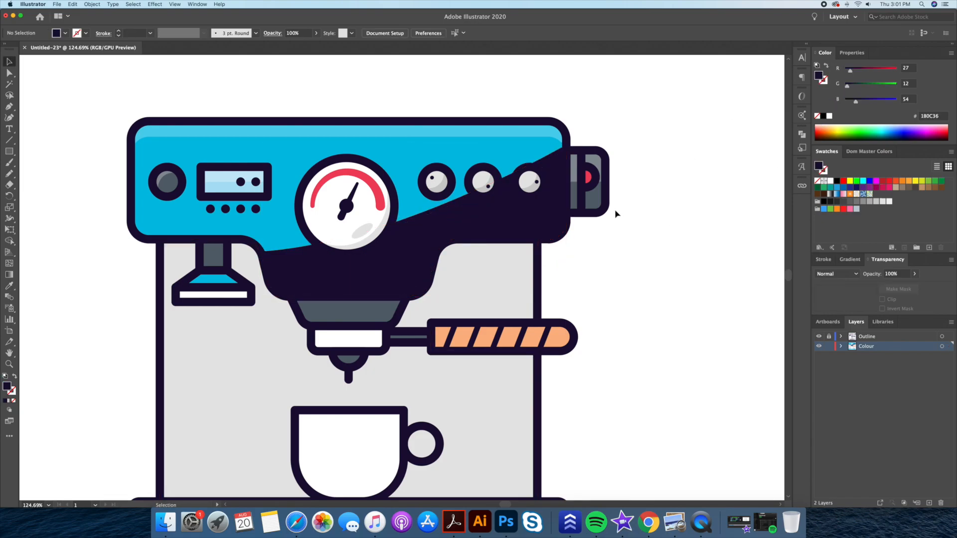
Set the body shading shape's opacity to 10%.
left_click(527, 219)
left_click_drag(900, 275, 860, 272)
key("shift+Down")
key("shift+Down")
key("shift+Down")
key("shift+Down")
key("shift+Down")
key("shift+Down")
key("shift+Down")
key("shift+Down")
key("shift+Down")
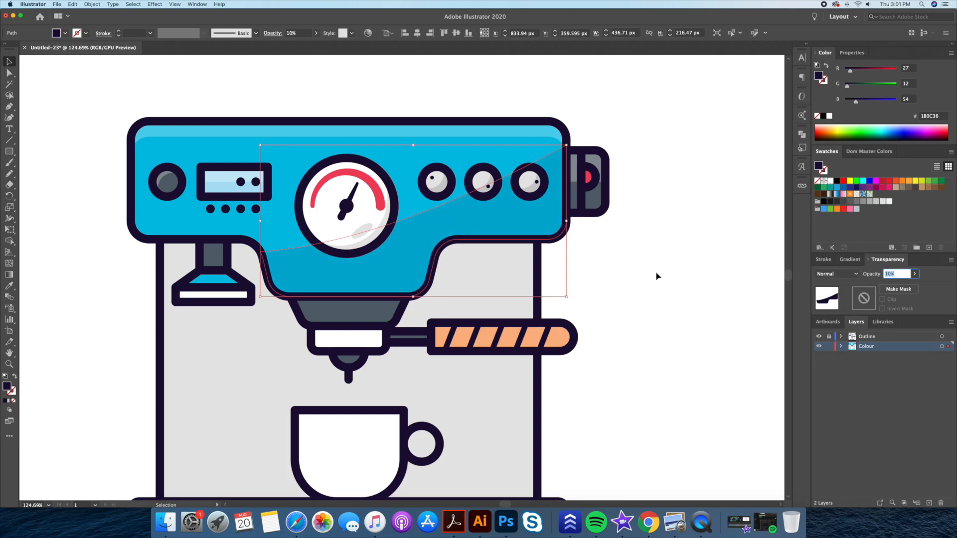
left_click(657, 277)
left_click_drag(650, 250, 644, 228)
Isolate the light gray back panel and draw a circle about 633 px wide centered on the gauge.
key("v")
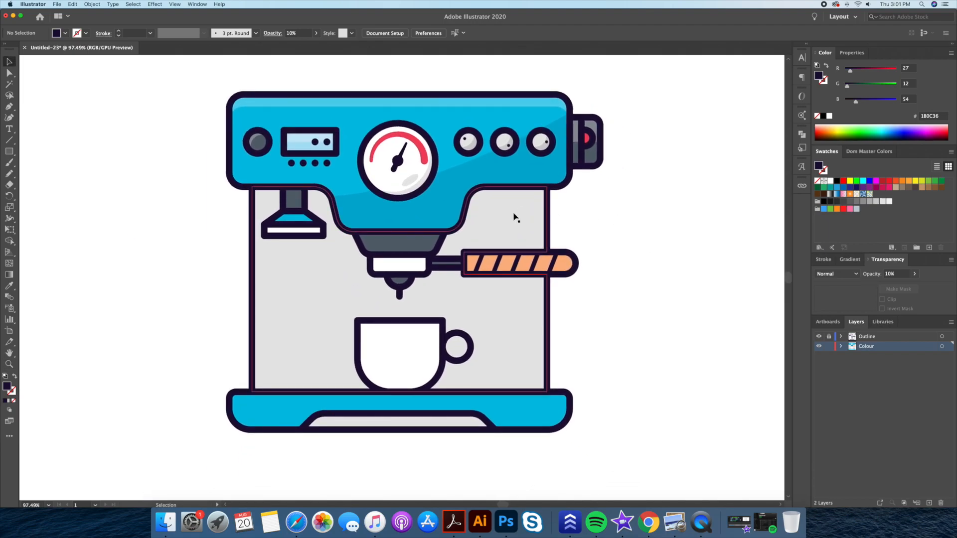
double_click(514, 215)
left_click_drag(12, 156, 90, 174)
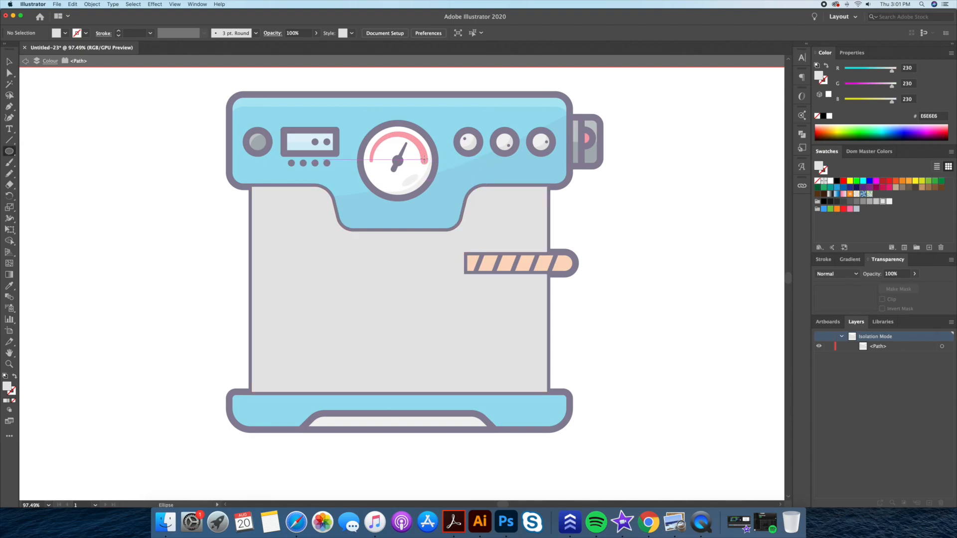
left_click_drag(397, 161, 572, 192)
Use Shape Builder to remove the circle's parts outside the back panel, and exit isolation.
key("v")
left_click(537, 312, "shift")
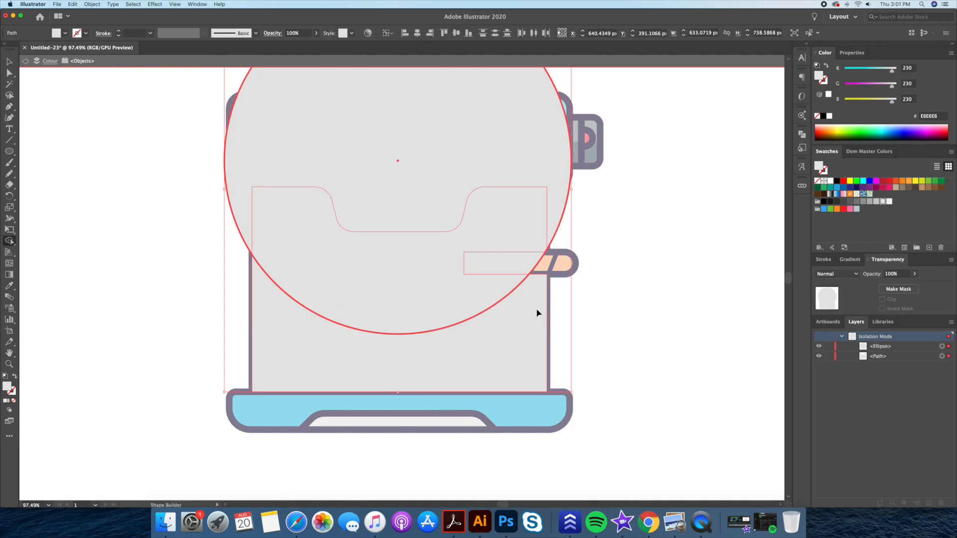
left_click(536, 148, "alt")
left_click(526, 261, "alt")
key("v")
key("Escape")
Fill the back panel's curved shading area with the knob crescents' gray CCCCCC.
left_click(476, 216)
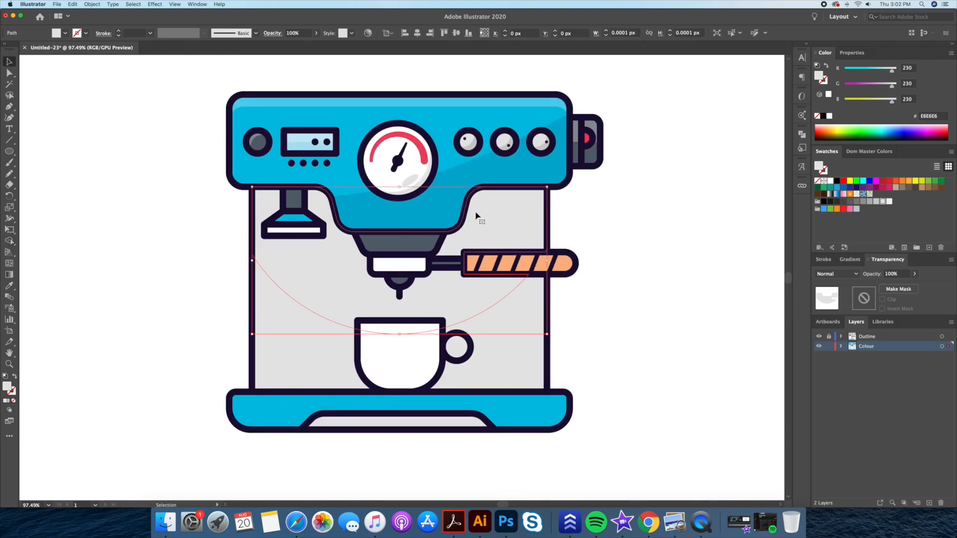
key("i")
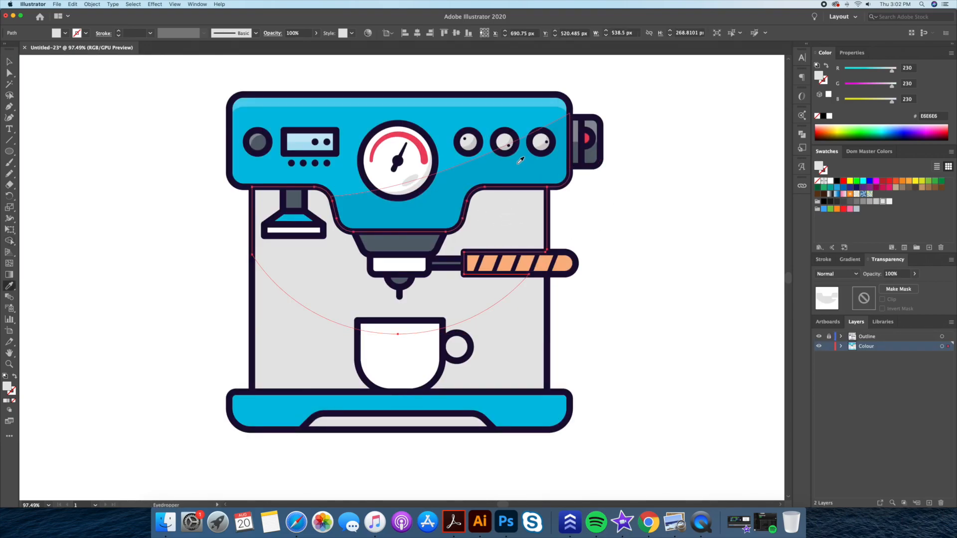
key("v")
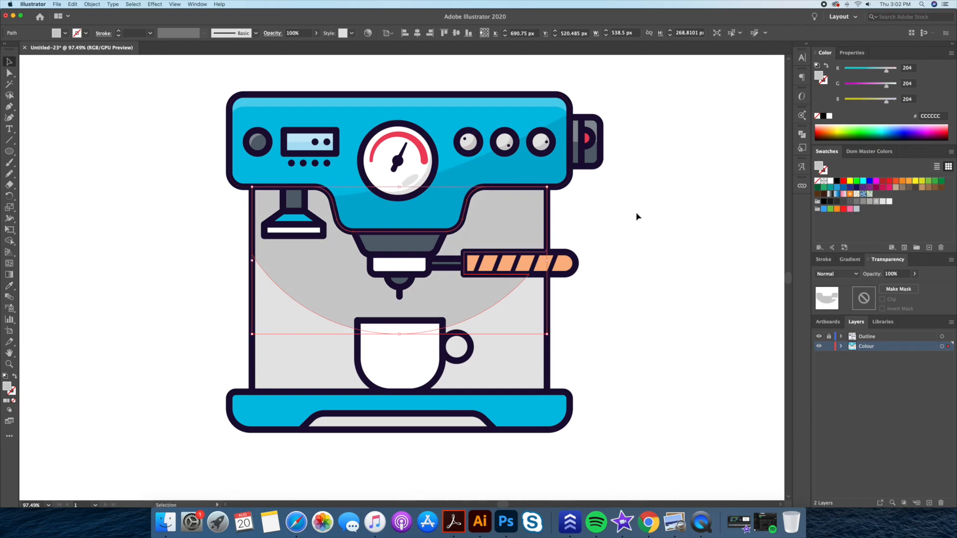
left_click(637, 216)
left_click_drag(653, 205, 641, 188)
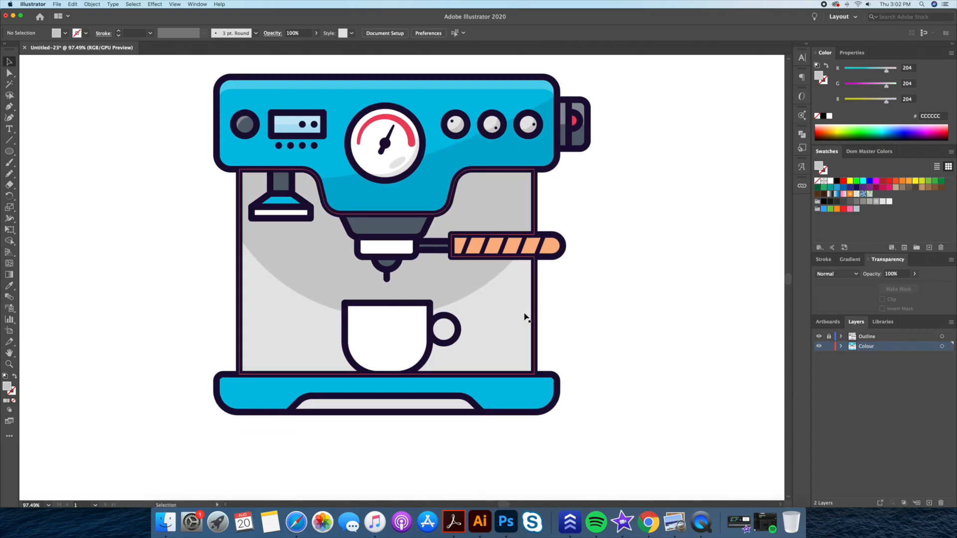
Draw a rectangle about 709 px wide across the back panel's bottom edge and trim its part outside the panel with Shape Builder.
double_click(509, 321)
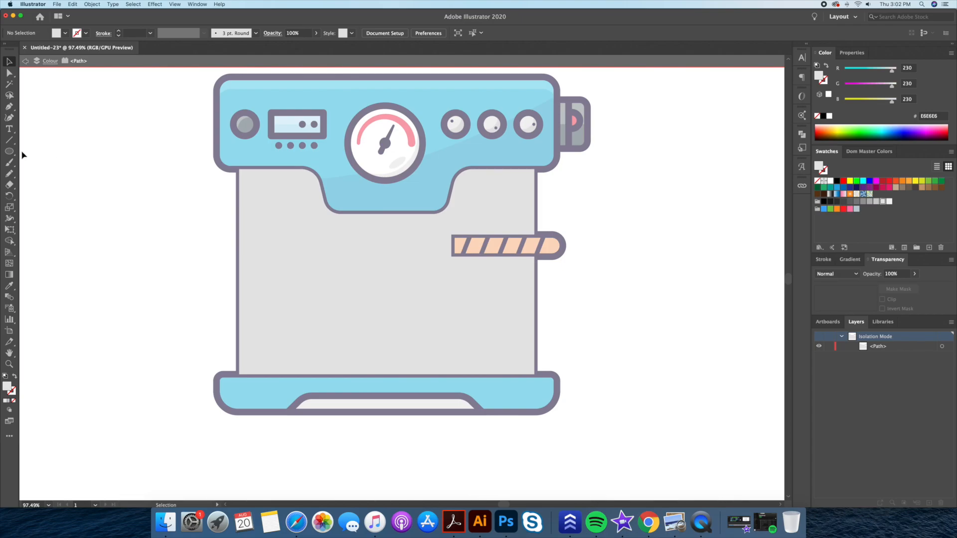
left_click_drag(7, 152, 39, 154)
left_click_drag(172, 355, 574, 417)
key("super+a")
key("shift+m")
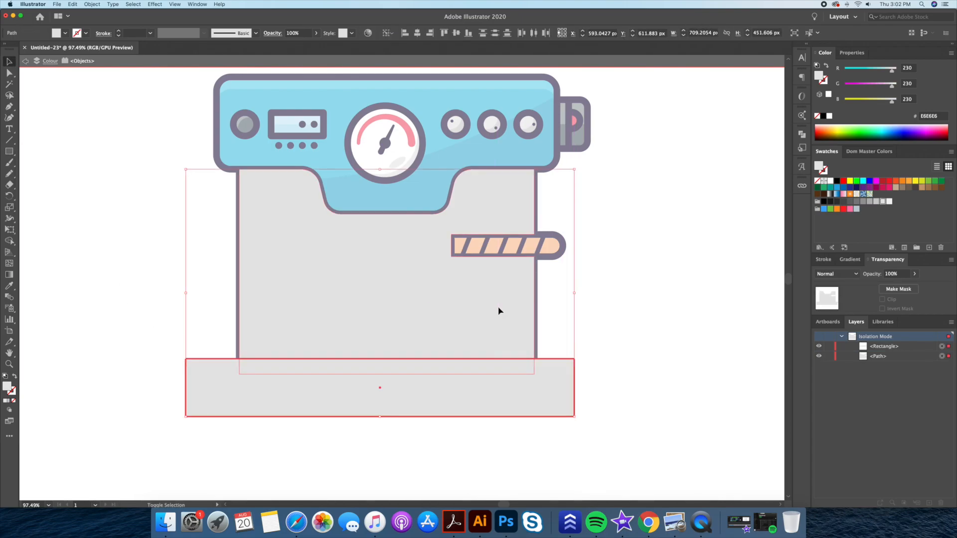
left_click(537, 393, "alt")
key("v")
key("Escape")
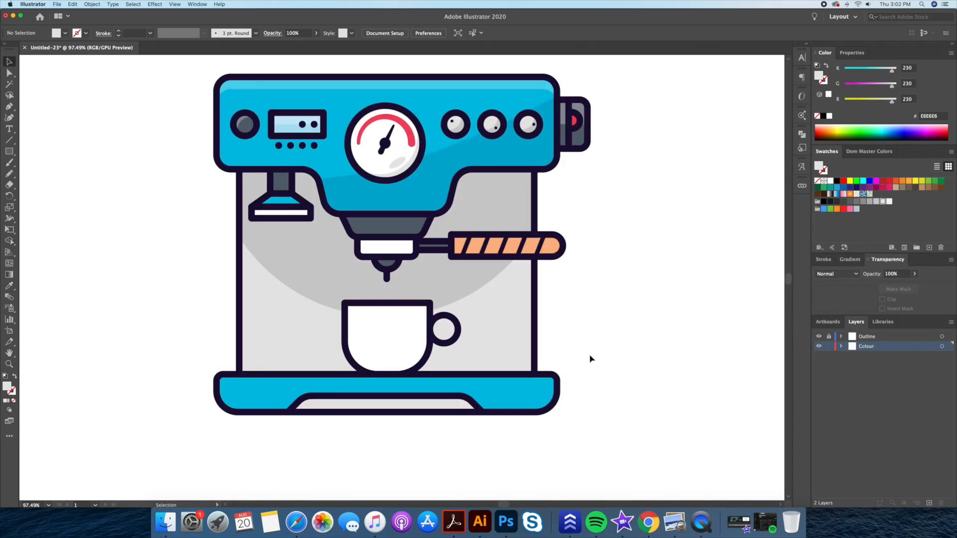
Fill the strip along the back panel's bottom edge with white FFFFFF.
left_click(525, 367)
key("i")
left_click(589, 316)
key("v")
left_click(619, 281)
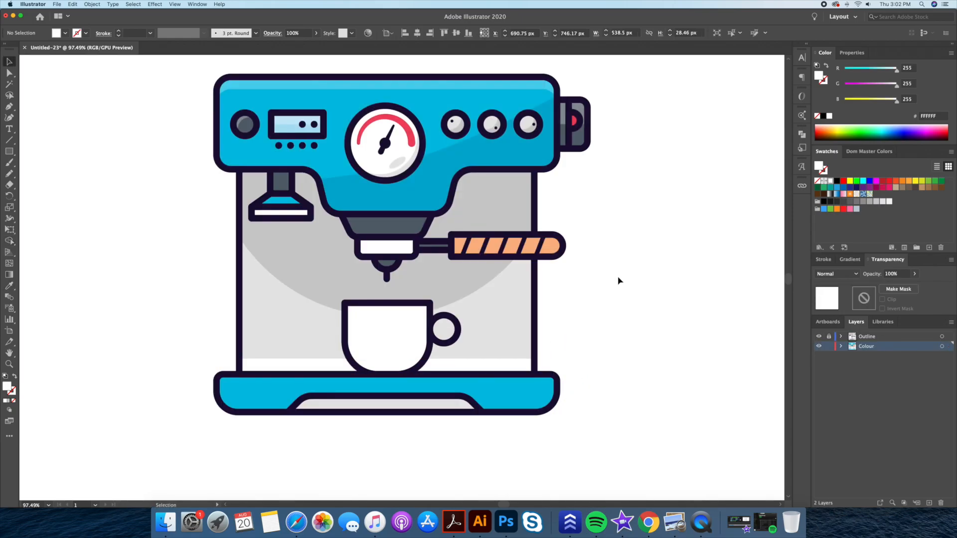
key("z")
left_click_drag(625, 262, 590, 282)
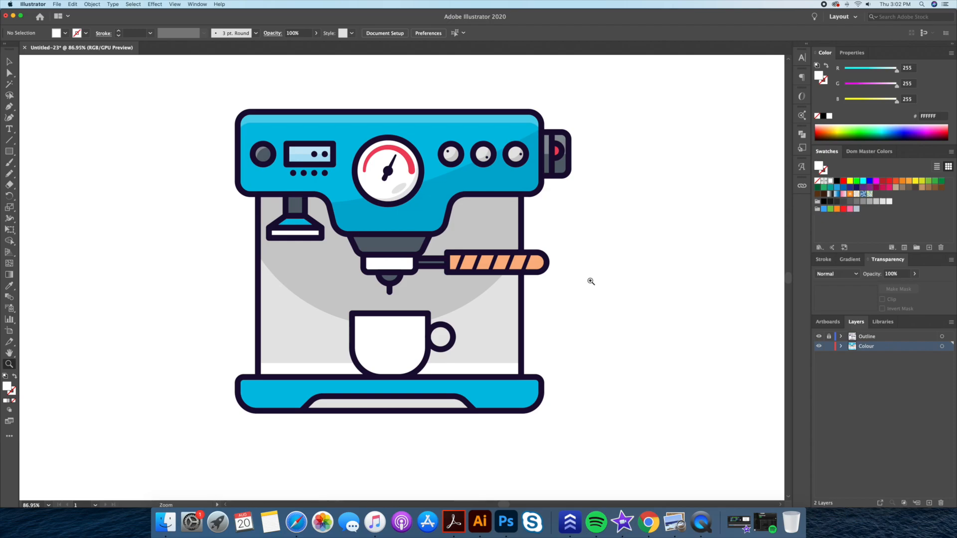
Draw a rectangle about 278 px wide over the dark gray group head's upper half and trim the outside part with Shape Builder.
left_click_drag(389, 240, 412, 241)
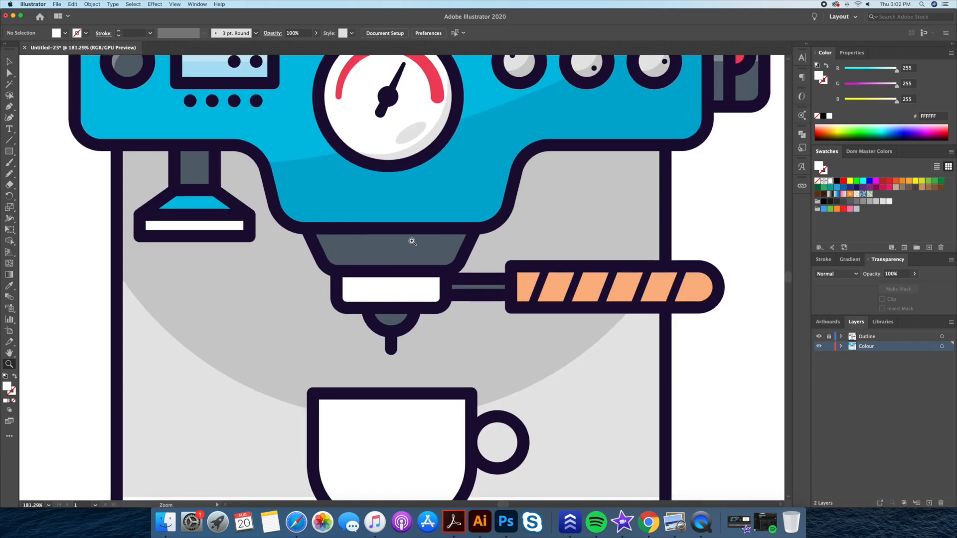
double_click(406, 245)
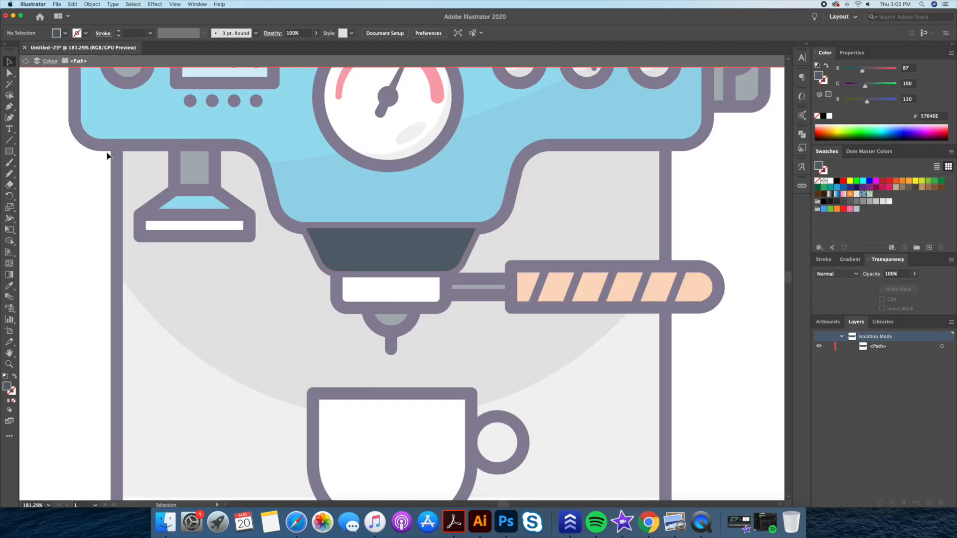
left_click_drag(238, 180, 520, 245)
key("v")
left_click(424, 262, "shift")
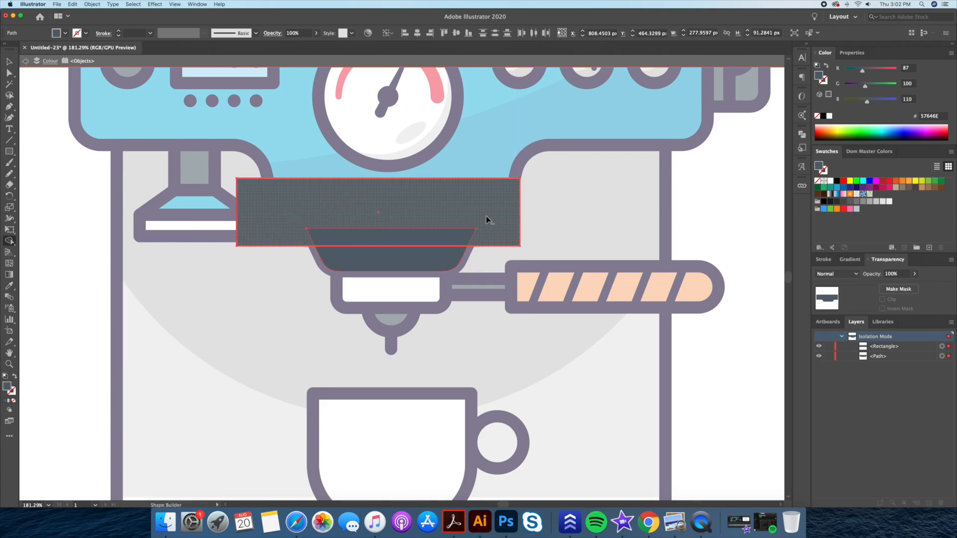
left_click(486, 217, "alt")
key("v")
double_click(740, 347)
Give the group head's upper strip the body shading's 180C36 fill at 10% opacity.
left_click(434, 245)
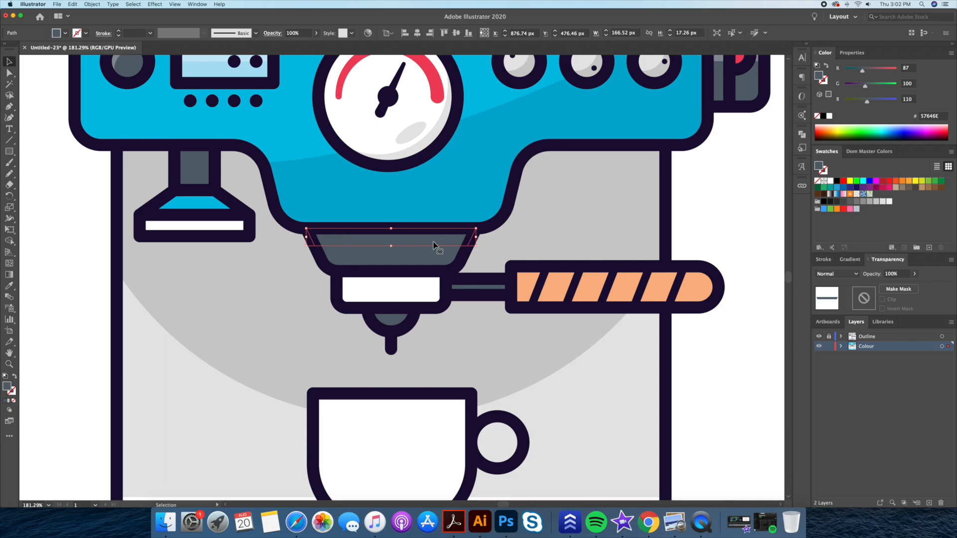
left_click(478, 142)
key("v")
left_click(758, 222)
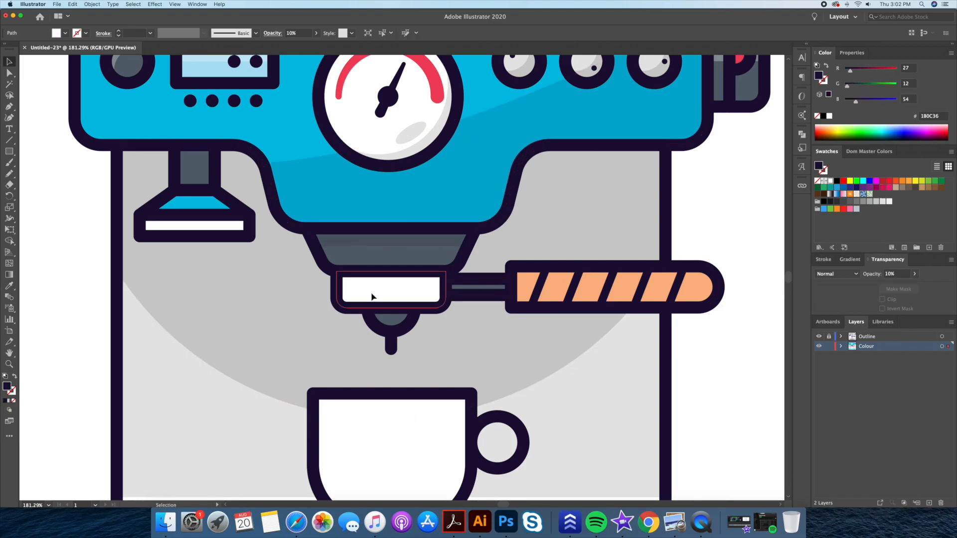
Draw a rectangle about 340 px wide over the white collar's upper half and trim the outside part with Shape Builder.
double_click(372, 297)
left_click(12, 154)
left_click_drag(158, 192, 506, 287)
key("shift+m")
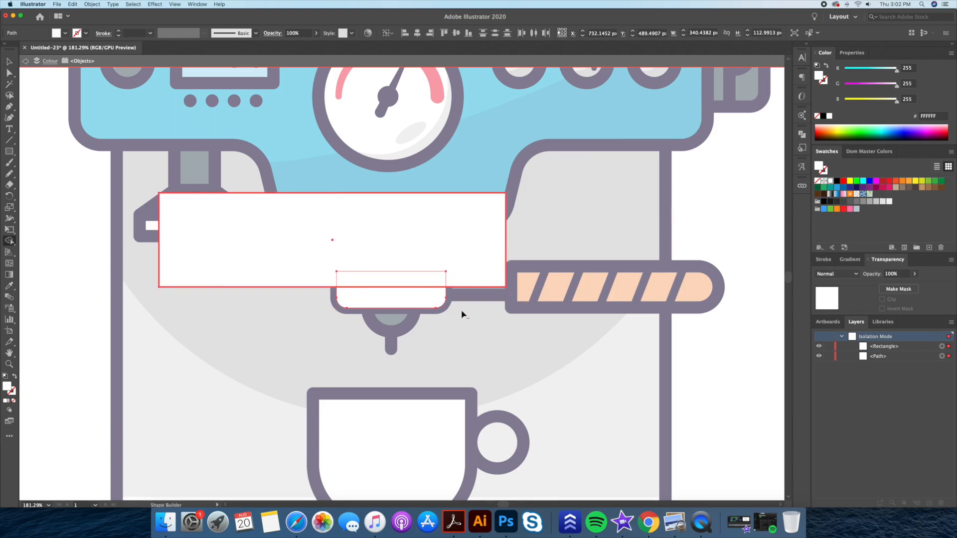
left_click(468, 281, "alt")
double_click(682, 376)
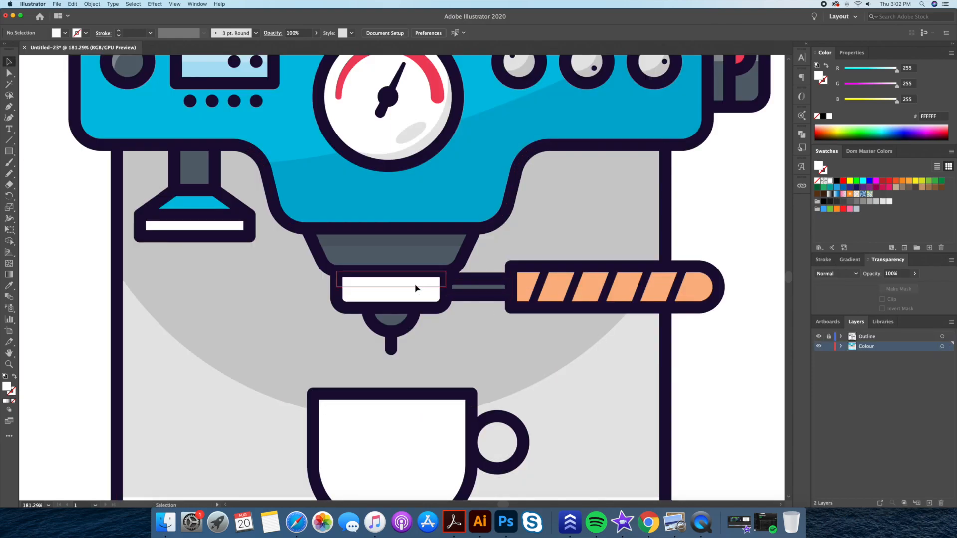
Apply the body shading's 10% opacity 180C36 fill to the white collar's upper strip.
left_click(415, 288)
key("i")
left_click(456, 189)
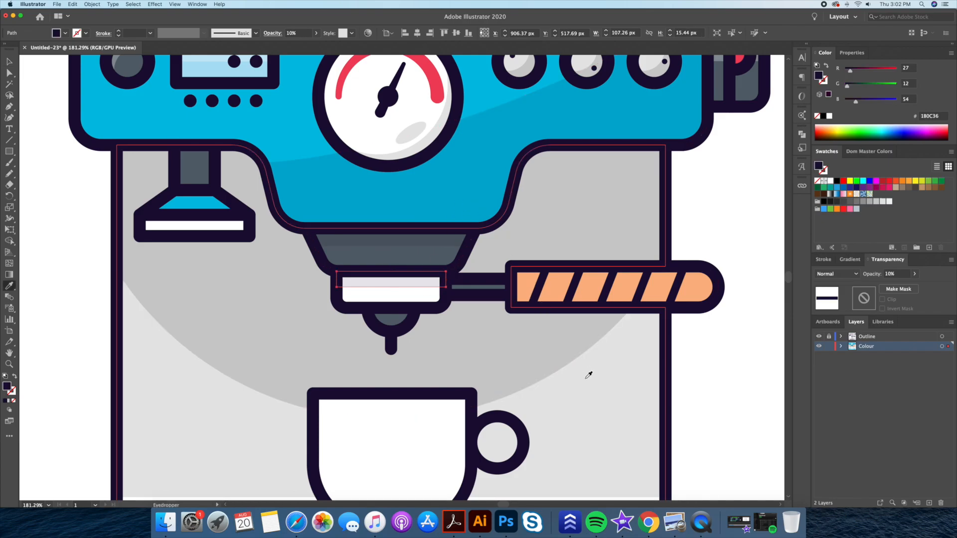
Replace the white collar's upper strip fill with the back panel's light gray E6E6E6 at 100% opacity.
left_click(587, 377)
key("v")
left_click(709, 352)
Draw a rectangle about 116 px wide over the upper half of the left attachment's dark gray stem and trim the outside part with Shape Builder.
key("z")
left_click_drag(704, 344, 669, 342)
scroll(668, 342, "left", 5)
left_click_drag(238, 174, 336, 227)
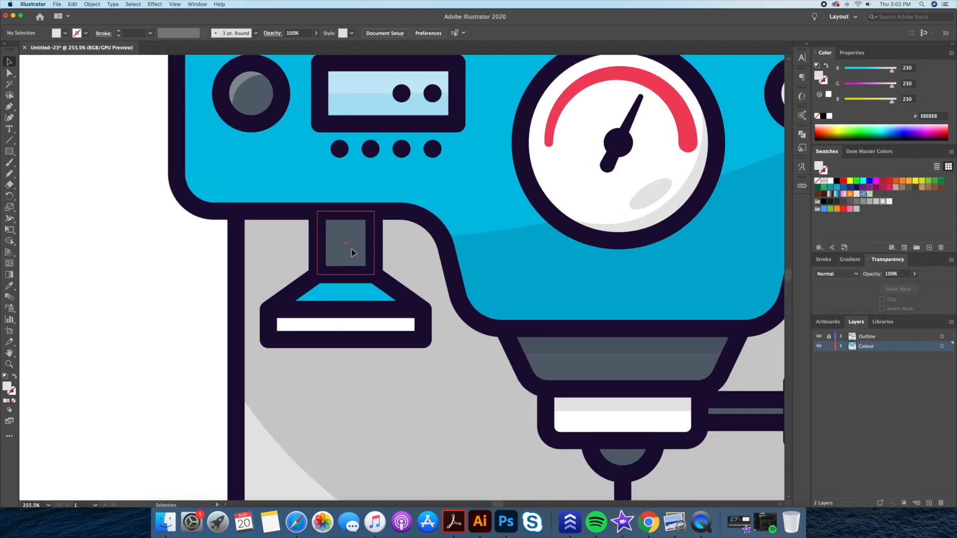
double_click(351, 249)
left_click(9, 153)
mouse_move(255, 168)
left_mouse_down()
mouse_move(408, 210)
mouse_move(422, 236)
left_mouse_up()
key("v")
left_click(355, 256, "shift")
key("shift+m")
left_click(391, 229, "alt")
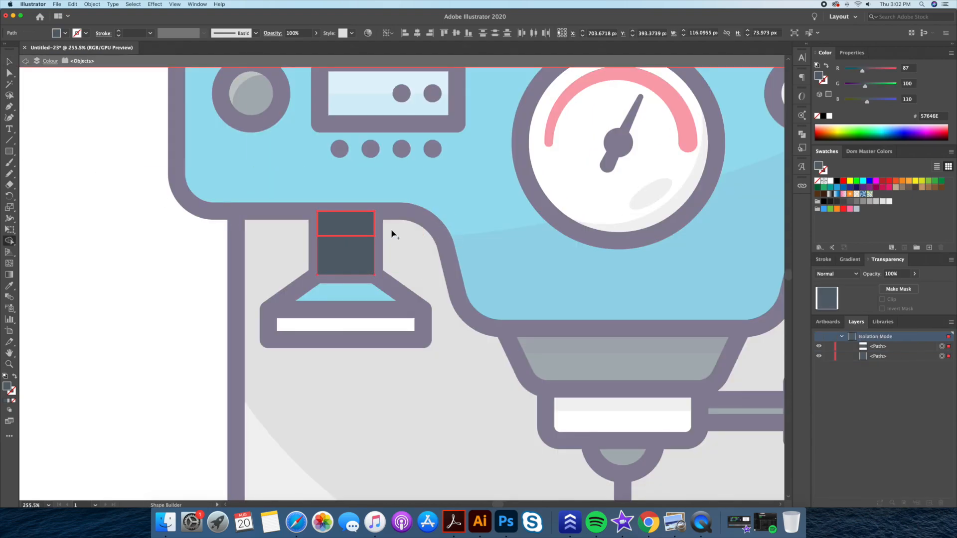
key("v")
double_click(165, 268)
Fill the stem's upper strip with the body shading's 180C36 and set both it and the dark gray group head's strip to 20% opacity.
left_click(333, 235)
key("i")
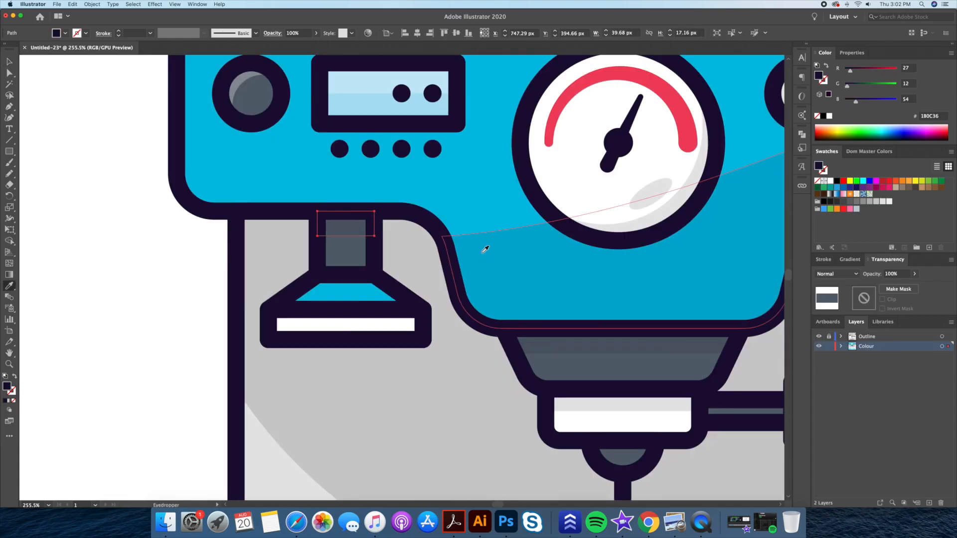
left_click(892, 273)
type("20")
key("Return")
left_click(649, 351)
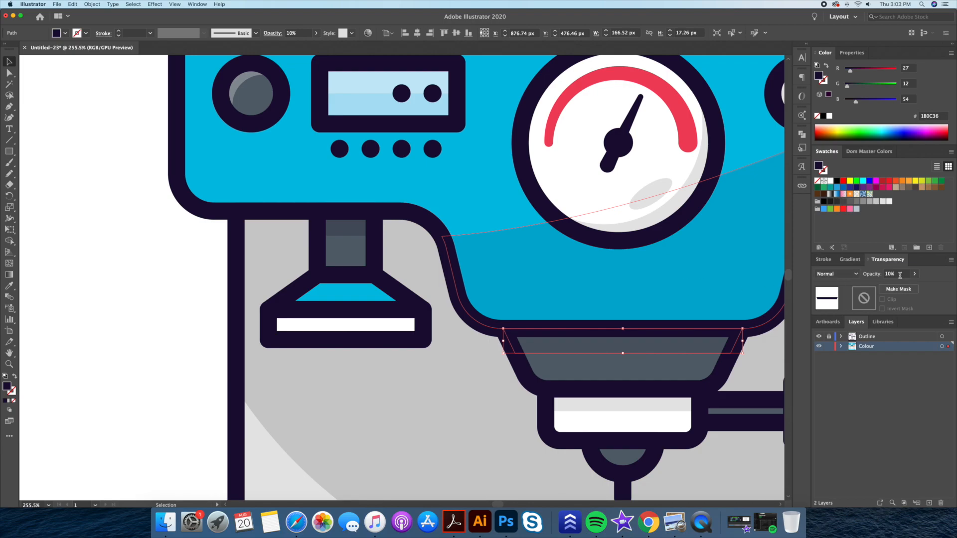
key("Return")
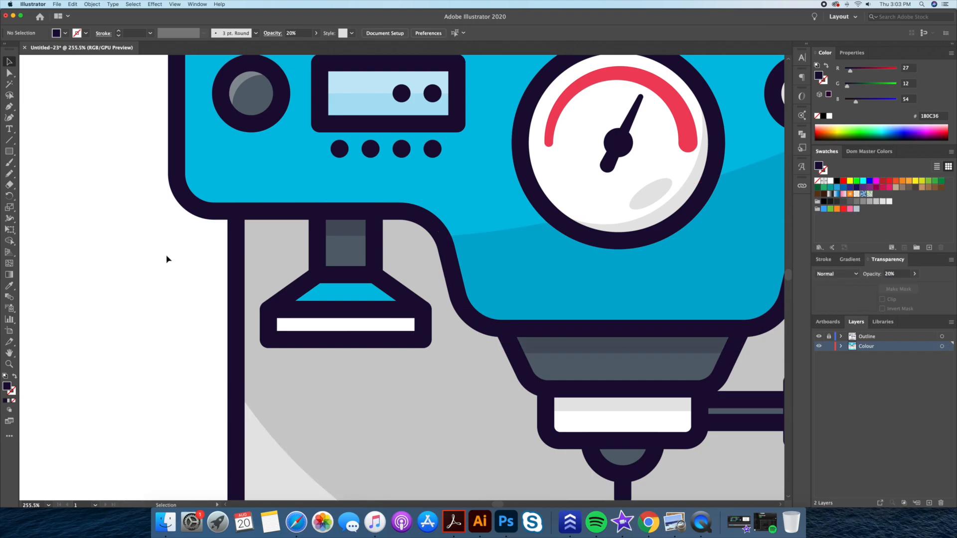
left_click(163, 258)
Isolate the blue base, paste two copies in front, and shift the topmost copy about 20 px right and 10 px down.
scroll(163, 259, "down", 10)
left_click(283, 351)
double_click(283, 351)
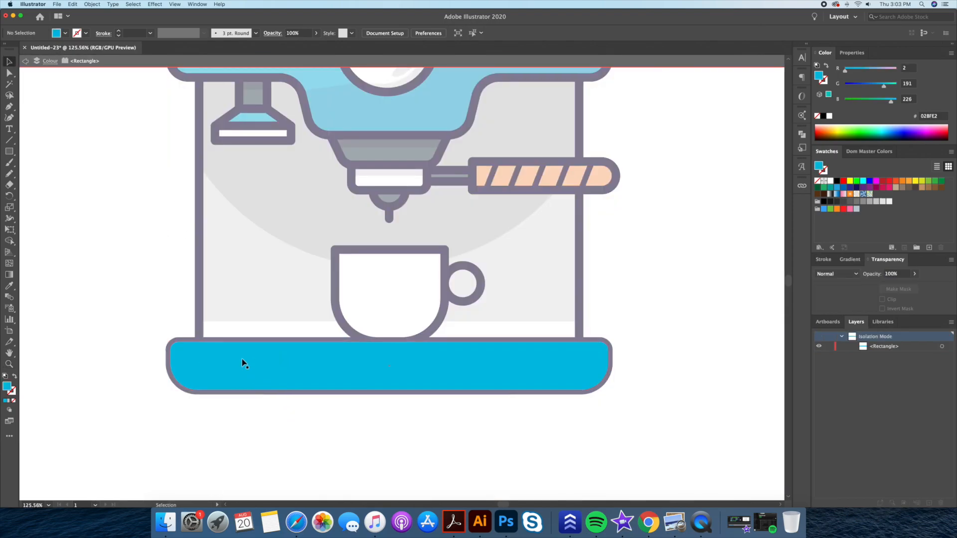
key("super+f")
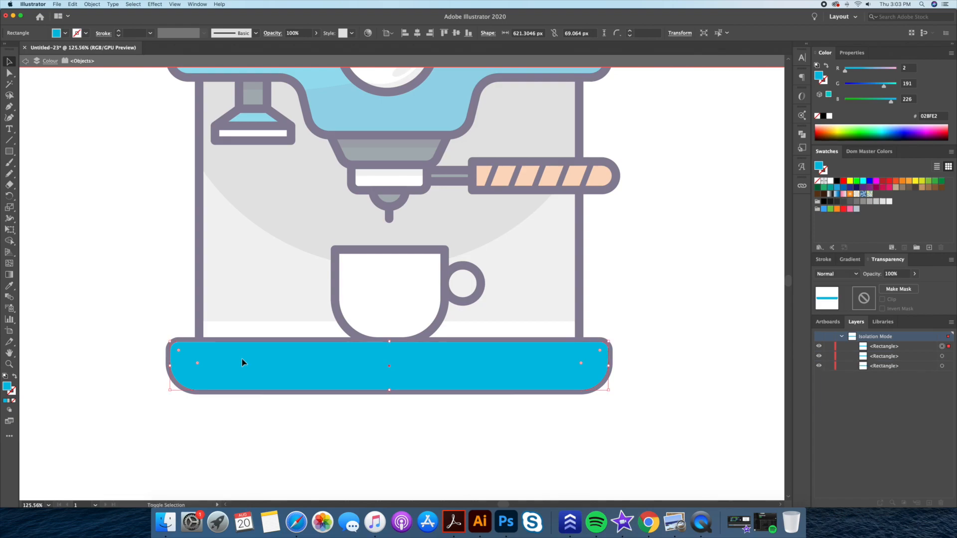
key("shift+Right")
key("shift+Right")
key("shift+Down")
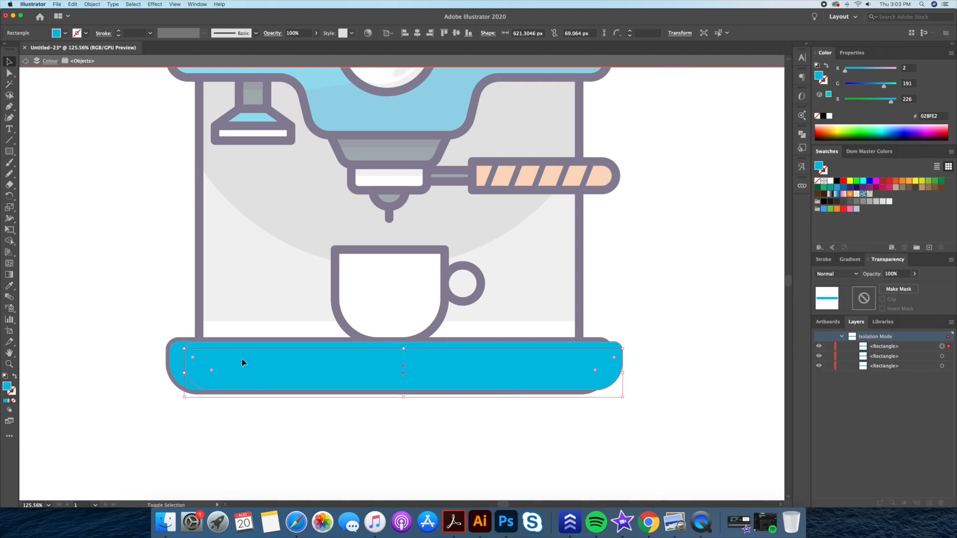
Adjust the base copy's offset to about 14 px right and 12 px down and trim it with Shape Builder to a thin upper-left band.
left_click(175, 360, "shift")
key("shift+m")
key("v")
left_click(232, 420)
left_click(237, 397)
key("Down")
key("Down")
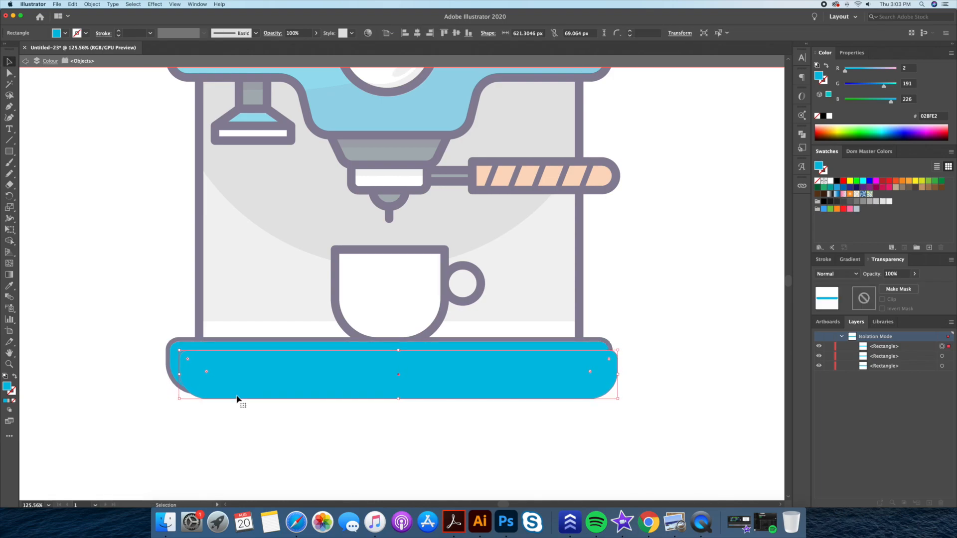
left_click(247, 347, "shift")
key("shift+m")
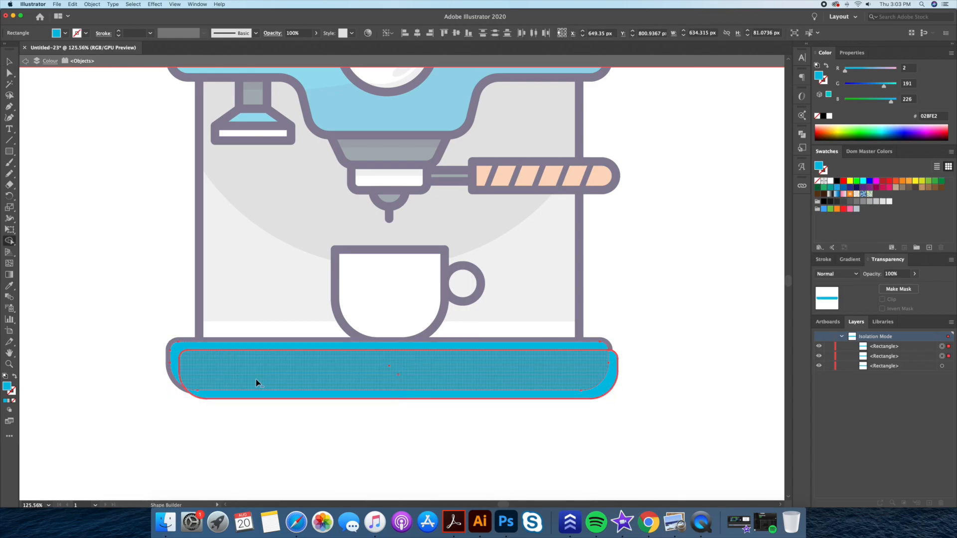
left_click_drag(256, 380, 299, 420, "alt")
key("Escape")
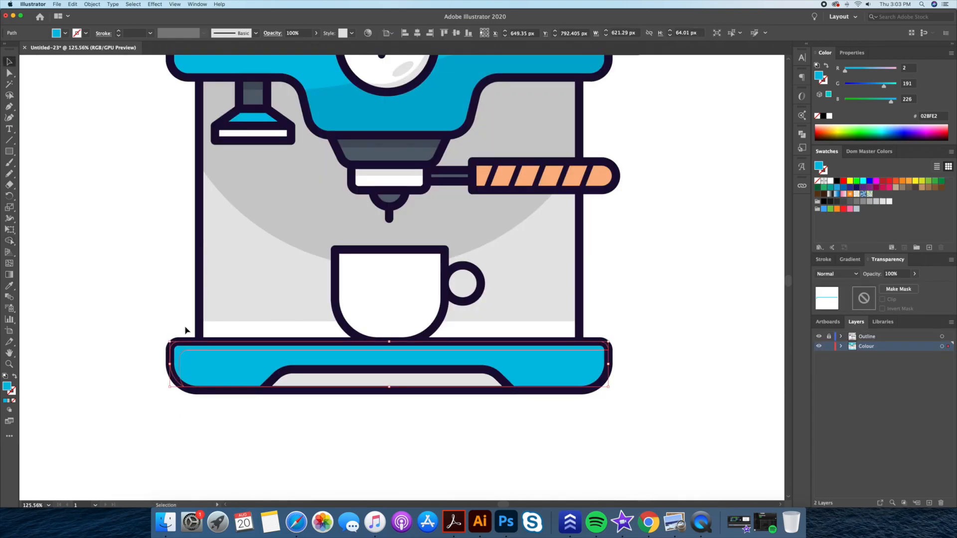
Give the base's thin upper-left band the body highlight's white fill at 30% opacity.
scroll(271, 122, "up", 5)
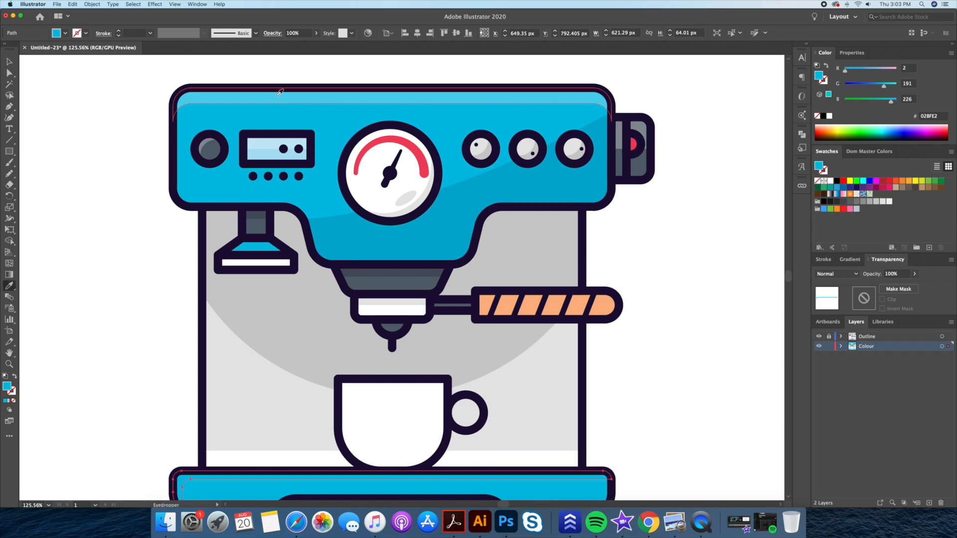
left_click(277, 96)
left_click_drag(306, 354, 280, 283)
key("v")
left_click(619, 444)
left_click_drag(616, 438, 594, 398)
Isolate the blue base and draw a closed Pen shape with a gently rising curved upper edge over its lower right part.
double_click(521, 387)
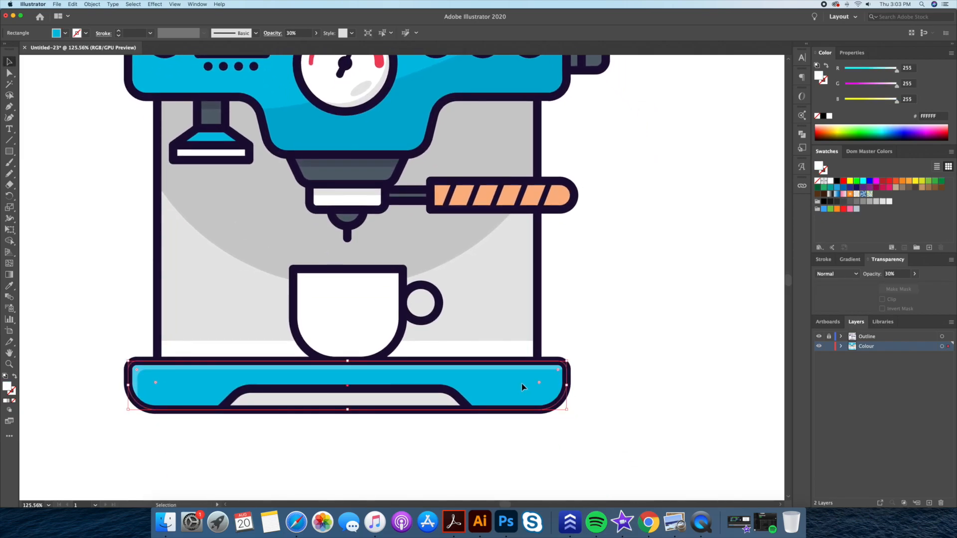
left_click(616, 395)
key("p")
left_click(586, 370)
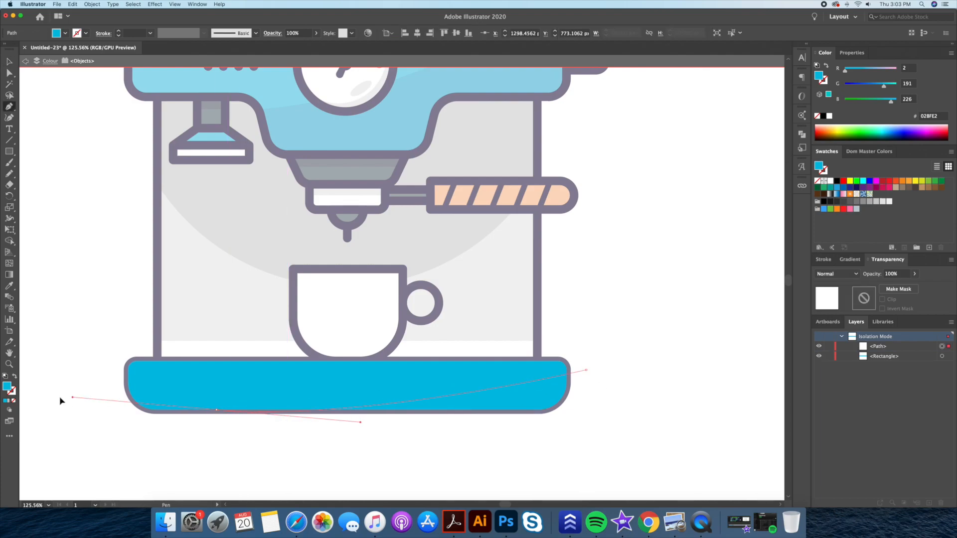
mouse_move(52, 400)
left_mouse_down()
mouse_move(64, 408)
mouse_move(51, 410)
left_mouse_up()
left_click(216, 411)
left_click(216, 434)
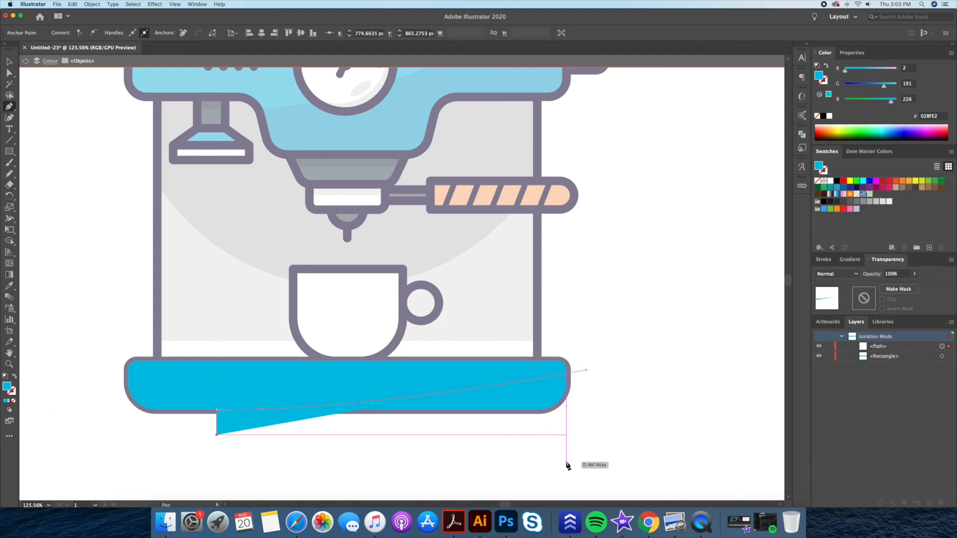
left_click(586, 436)
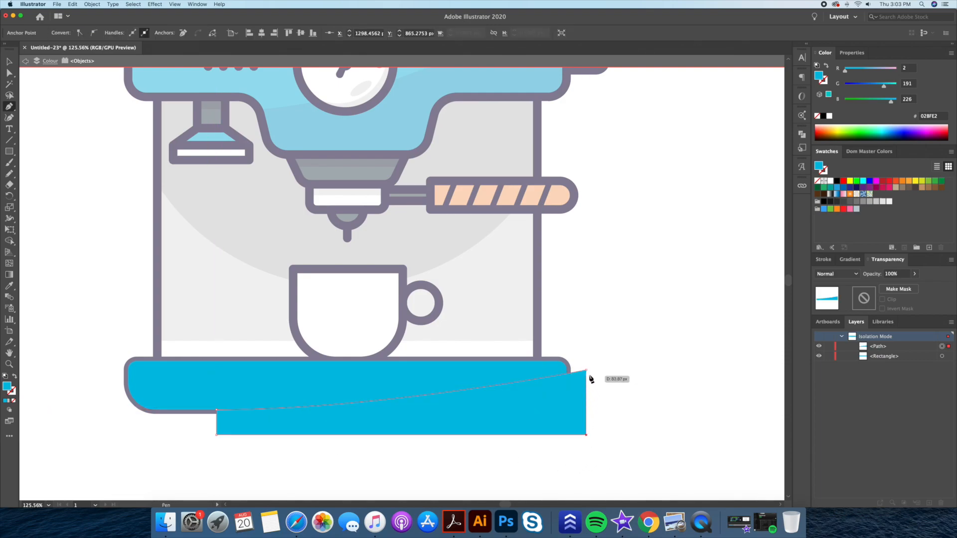
left_click(587, 372)
Trim the curved shape to the base's outline with Shape Builder and leave isolation mode.
key("super+a")
key("shift+m")
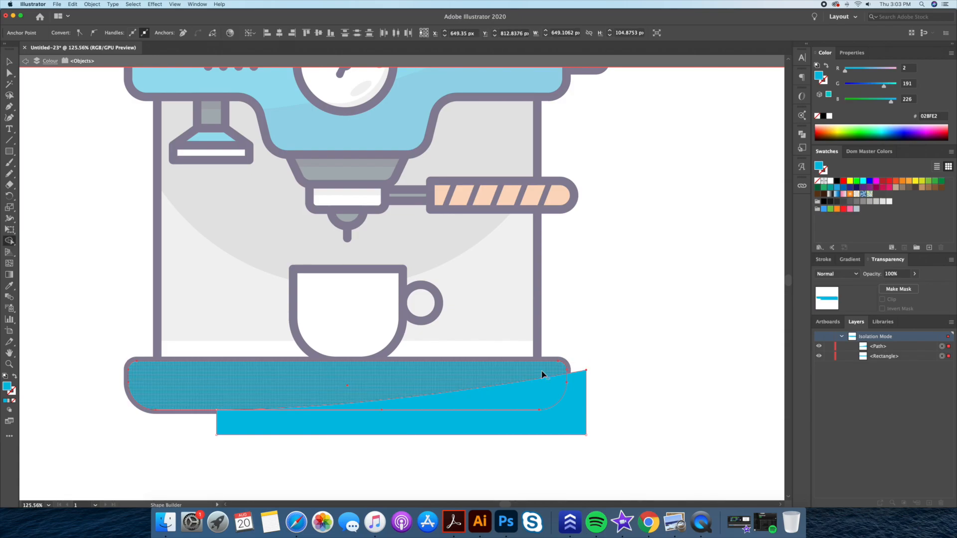
left_click(579, 395, "alt")
key("v")
double_click(607, 389)
Apply the body shading's fill and opacity to the base's lower right curved shape.
left_click(540, 389)
key("i")
left_click(420, 89)
key("v")
left_click(642, 323)
left_click_drag(615, 355, 650, 323)
Recolor the base's gray inset panel with the CCCCCC gray sampled from the back panel.
left_click(427, 367)
key("i")
left_click(470, 216)
key("v")
key("super+shift+a")
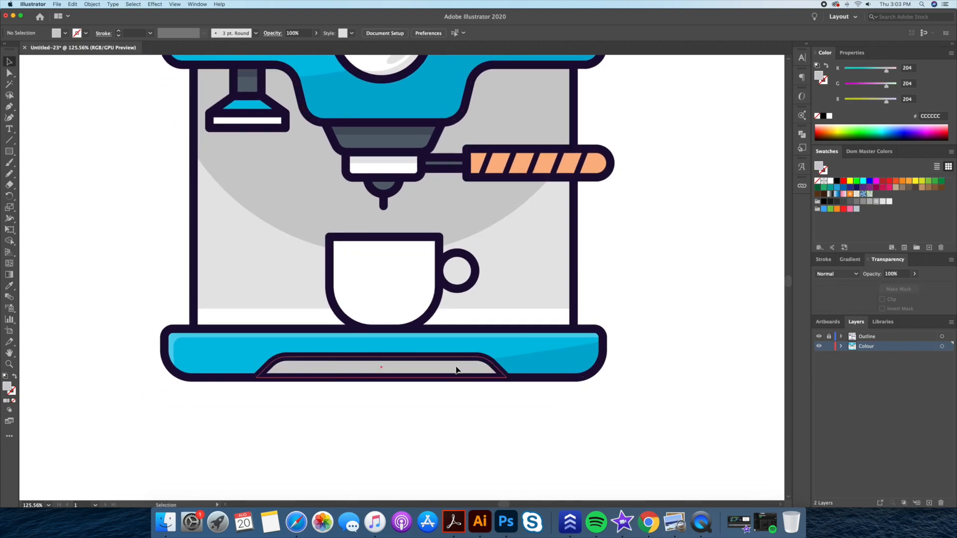
Isolate the base's inset panel, duplicate it in front, and shift the topmost copy 10 px down.
double_click(457, 370)
left_click(466, 422)
key("a")
left_click(450, 372)
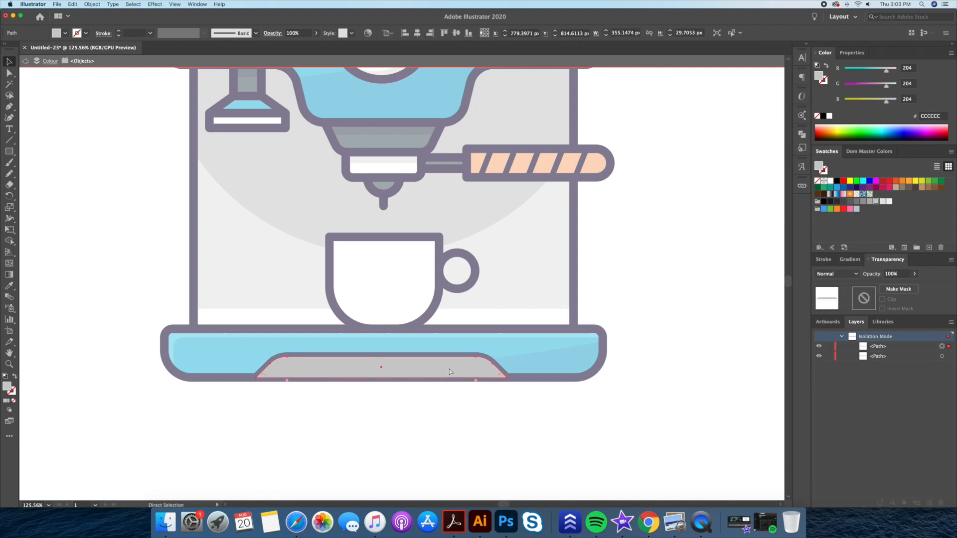
key("super+c")
key("super+f")
key("shift+Down")
key("shift+Down")
key("shift+Up")
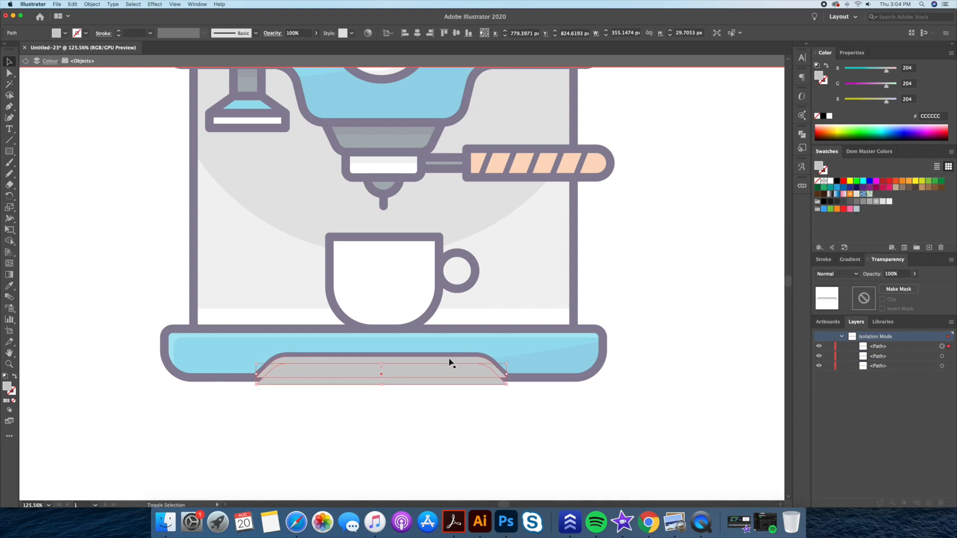
Trim the inset panel's shifted copy with Shape Builder to a thin upper band and fill it with 180C36 at 20% opacity.
left_click(450, 362, "shift")
left_click_drag(447, 370, 441, 400)
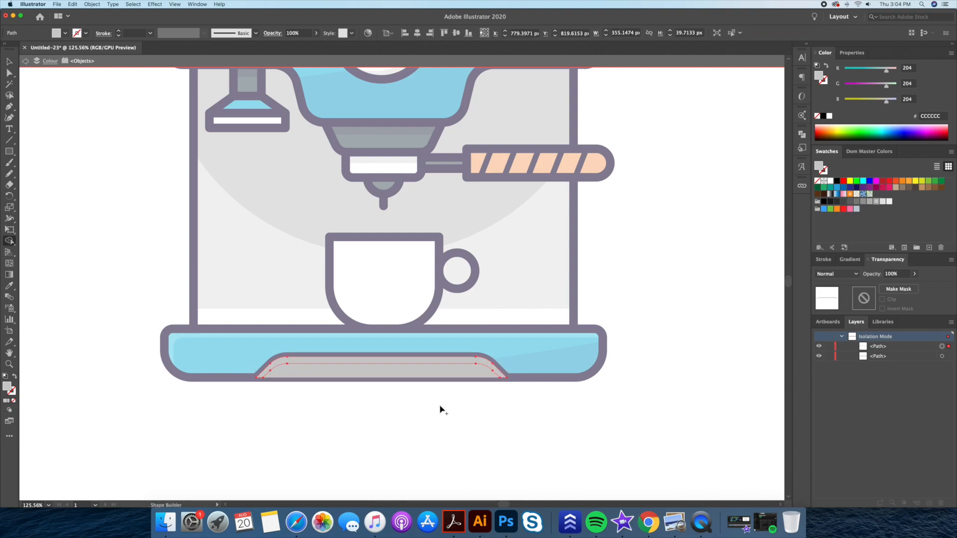
key("v")
left_click(441, 406)
left_click(441, 366)
key("i")
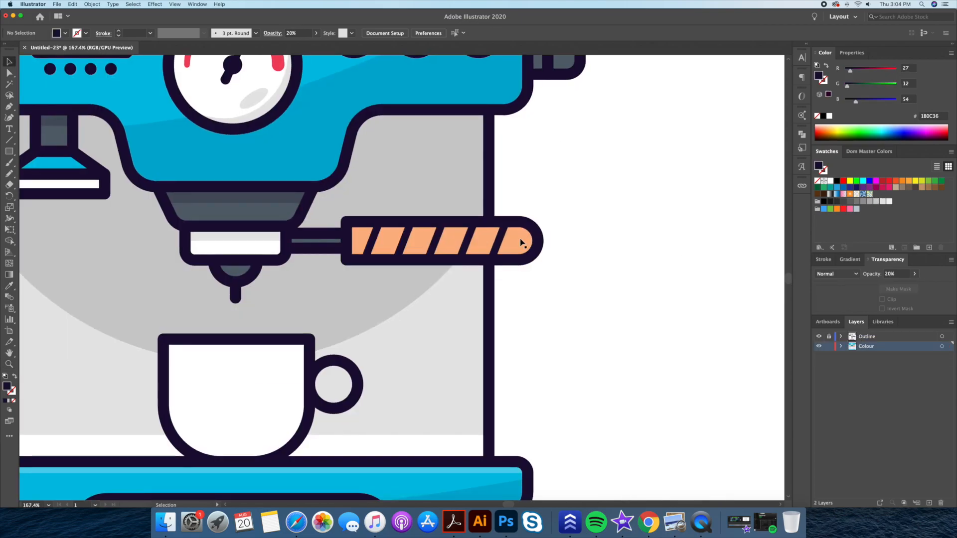
Isolate the orange handle, paste two copies in front, and shift the topmost copy about 10 px down.
double_click(444, 241)
left_click(593, 252)
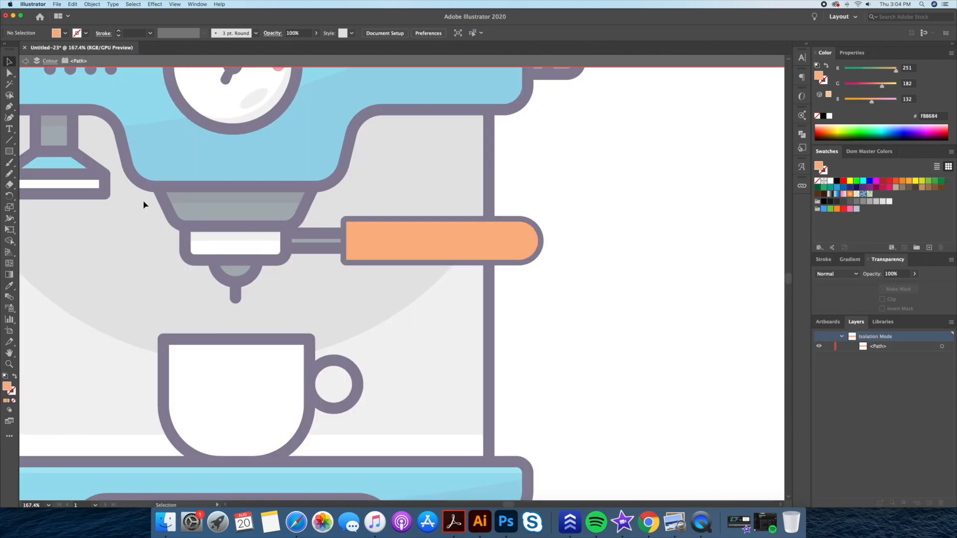
left_click(425, 250)
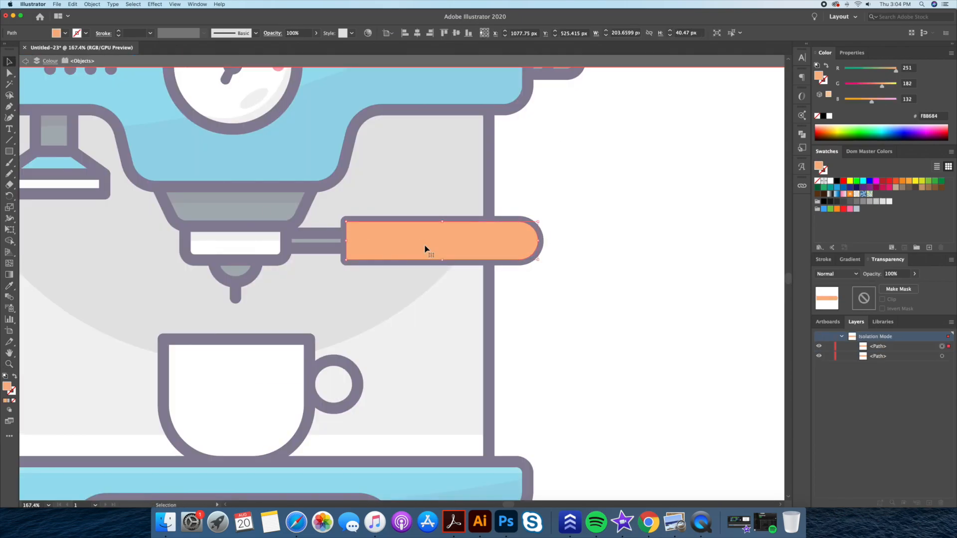
key("Down")
key("Down")
key("Down")
key("Down")
key("Down")
key("Down")
key("Down")
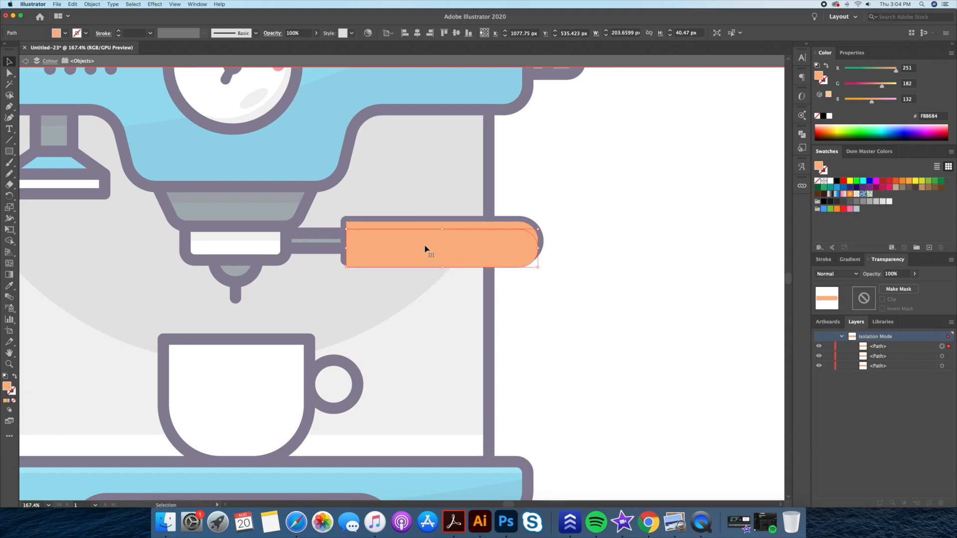
Trim the shifted handle copy with Shape Builder to a thin band along the handle's upper edge and leave isolation mode.
left_click(453, 230, "shift")
left_click_drag(458, 245, 459, 264)
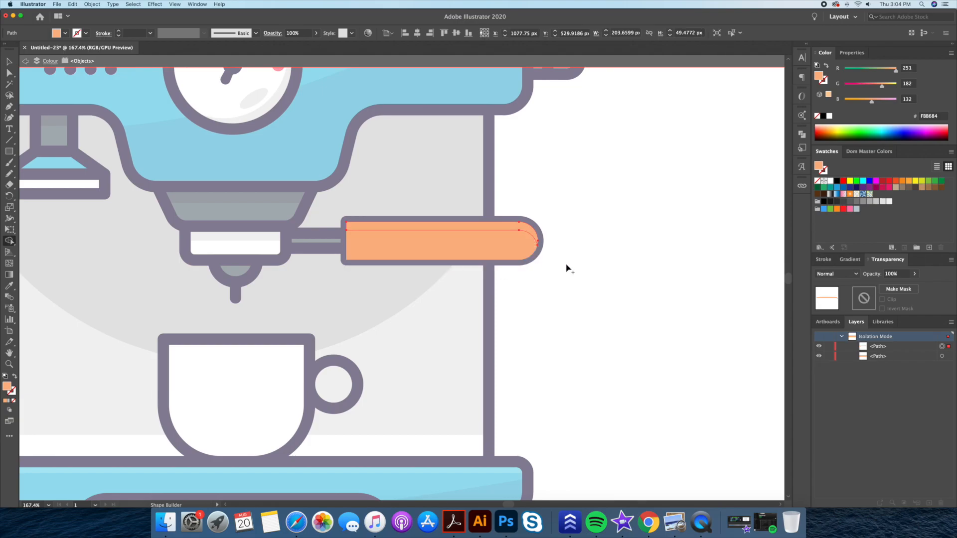
key("v")
double_click(566, 267)
Give the handle's upper band the body highlight's white fill at 30% opacity and nudge it 3 px down.
left_click(516, 233)
scroll(498, 200, "up", 5)
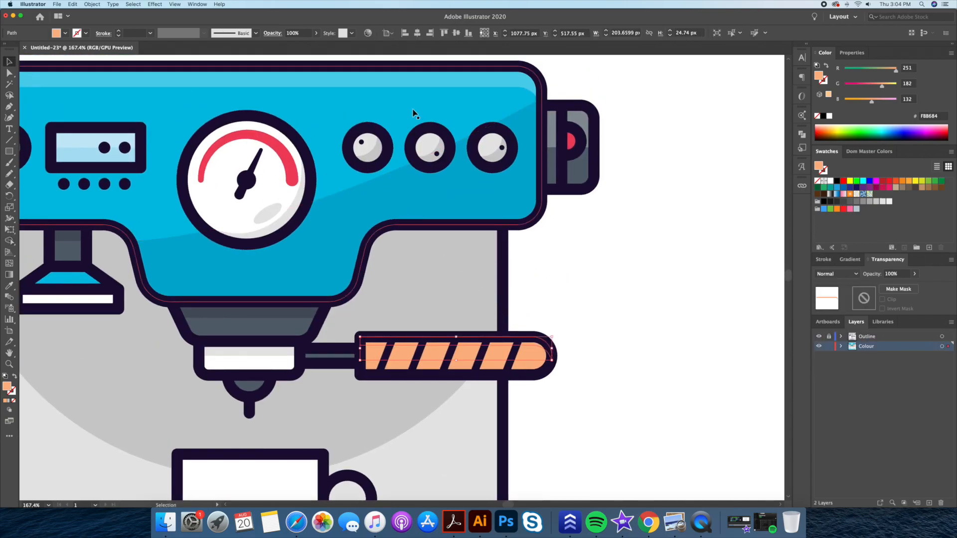
key("i")
left_click(419, 74)
key("v")
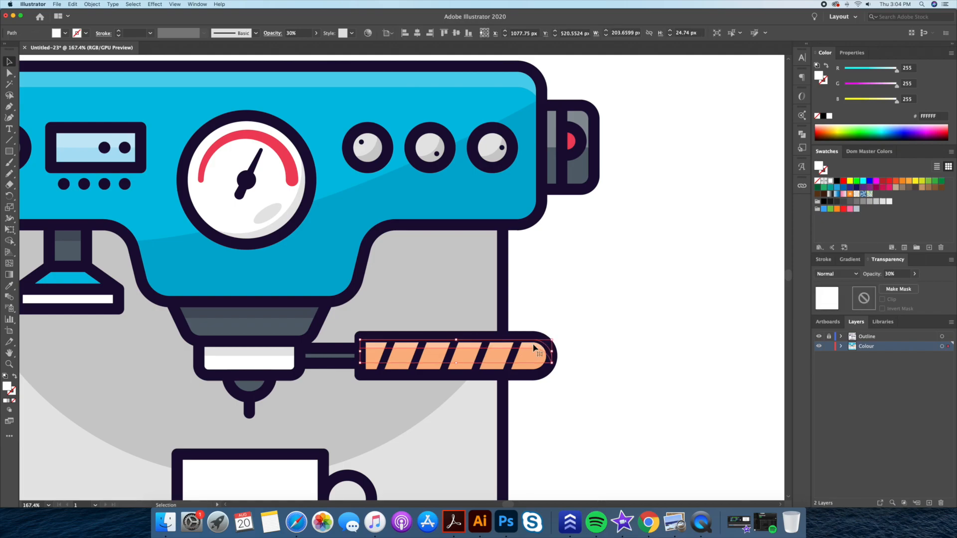
left_click(629, 335)
Draw a flat ellipse about 106 × 10 px across the middle of the orange handle.
left_click(9, 151)
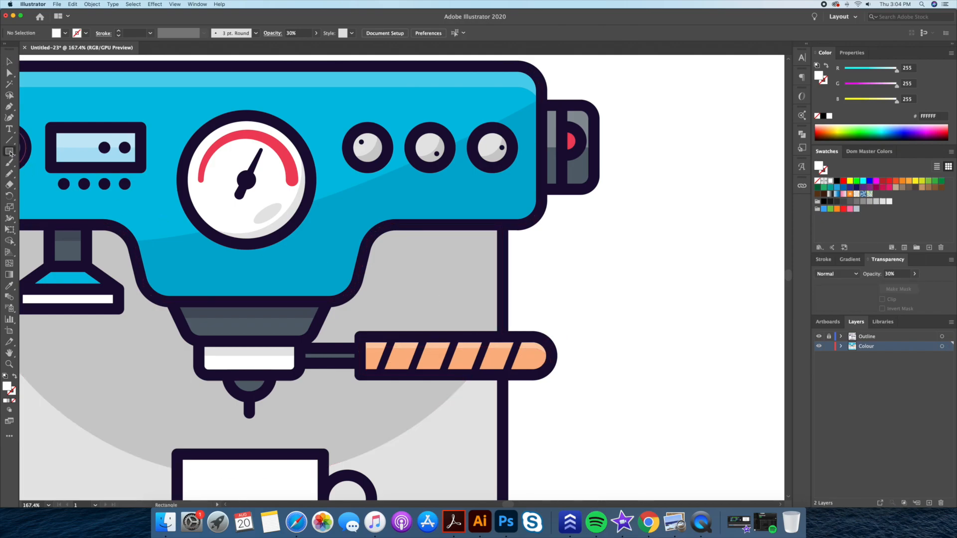
left_click(45, 174)
left_click_drag(402, 356, 501, 364)
key("v")
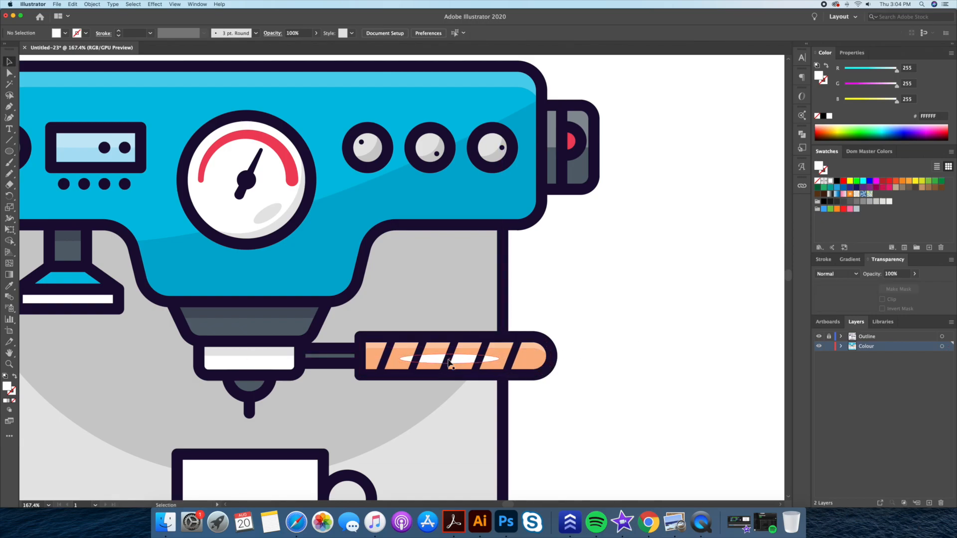
Fill the handle's ellipse with the dark 180C36 shading at 20% opacity.
left_click(868, 152)
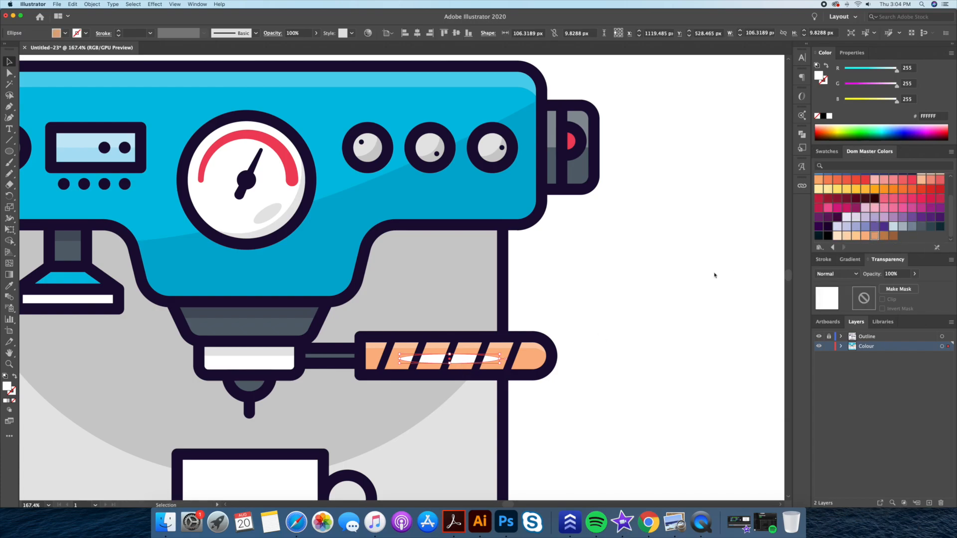
key("i")
left_click(356, 229)
key("v")
left_click(616, 287)
Draw an ellipse about 77 × 18 px on the blue body's upper left and give it the highlight's white fill at 30% opacity.
key("z")
left_click_drag(643, 259, 572, 269)
left_click_drag(617, 291, 599, 277)
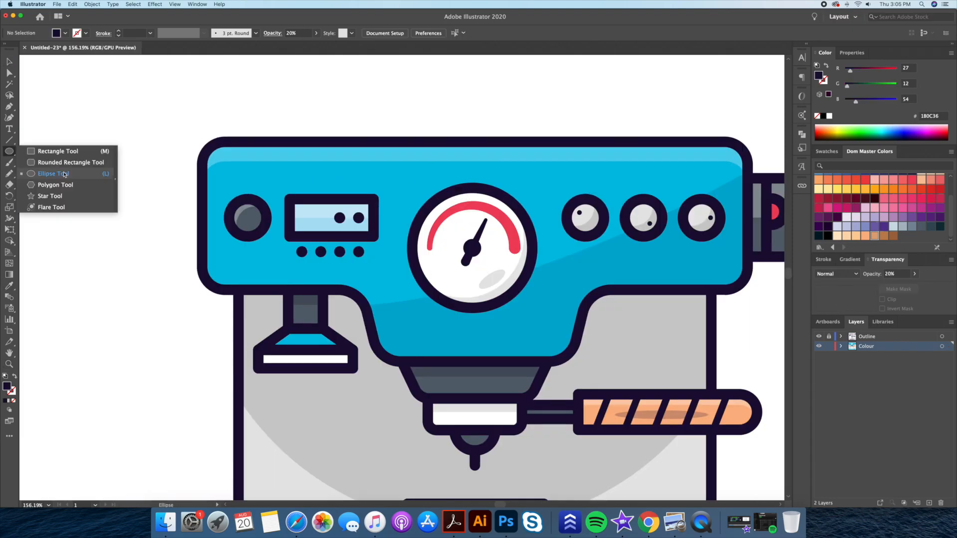
left_click(64, 175)
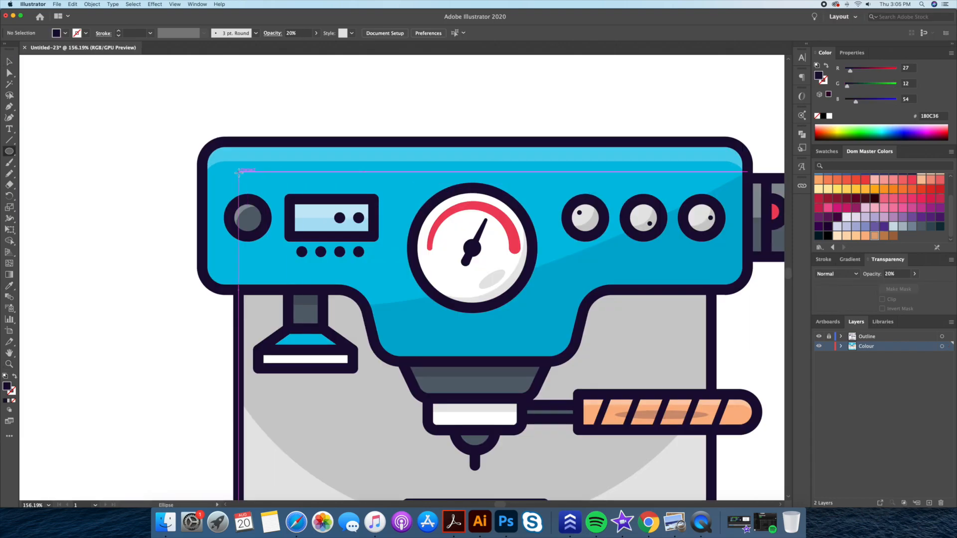
mouse_move(281, 184)
left_mouse_down()
mouse_move(271, 182)
mouse_move(288, 184)
left_mouse_up()
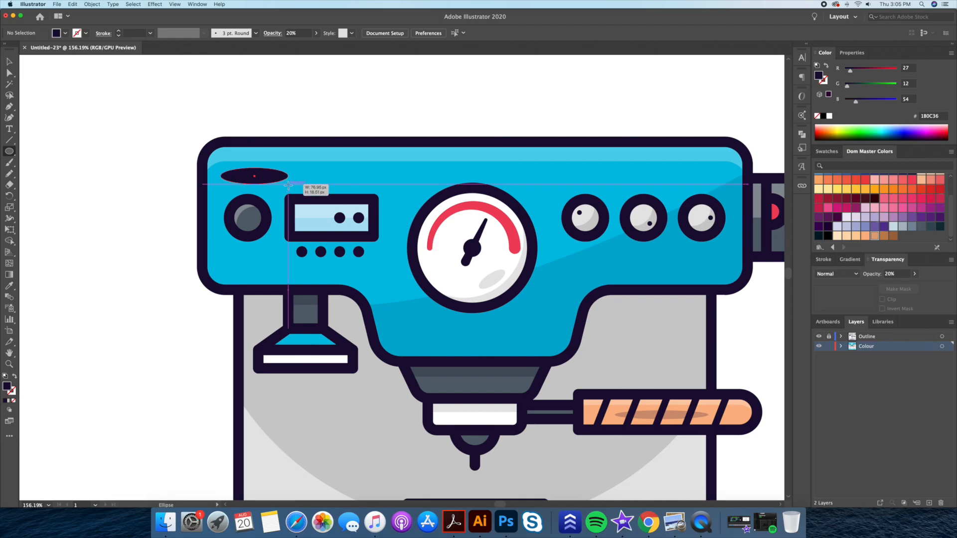
left_click(302, 153)
key("v")
left_click(105, 102)
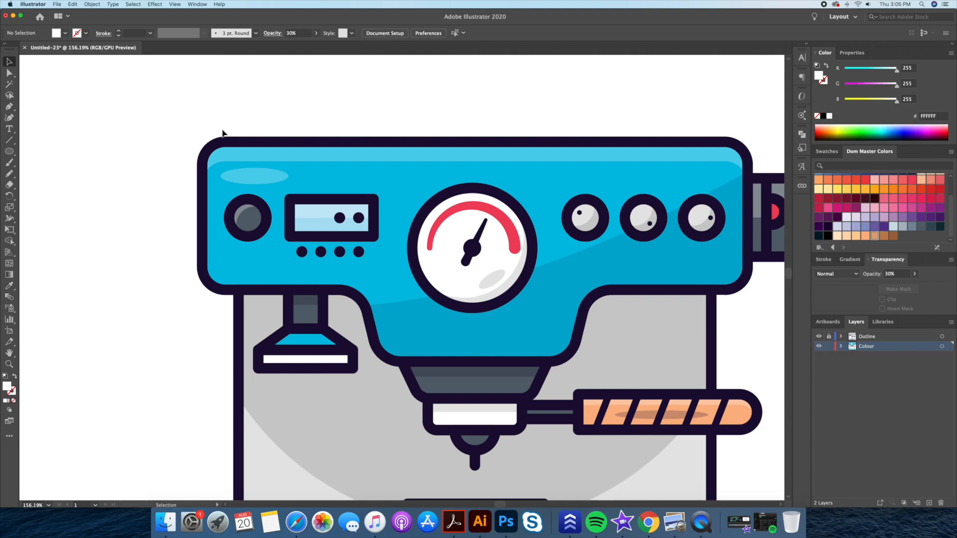
Copy the highlight ellipse to the body's lower centre, widen it to about 144 × 18.5 px and apply the dark 180C36 shading at 10% opacity.
left_click_drag(259, 171, 493, 344)
left_click_drag(488, 339, 430, 339)
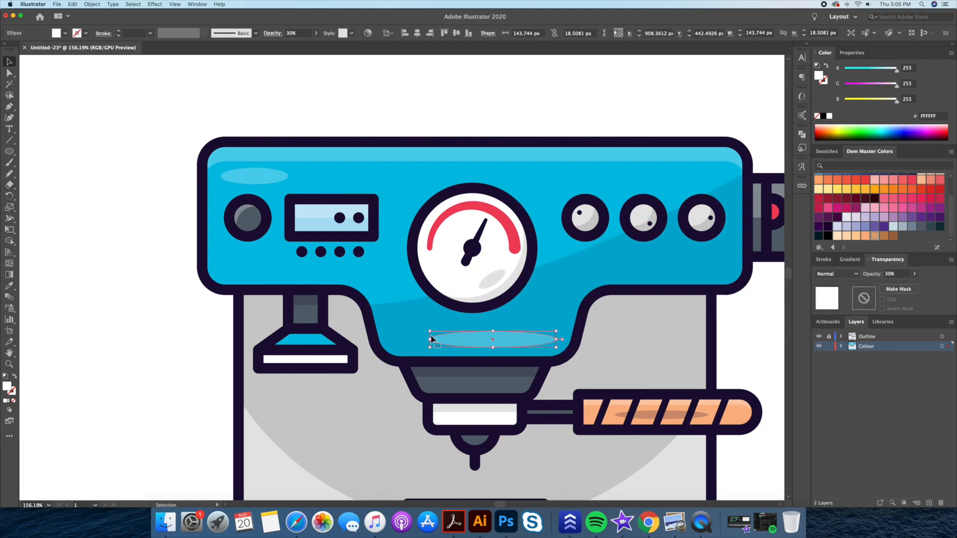
key("i")
left_click(491, 282)
key("v")
left_click(207, 304)
Copy the body's white highlight ellipse onto the left end of the blue base and nudge it slightly up.
key("z")
left_click_drag(232, 293, 154, 297)
left_click_drag(232, 324, 245, 249)
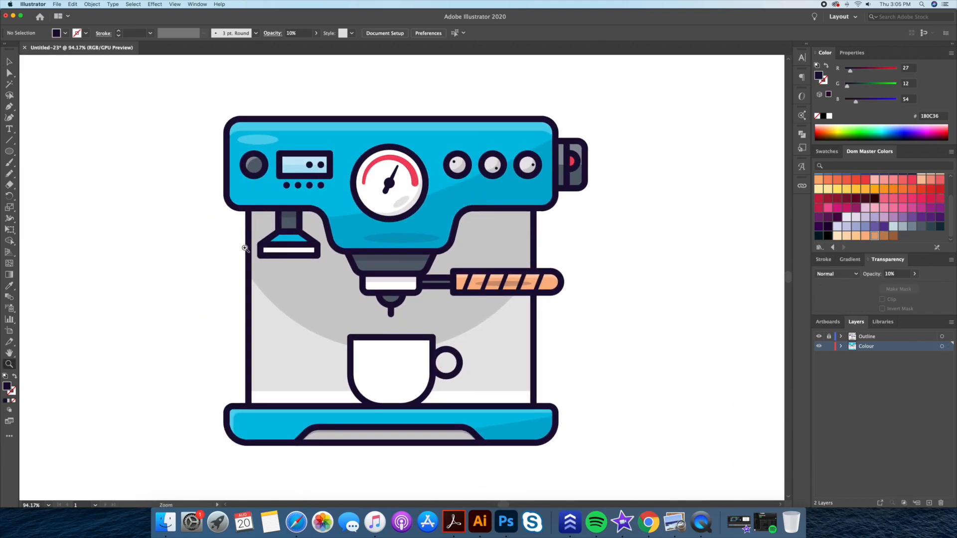
left_click_drag(262, 144, 278, 429)
key("super+space")
left_click_drag(248, 443, 317, 397)
key("Up")
key("Up")
key("Up")
key("Up")
left_click(209, 264)
Isolate the cup's white fill, paste two copies in front and shift the top copy about 60 px to the left.
key("z")
left_click_drag(258, 217, 175, 250)
key("space")
key("space")
left_click_drag(273, 250, 231, 283)
key("v")
left_click(354, 274)
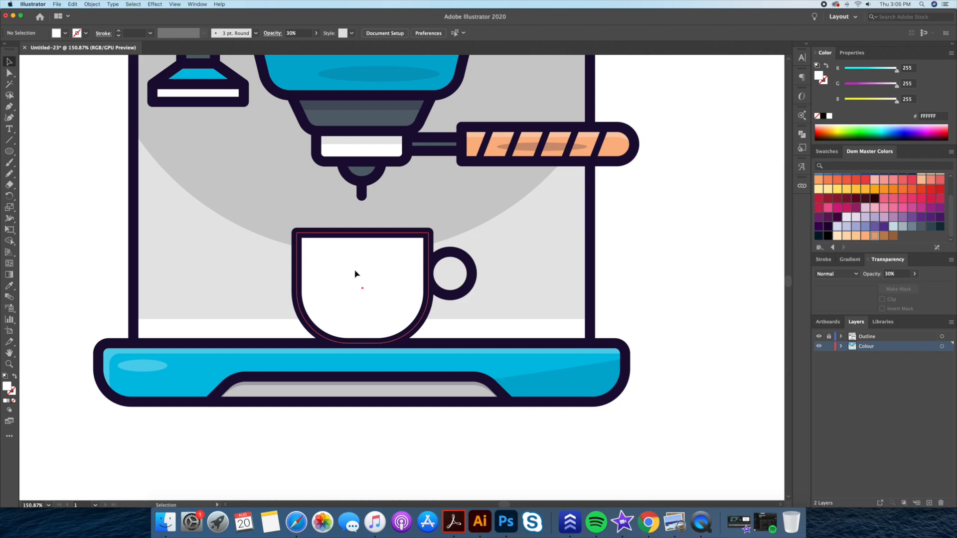
double_click(362, 273)
left_click(630, 281)
left_click(377, 283)
key("a")
key("super+f")
key("shift+Left")
key("shift+Left")
key("shift+Left")
key("shift+Left")
key("shift+Left")
key("shift+Left")
key("shift+Left")
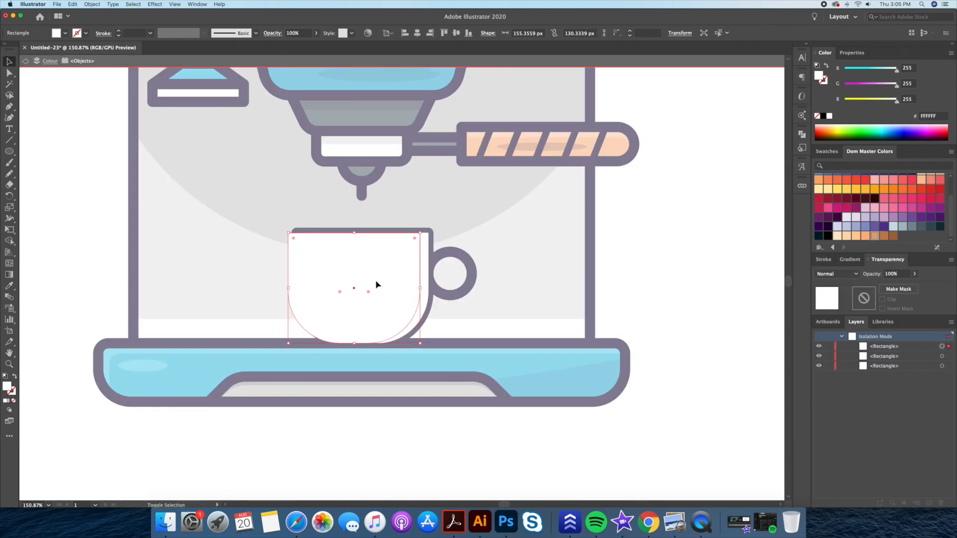
key("Right")
key("Right")
key("Right")
key("Right")
key("Right")
key("Right")
key("Right")
key("Right")
key("Right")
key("Right")
key("Right")
key("Right")
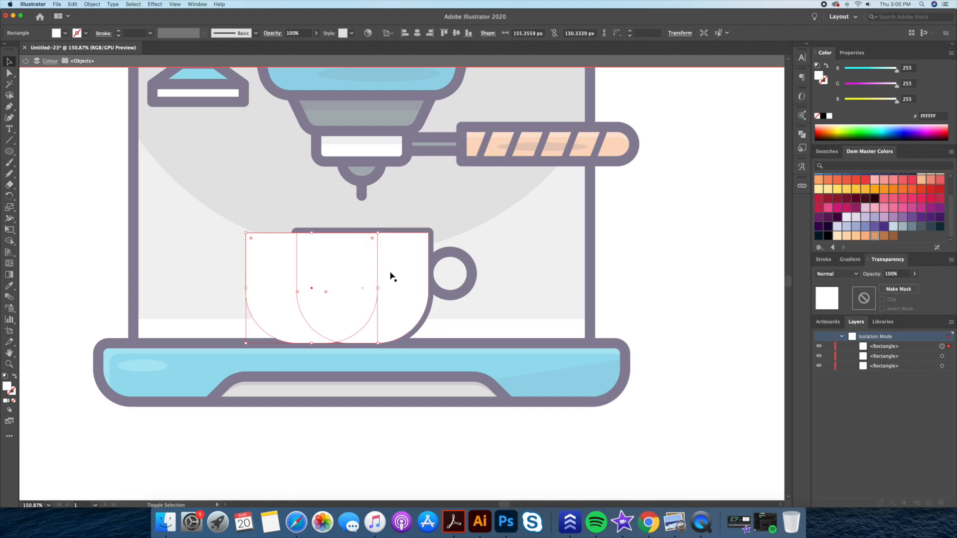
Cut the overlapping cup copies down to a right-side shadow with Shape Builder and fill it with light grey E6E6E6.
left_click(391, 276, "shift")
key("shift+m")
left_click_drag(329, 282, 273, 285)
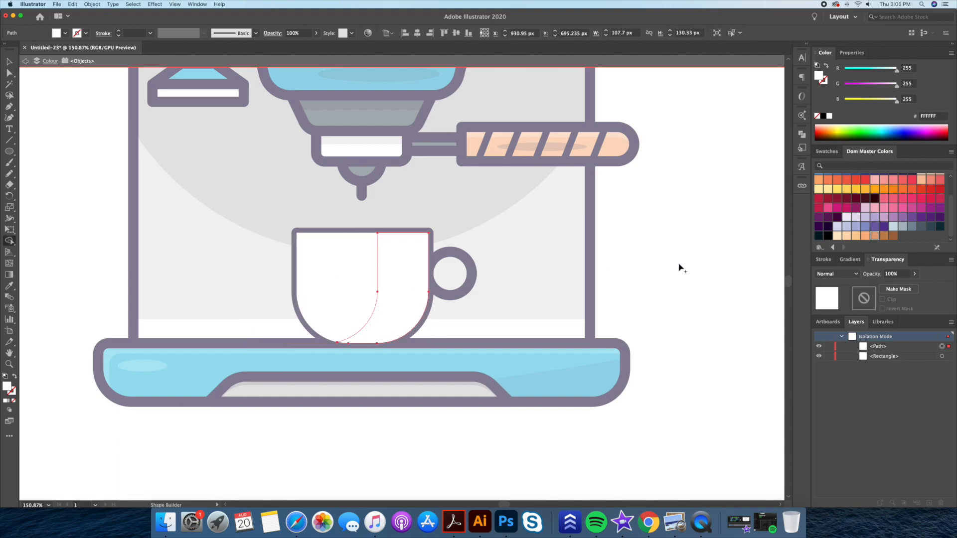
key("v")
double_click(675, 268)
left_click(405, 278)
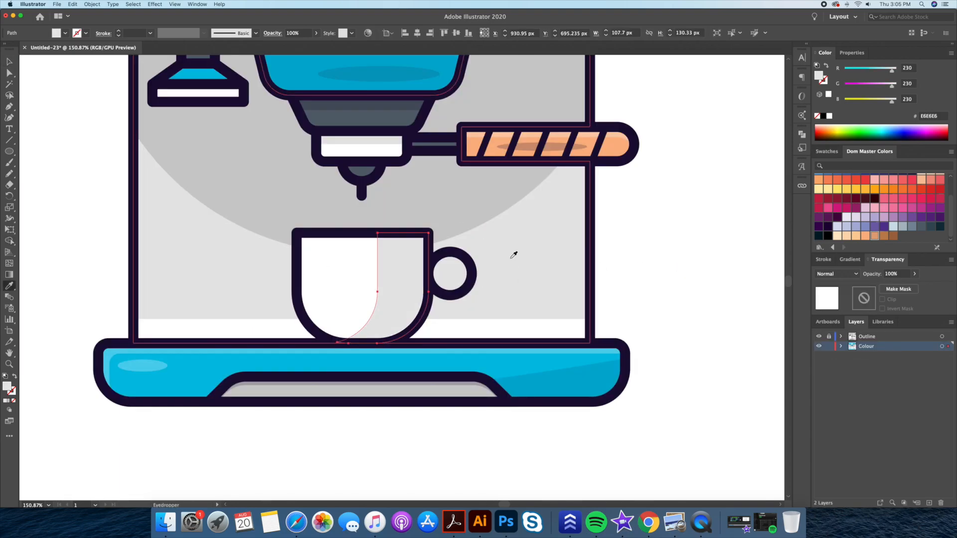
left_click(646, 265)
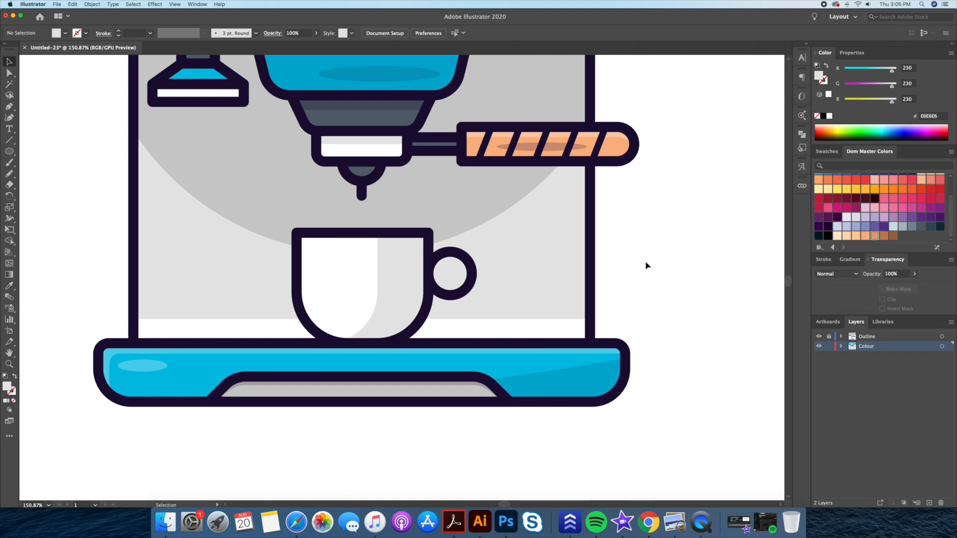
Draw an upright ellipse about 22 × 38 px on the cup's upper left and fill it with the cup shadow's grey E6E6E6.
left_click(417, 274)
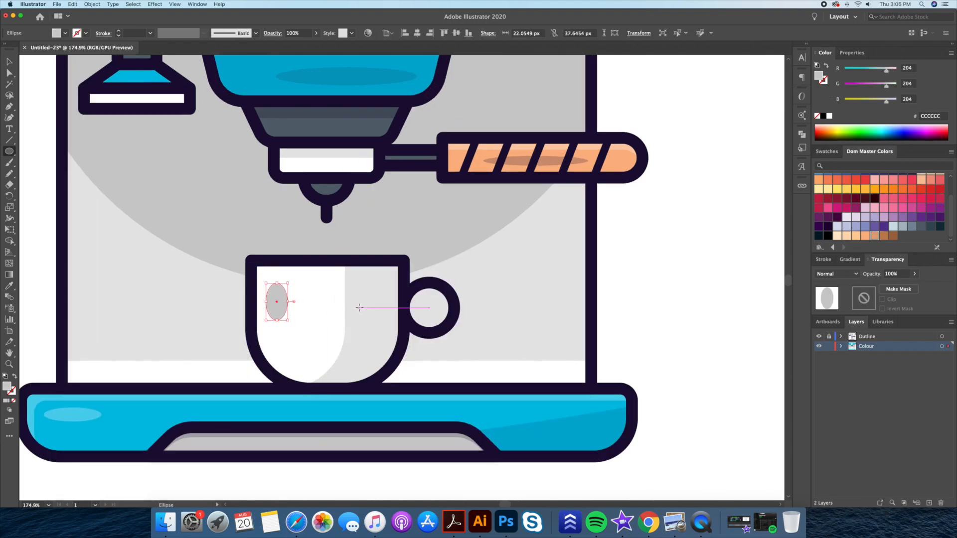
key("i")
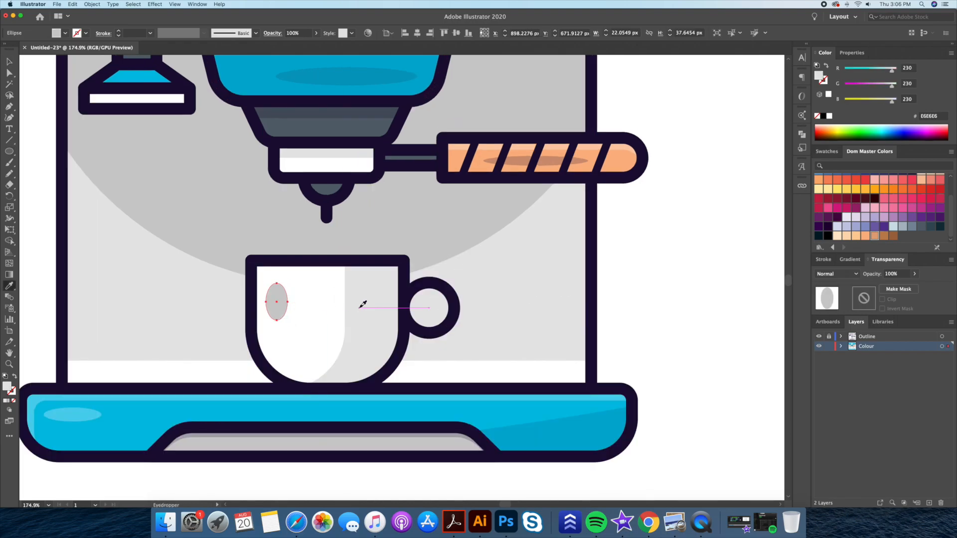
left_click(363, 305)
key("v")
left_click(575, 293)
key("z")
left_click_drag(645, 259, 623, 280)
key("super+shift+a")
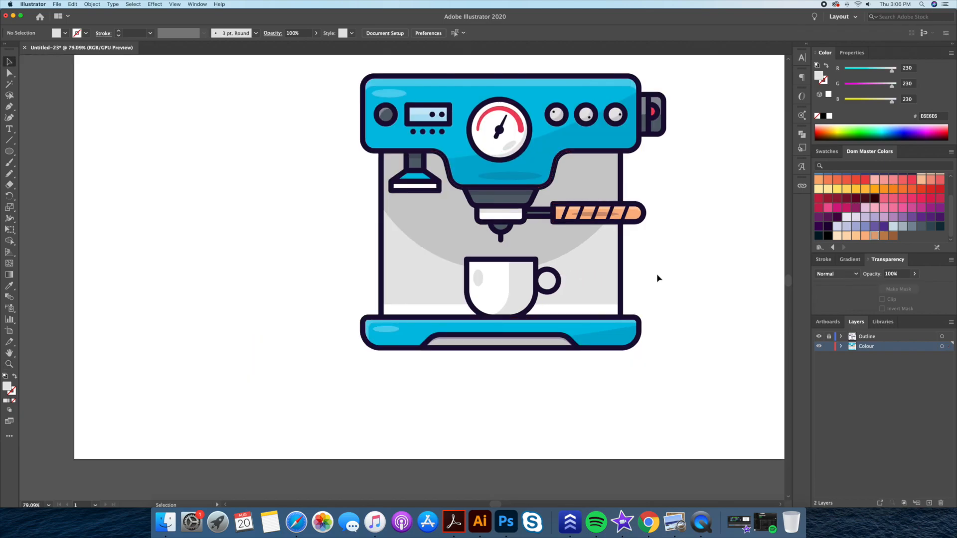
Draw a band about 155 × 13 px across the cup, fill it with red EF425E and move it up against the rim.
scroll(643, 282, "right", 5)
left_click_drag(441, 299, 544, 292)
left_click_drag(11, 157, 45, 148)
mouse_move(282, 246)
left_mouse_down()
mouse_move(478, 261)
mouse_move(464, 261)
left_mouse_up()
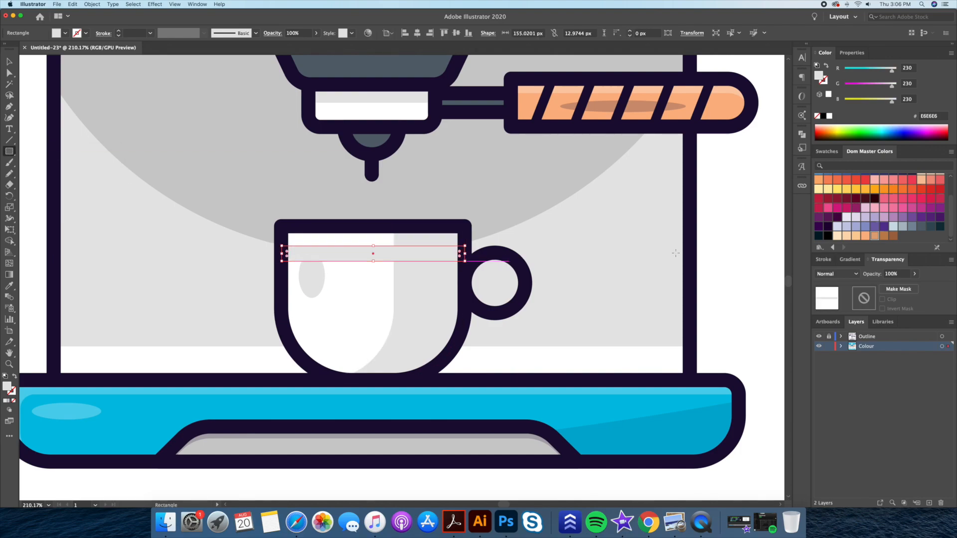
left_click(913, 182)
key("v")
left_click(731, 216)
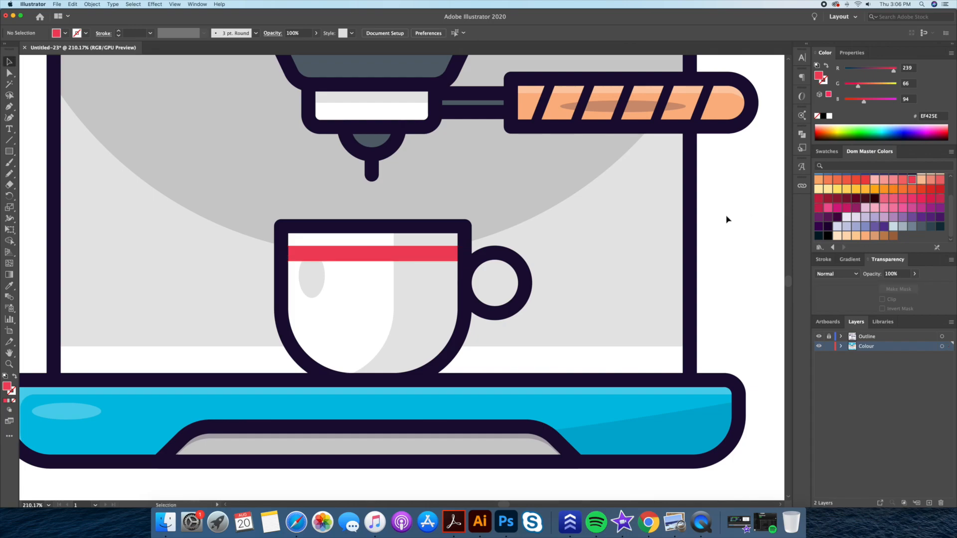
left_click_drag(422, 255, 423, 235)
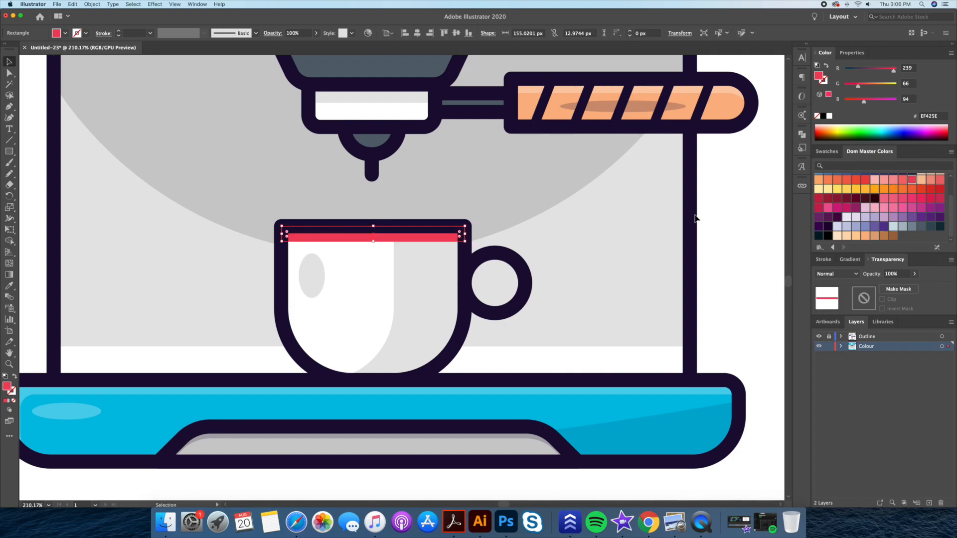
left_click(734, 208)
Draw a vertical line about 25 px tall near the right end of the base, using the outline's dark 12 pt stroke.
scroll(398, 449, "down", 2)
key("i")
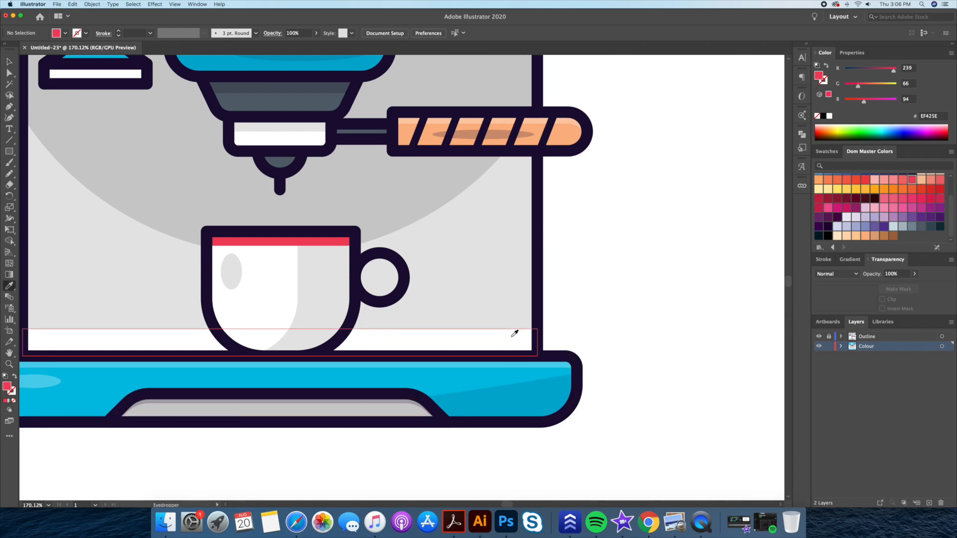
key("v")
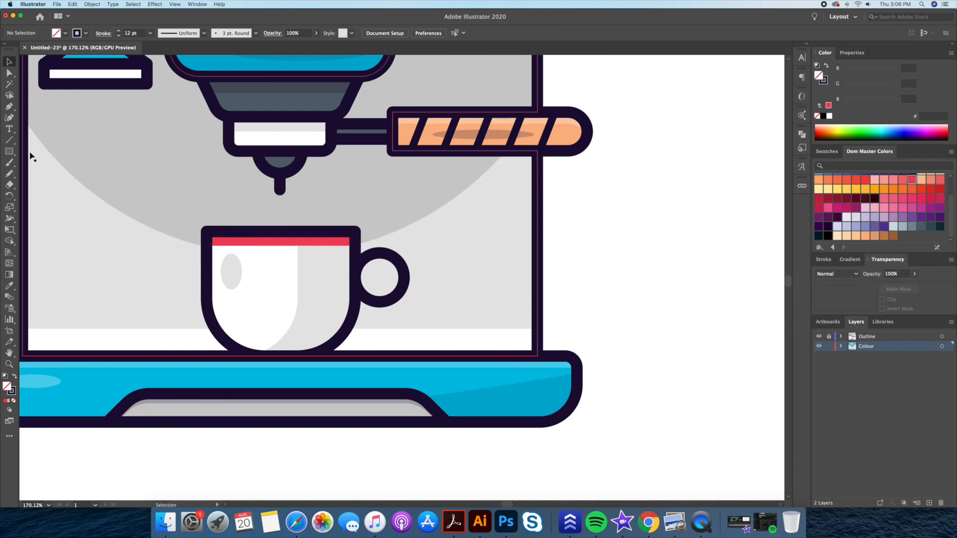
left_click(9, 107)
left_click(478, 379)
left_click(478, 403)
key("v")
left_click(492, 444)
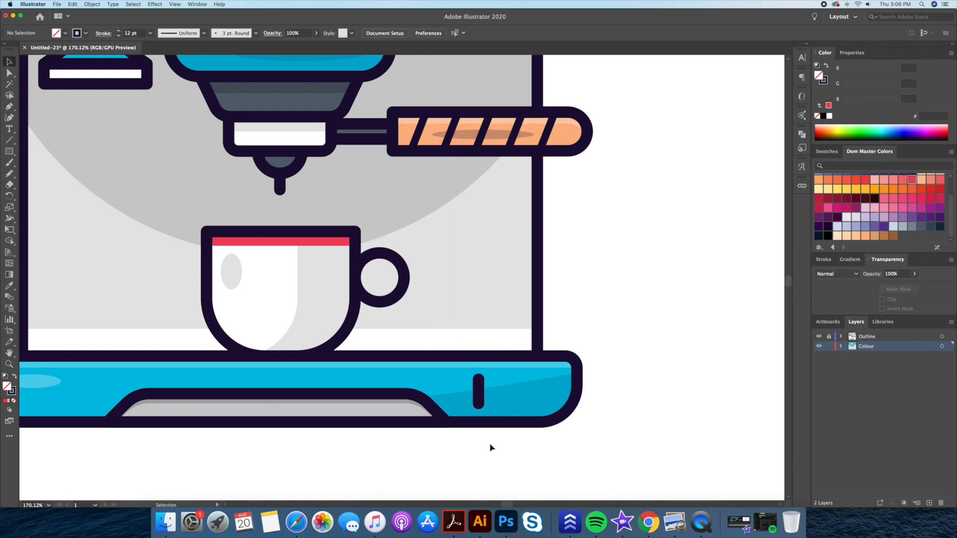
Reduce the base's vertical line to an 8 pt stroke weight.
left_click(480, 399)
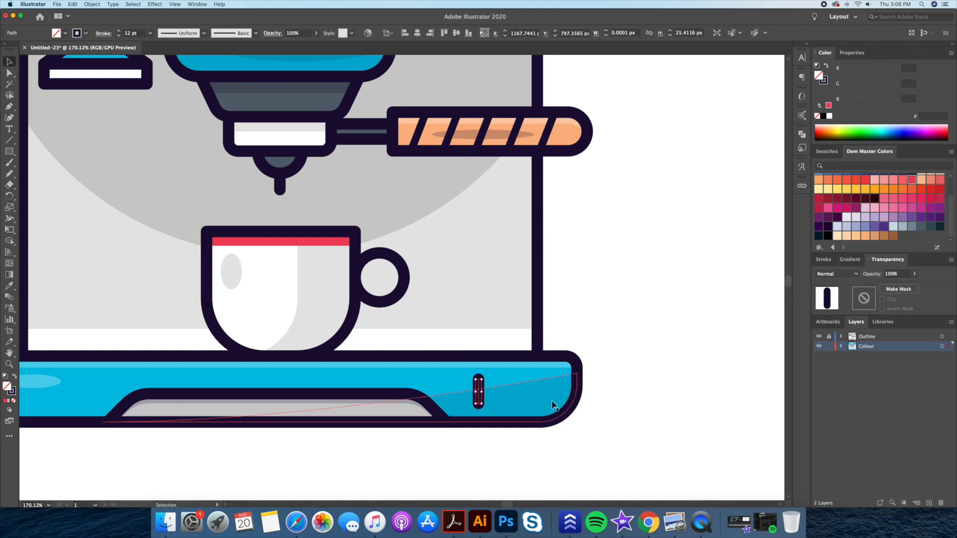
left_click(825, 260)
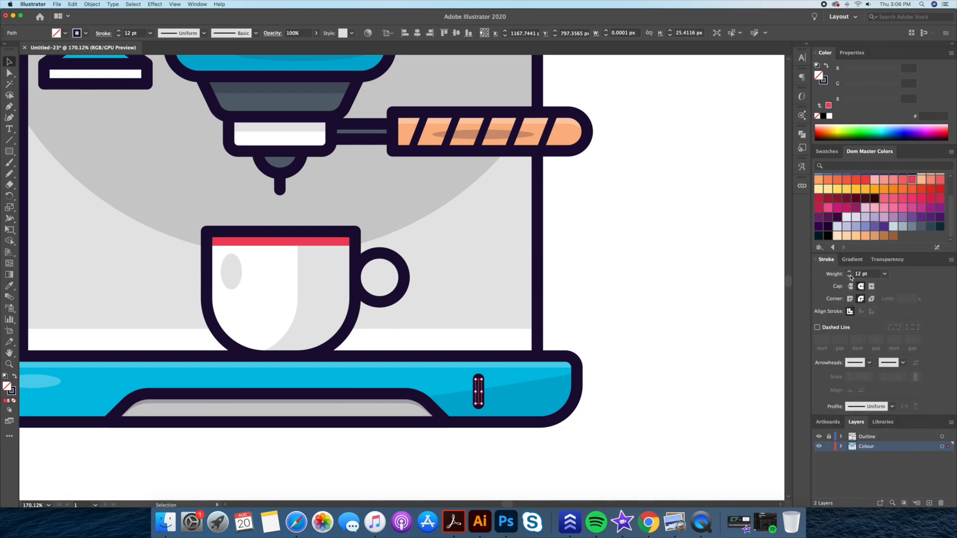
left_click(851, 277)
left_click(684, 367)
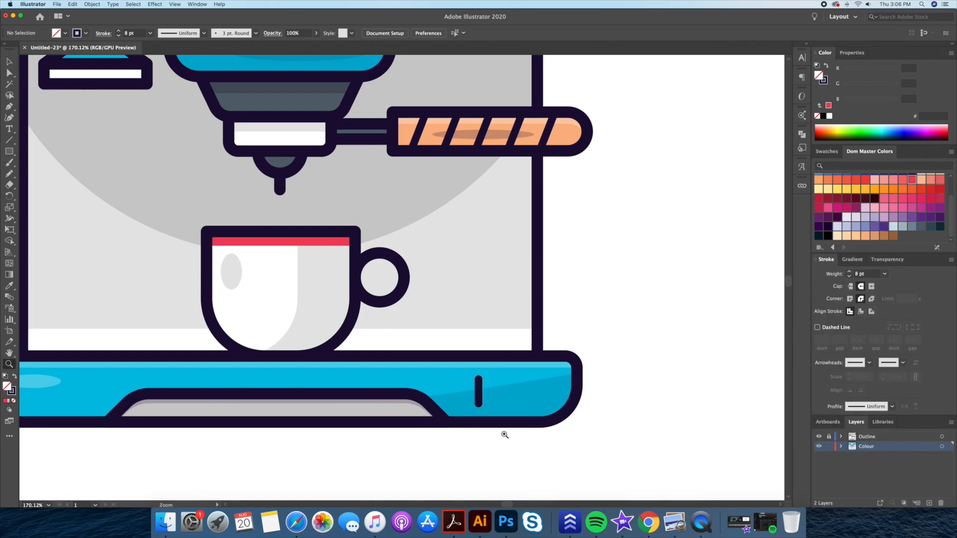
Copy the vertical line to the right and repeat the copy three times to make a row of five evenly spaced vents.
left_click(504, 436, "super")
left_click_drag(459, 358, 488, 359)
key("super+d")
key("super+d")
key("super+d")
left_click(585, 439)
Draw a coffee drop about 11 × 22 px below the spout, swap its stroke colour to the fill and nudge it down 3 px.
key("z")
left_click_drag(602, 428, 453, 421)
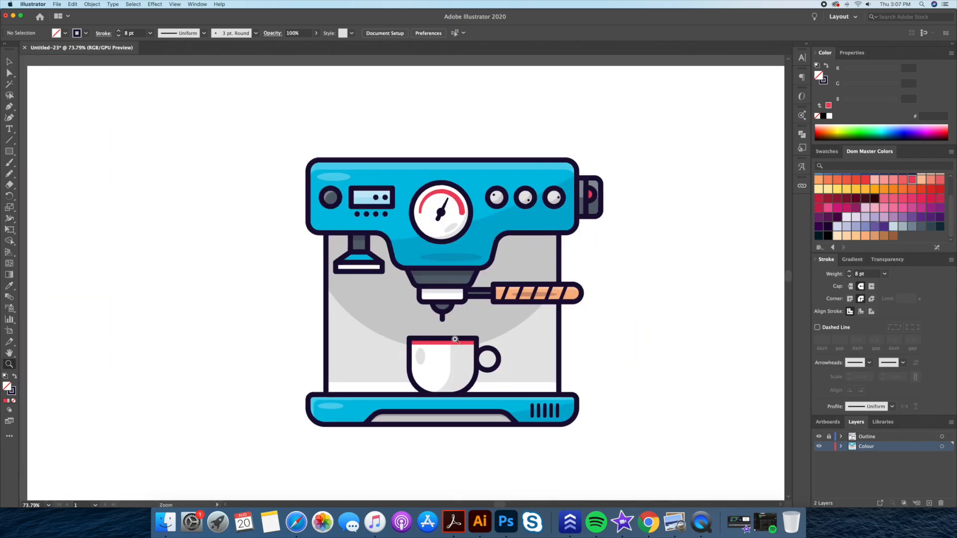
left_click_drag(449, 338, 587, 328)
left_click_drag(12, 153, 45, 173)
left_click_drag(430, 295, 440, 311)
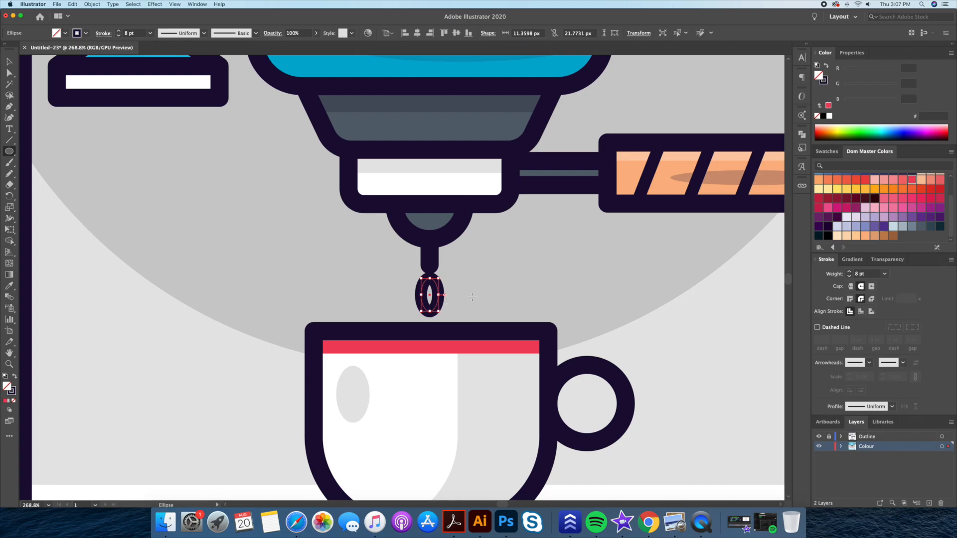
left_click(827, 67)
key("v")
key("Down")
key("Down")
key("Down")
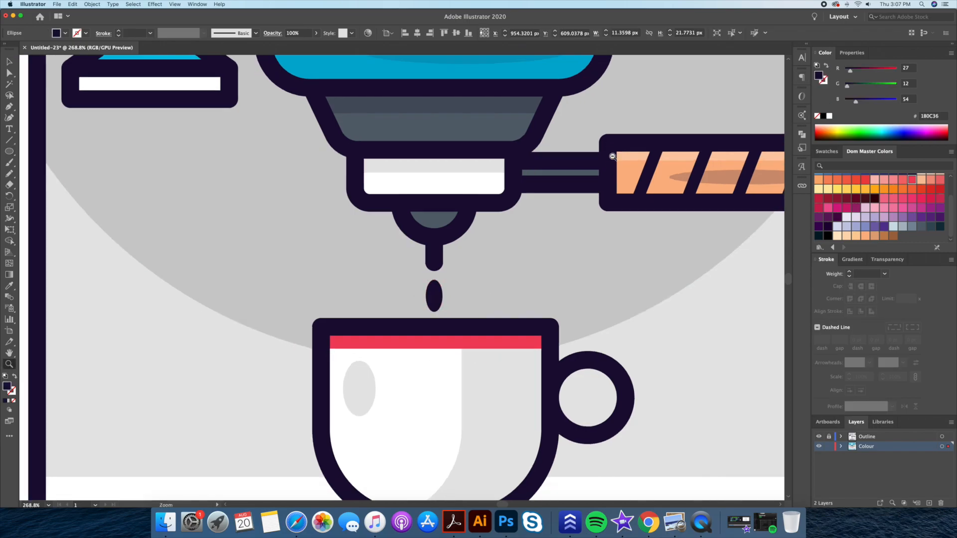
scroll(621, 150, "down", 5)
left_click(318, 194)
Create a new layer named Background beneath the Colour layer.
left_click_drag(306, 164, 233, 239)
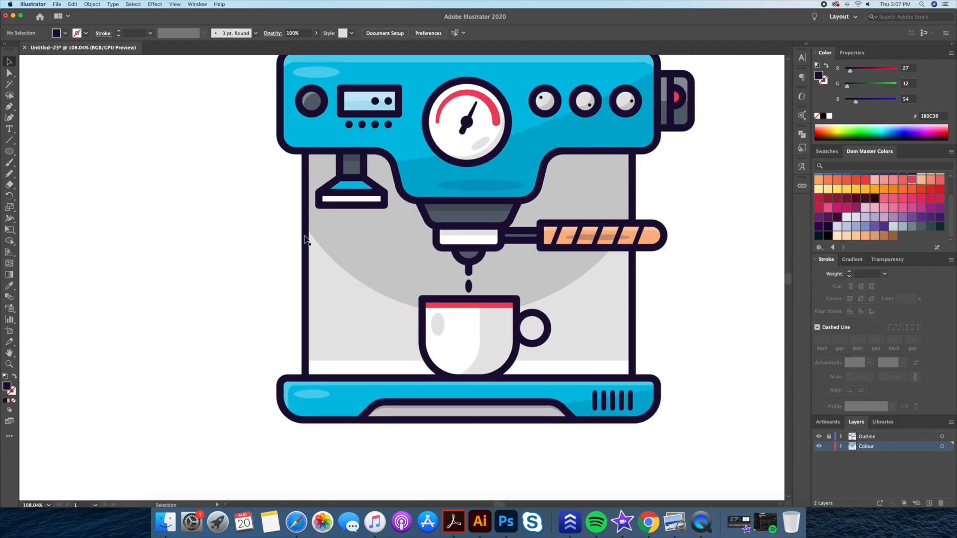
left_click_drag(426, 255, 402, 242)
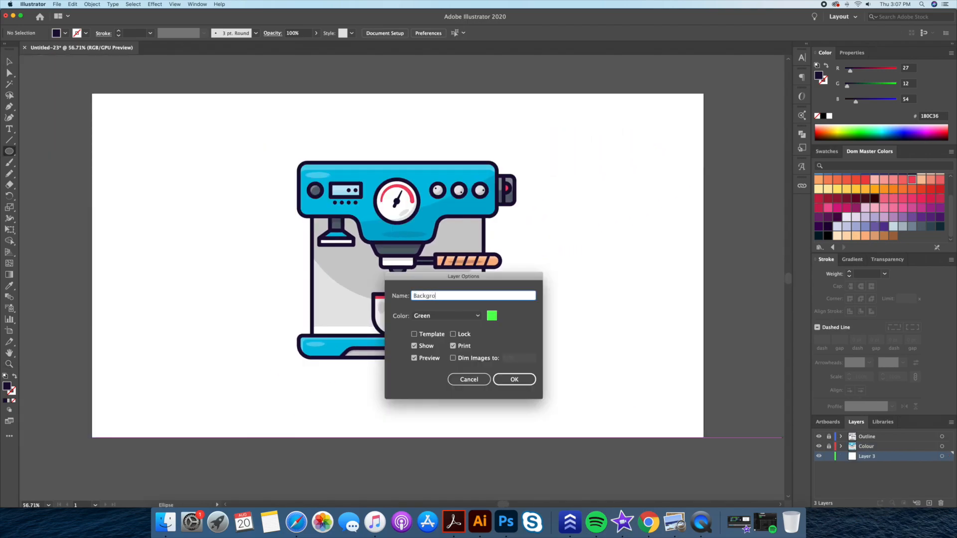
type("und")
key("Return")
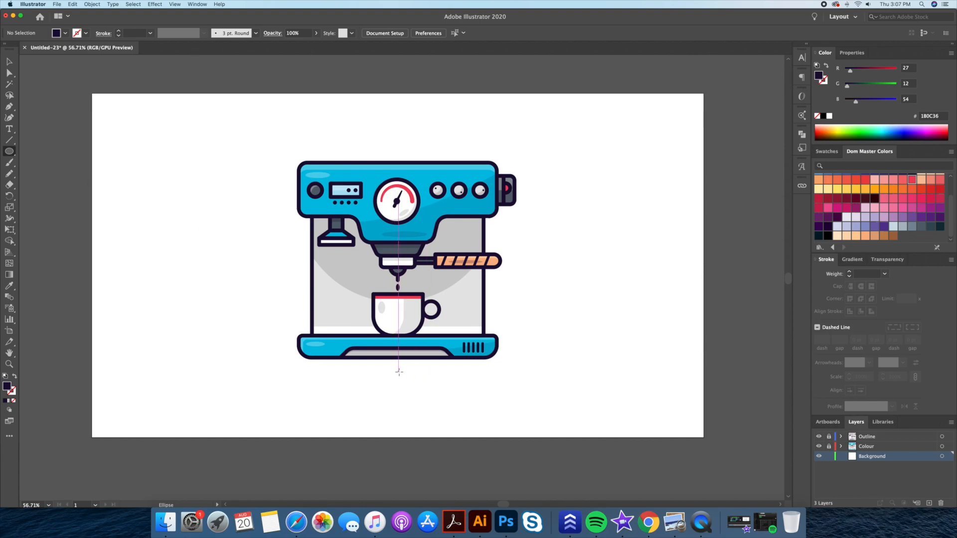
Draw a flat dark 180C36 ellipse beneath the machine's base and stretch it downward to about 770 × 61 px.
left_click_drag(399, 372, 486, 361)
key("v")
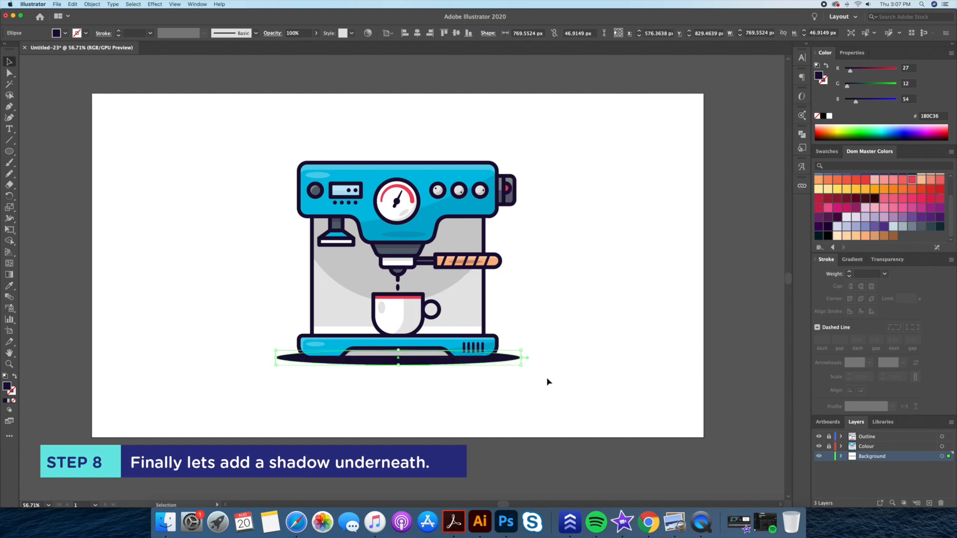
left_click_drag(399, 367, 400, 372)
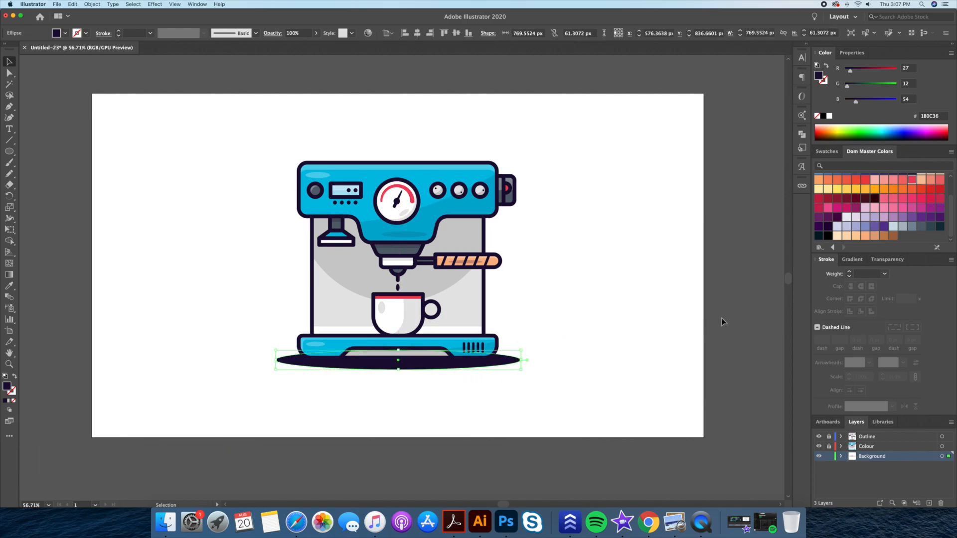
Set the ground shadow ellipse's opacity to 40%.
left_click(888, 259)
left_click(898, 274)
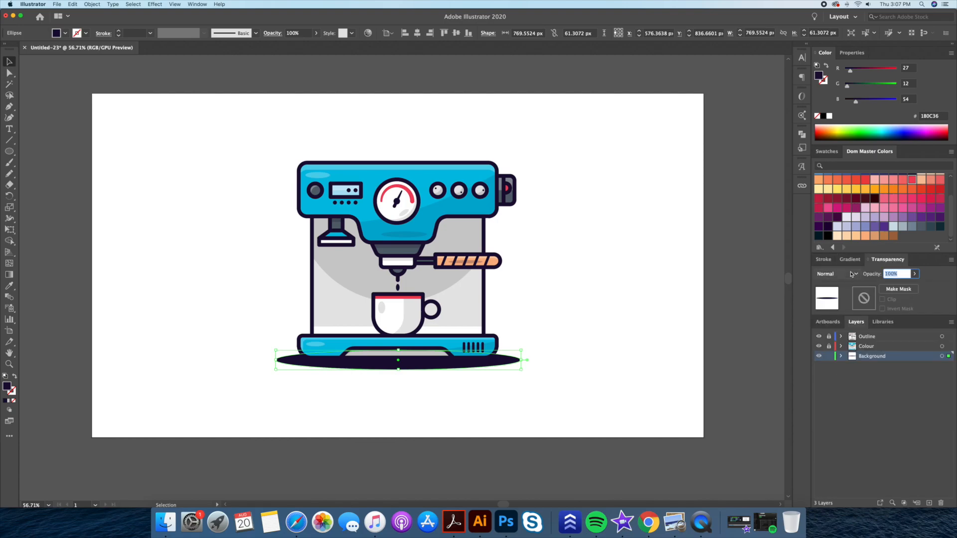
type("20")
key("Return")
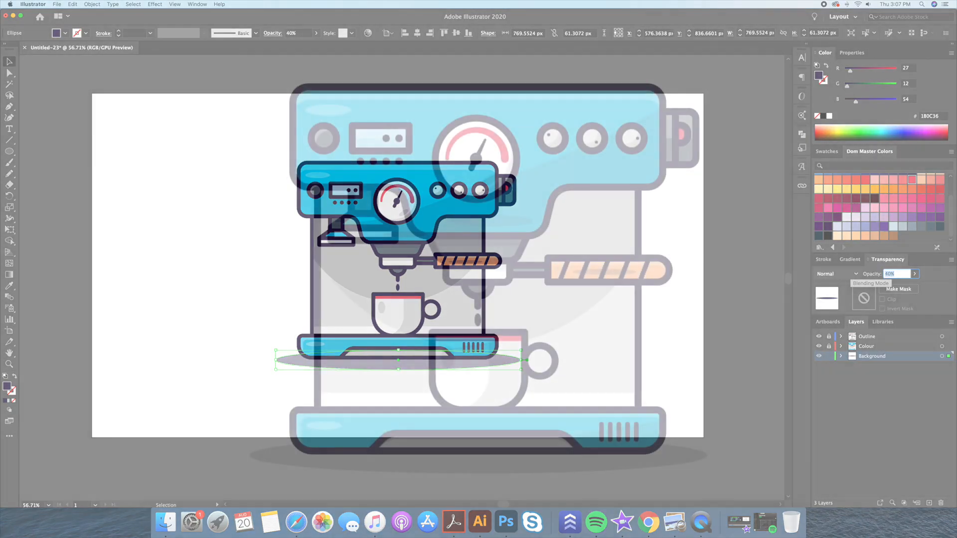